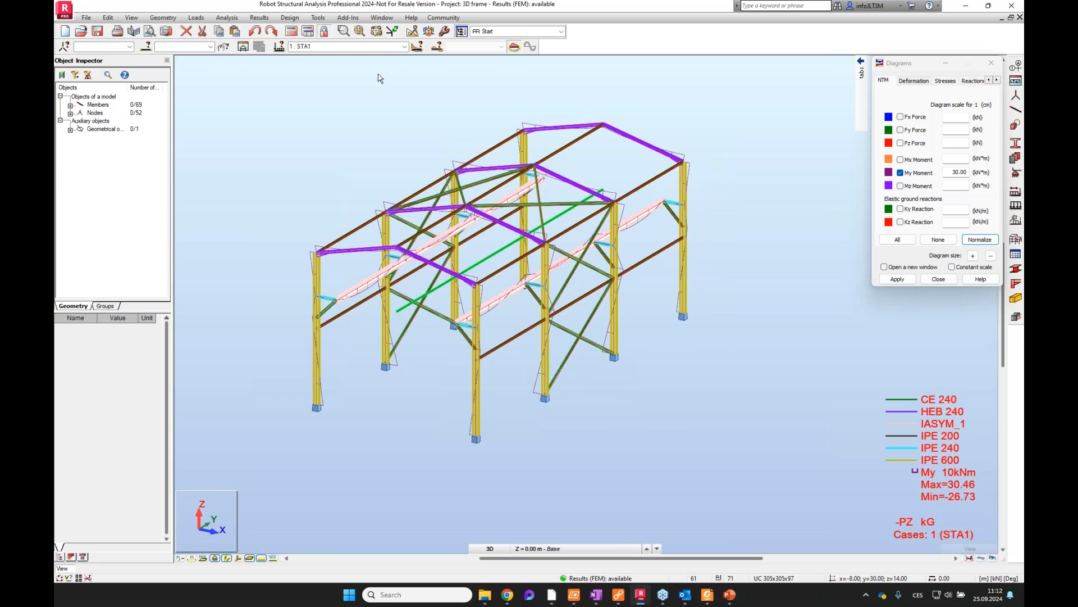
Step: Check the IDEA StatiCa commands among the add-ins and switch to the IdeaStatiCa-3D frame_1 project in Checkbot
{"action": "left_click", "coordinate": [355, 19]}
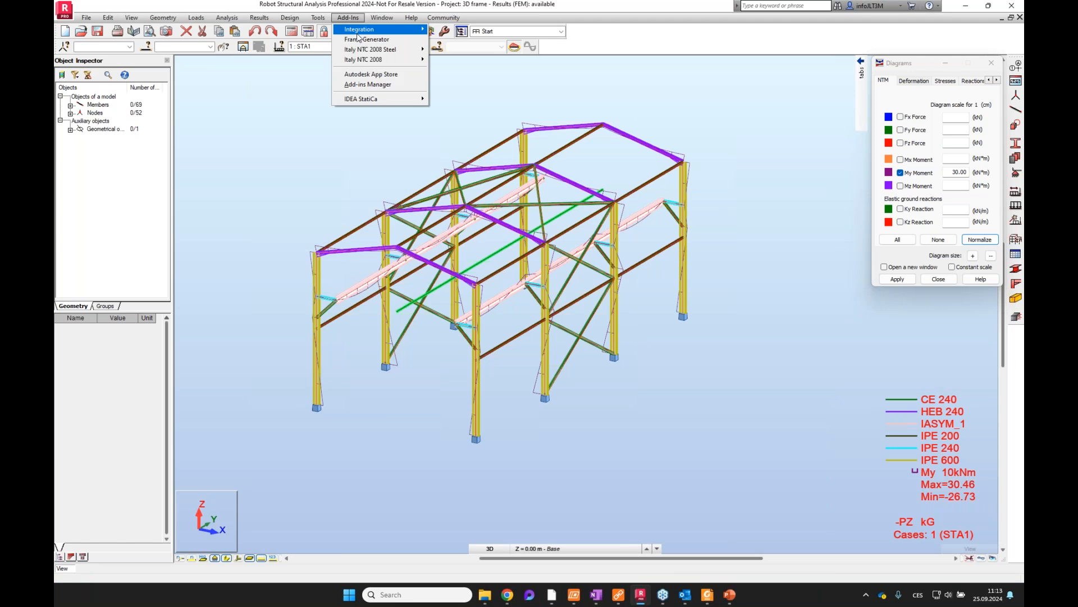
{"action": "mouse_move", "coordinate": [368, 106]}
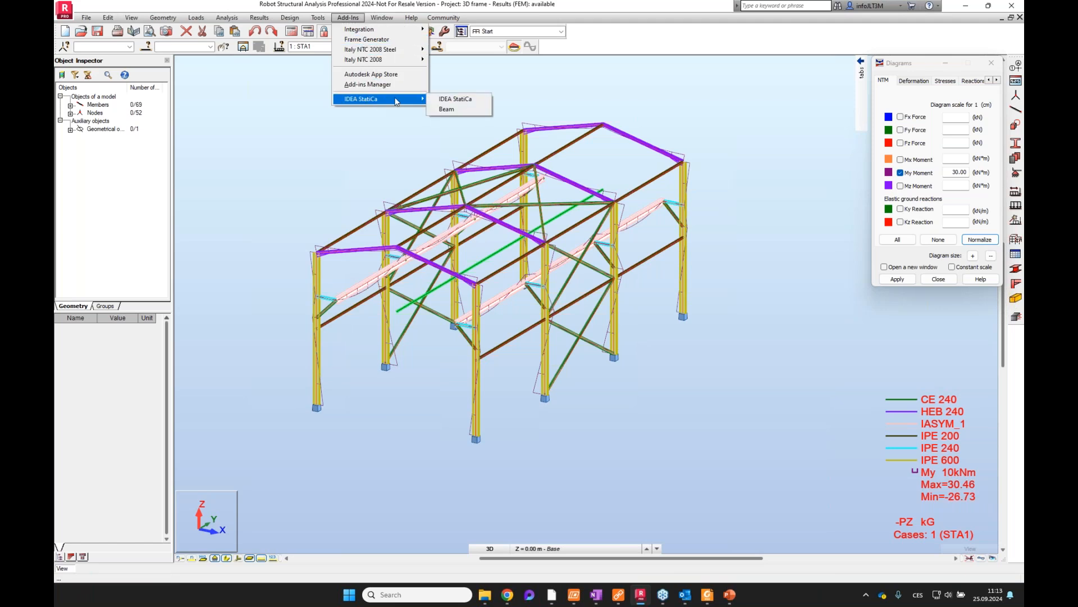
{"action": "key", "text": "ctrl"}
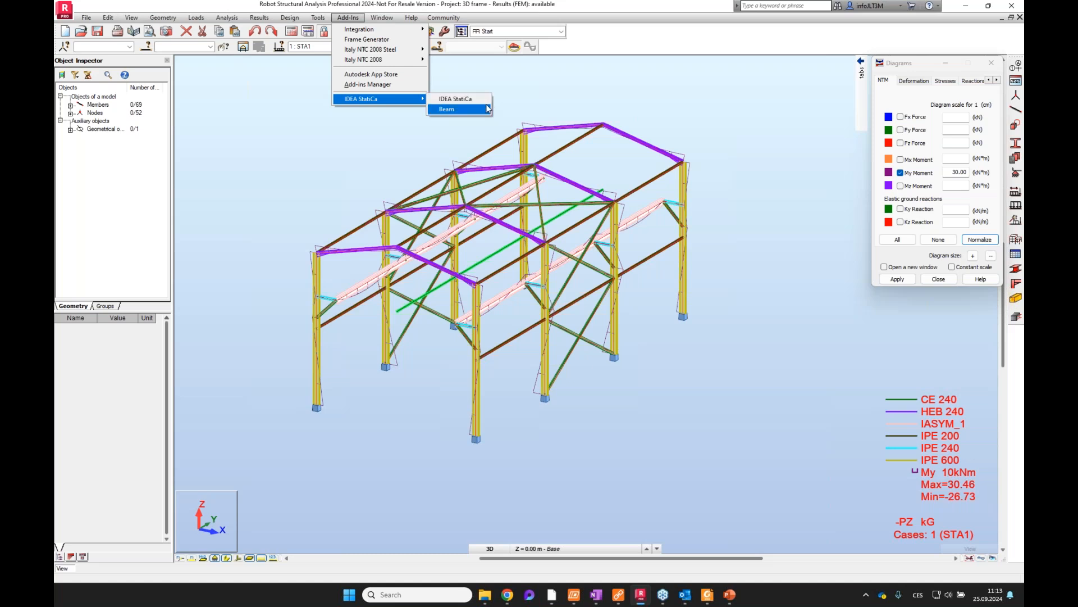
{"action": "left_click", "coordinate": [831, 124]}
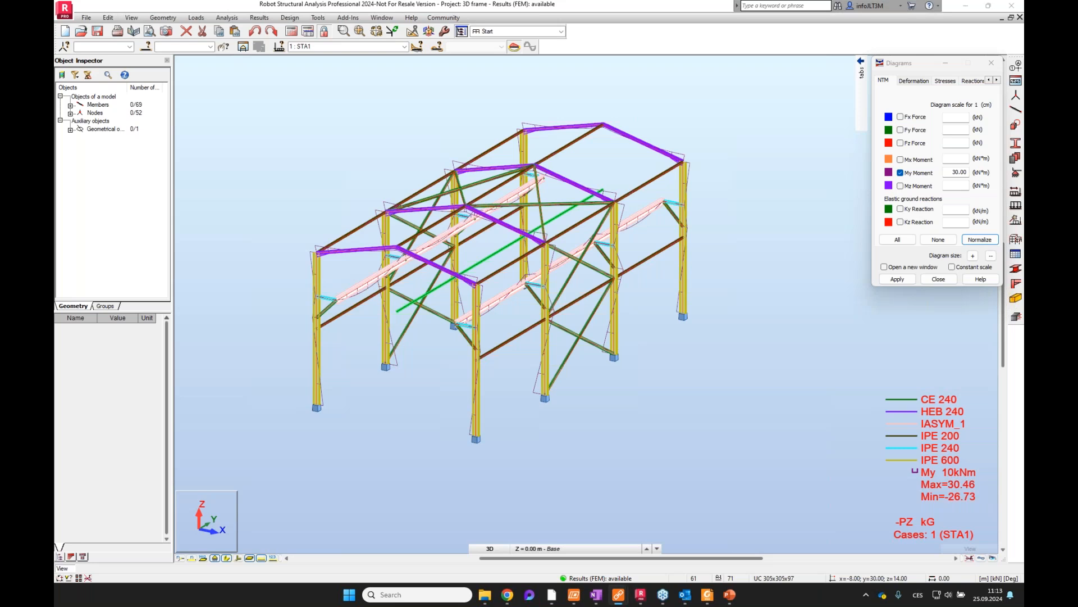
{"action": "double_click", "coordinate": [893, 56]}
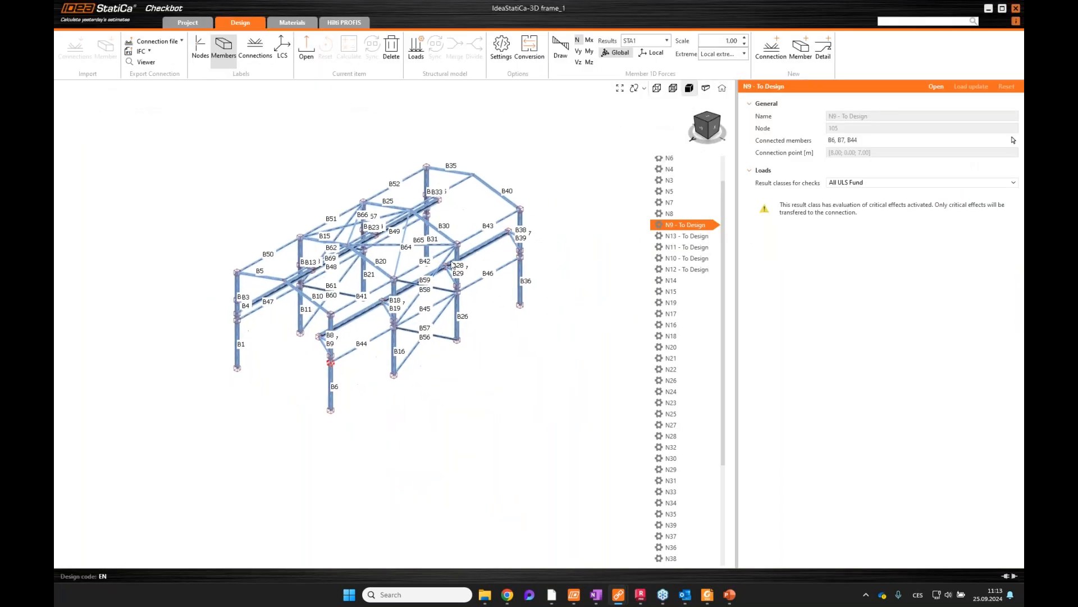
Step: Examine the imported 3D frame and the members meeting around the highlighted connection N9
{"action": "left_click_drag", "start_coordinate": [693, 138], "coordinate": [819, 130]}
{"action": "scroll", "coordinate": [227, 459], "scroll_direction": "up", "scroll_amount": 3}
{"action": "scroll", "coordinate": [305, 446], "scroll_direction": "down", "scroll_amount": 3}
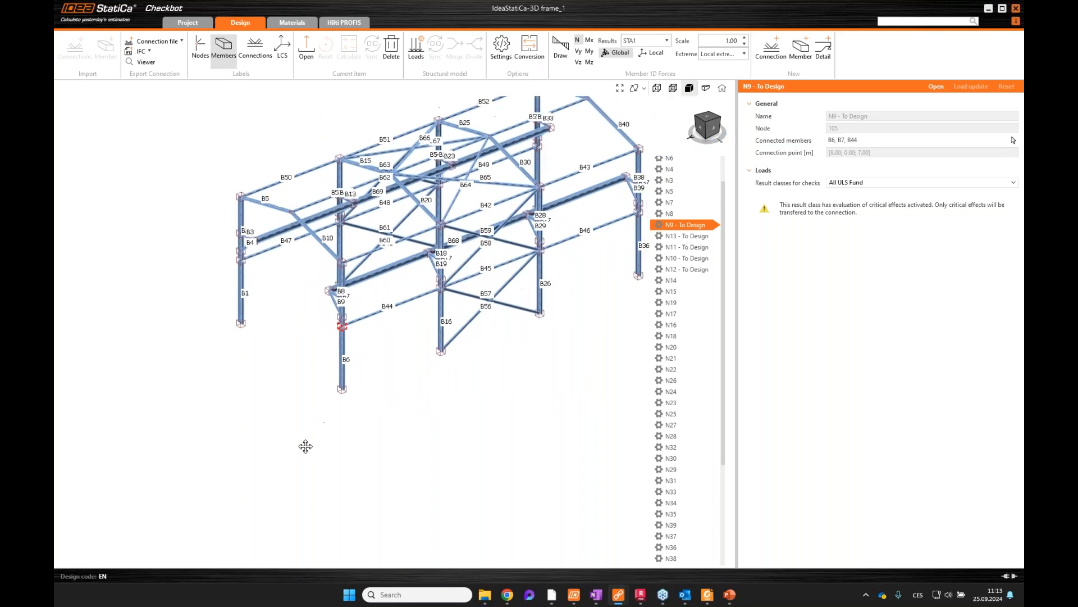
{"action": "scroll", "coordinate": [286, 400], "scroll_direction": "up", "scroll_amount": 3}
{"action": "scroll", "coordinate": [320, 398], "scroll_direction": "up", "scroll_amount": 2}
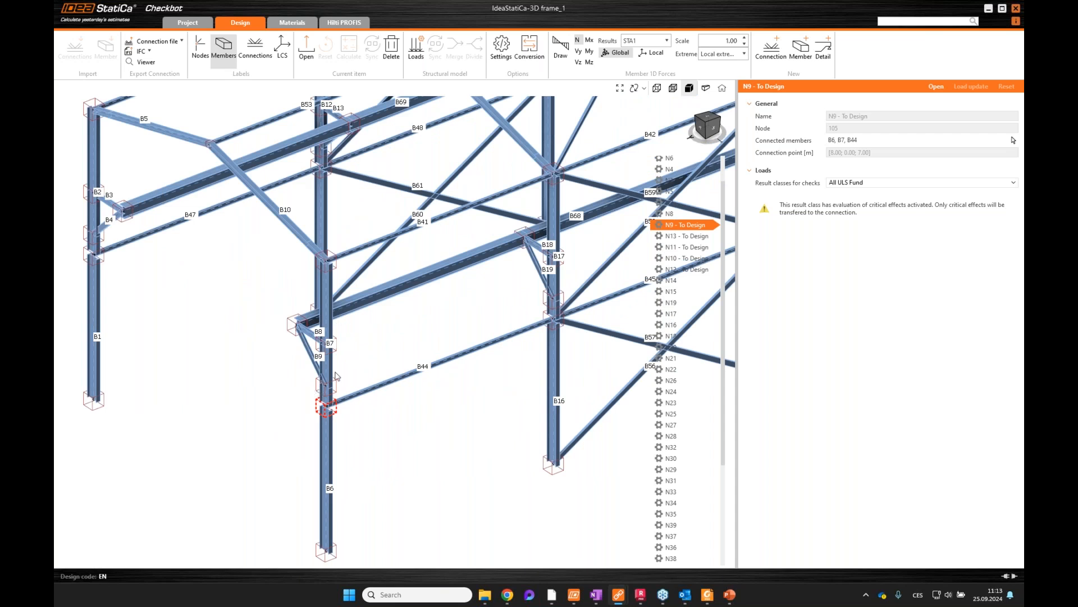
{"action": "scroll", "coordinate": [388, 326], "scroll_direction": "down", "scroll_amount": 3}
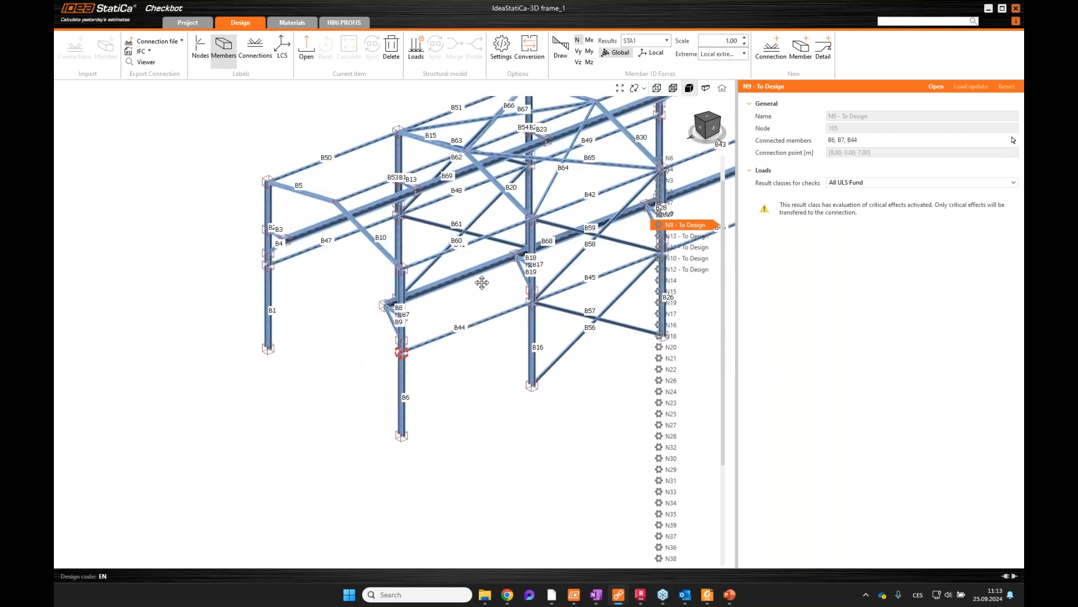
{"action": "scroll", "coordinate": [345, 348], "scroll_direction": "up", "scroll_amount": 2}
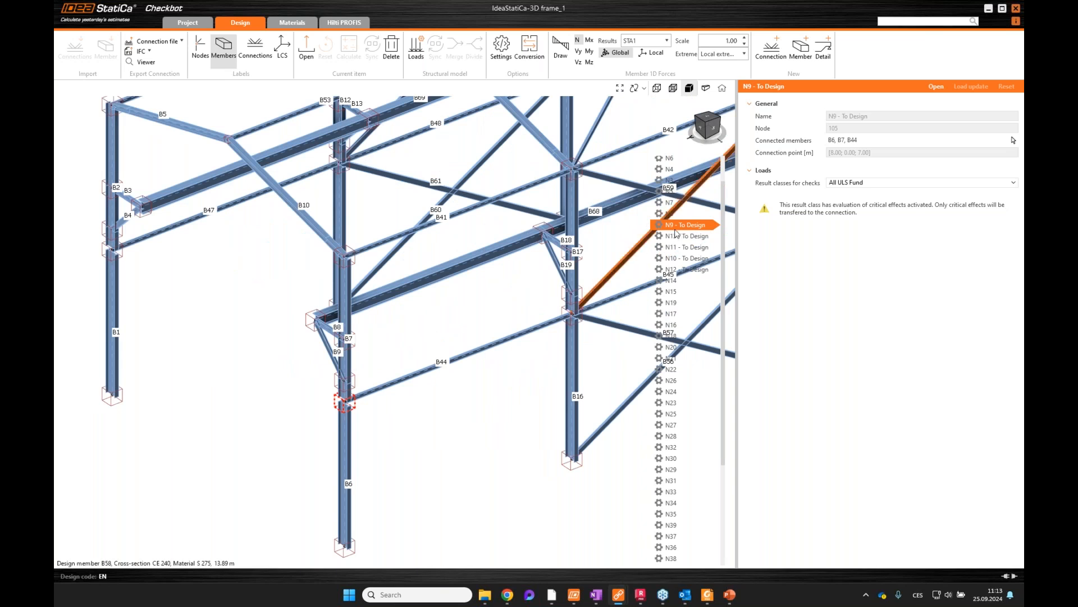
{"action": "scroll", "coordinate": [598, 246], "scroll_direction": "down", "scroll_amount": 3}
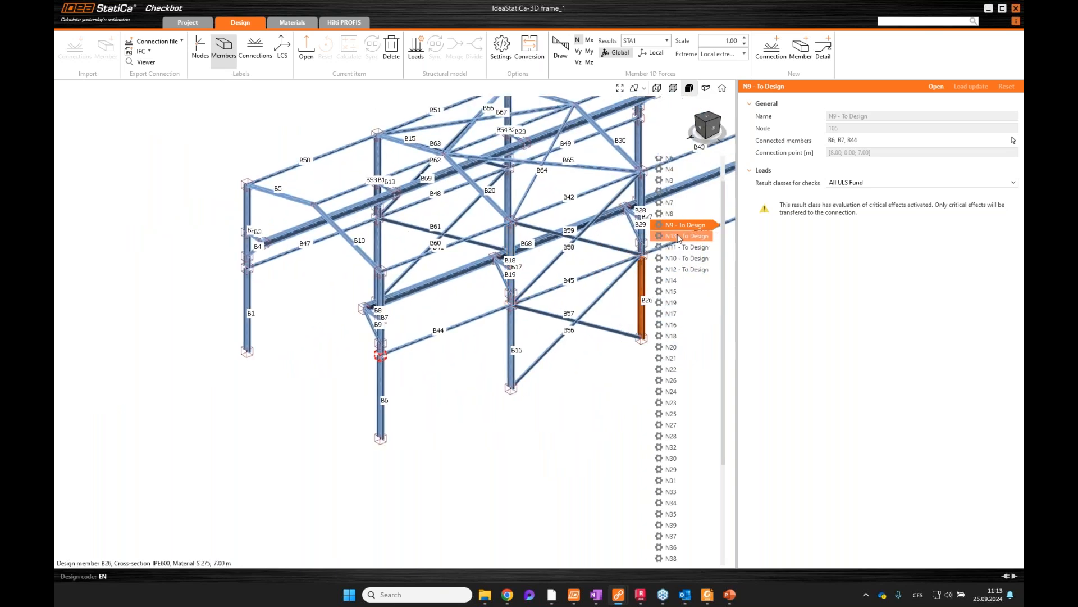
Step: Review the connections marked To Design and select N9, N13, N11, N10 and N12 together
{"action": "left_click", "coordinate": [683, 238]}
{"action": "left_click", "coordinate": [683, 247]}
{"action": "left_click", "coordinate": [685, 258]}
{"action": "left_click", "coordinate": [690, 269]}
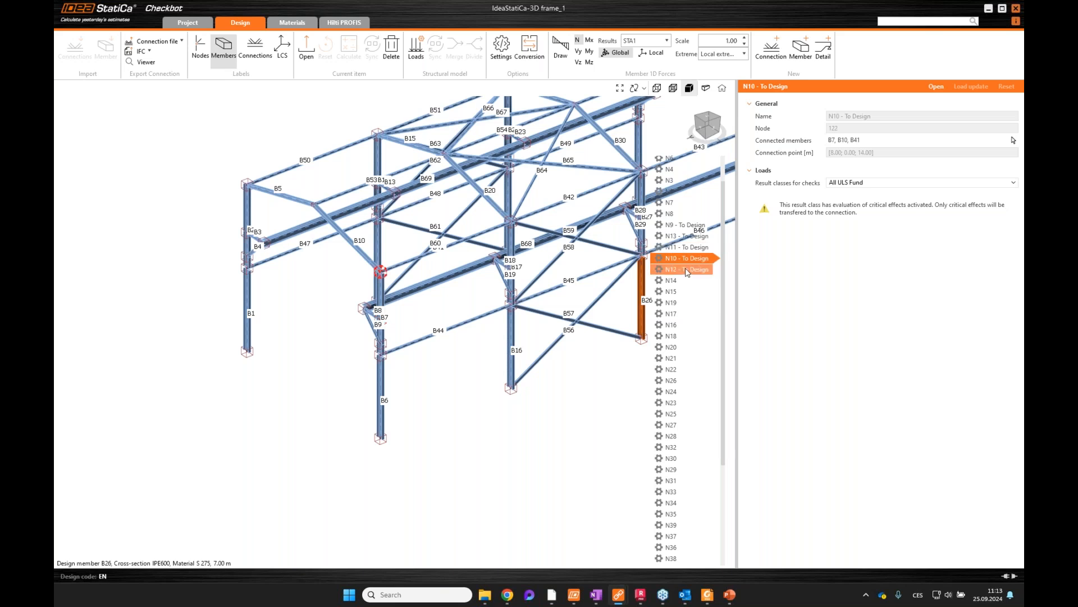
{"action": "left_click", "coordinate": [685, 225]}
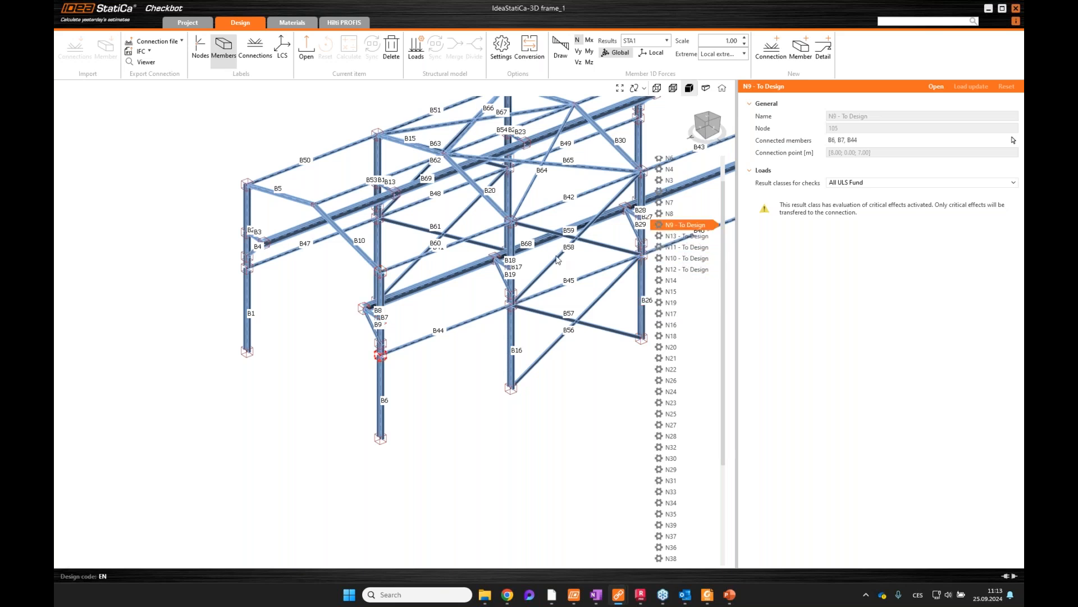
{"action": "left_click", "coordinate": [692, 237]}
{"action": "left_click", "coordinate": [692, 227]}
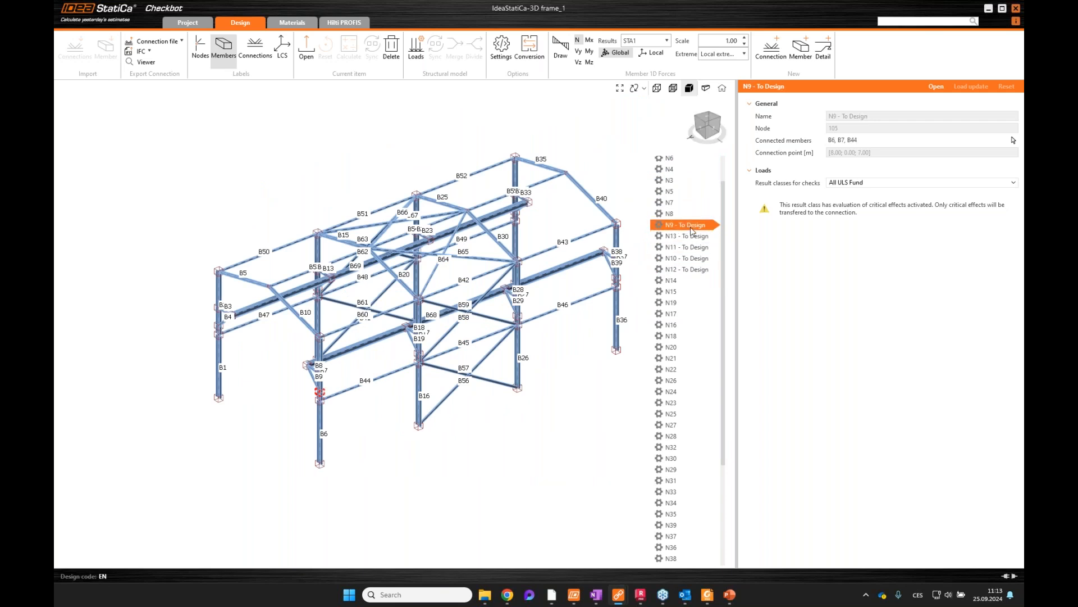
{"action": "left_click", "coordinate": [683, 273], "text": "shift"}
Step: Inspect the STA1 My moment diagrams at the selected connections in wireframe display, and hide the diagrams again
{"action": "left_click", "coordinate": [561, 61]}
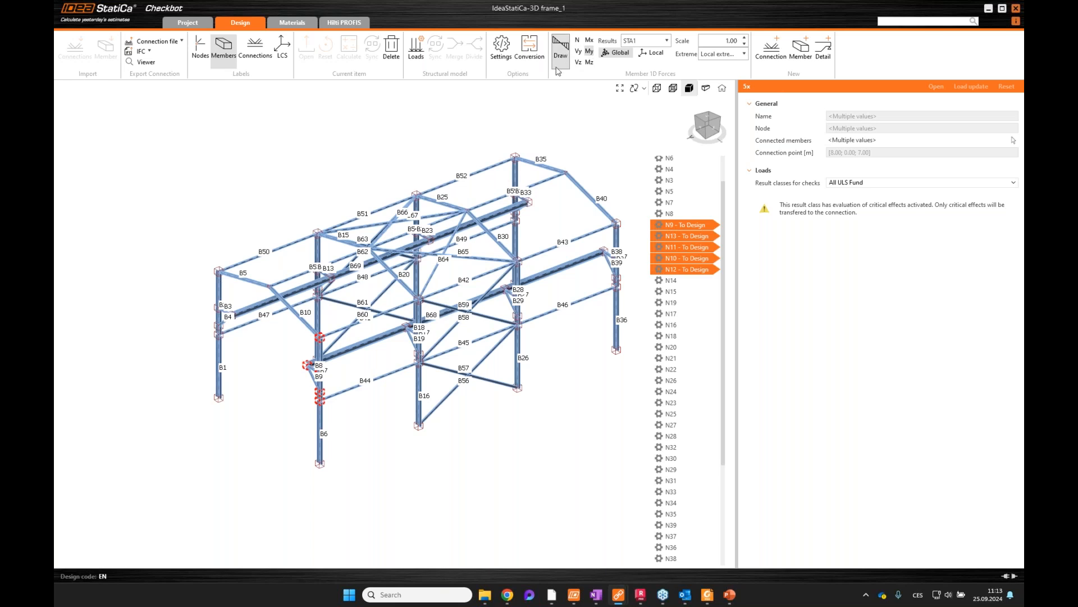
{"action": "left_click", "coordinate": [656, 89]}
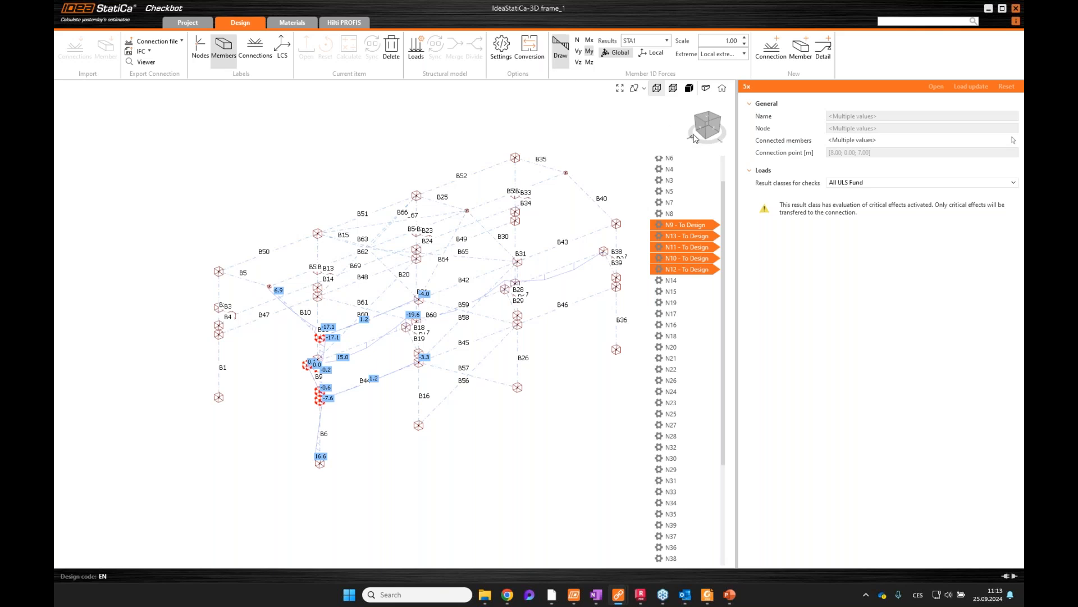
{"action": "left_click_drag", "start_coordinate": [698, 140], "coordinate": [687, 140]}
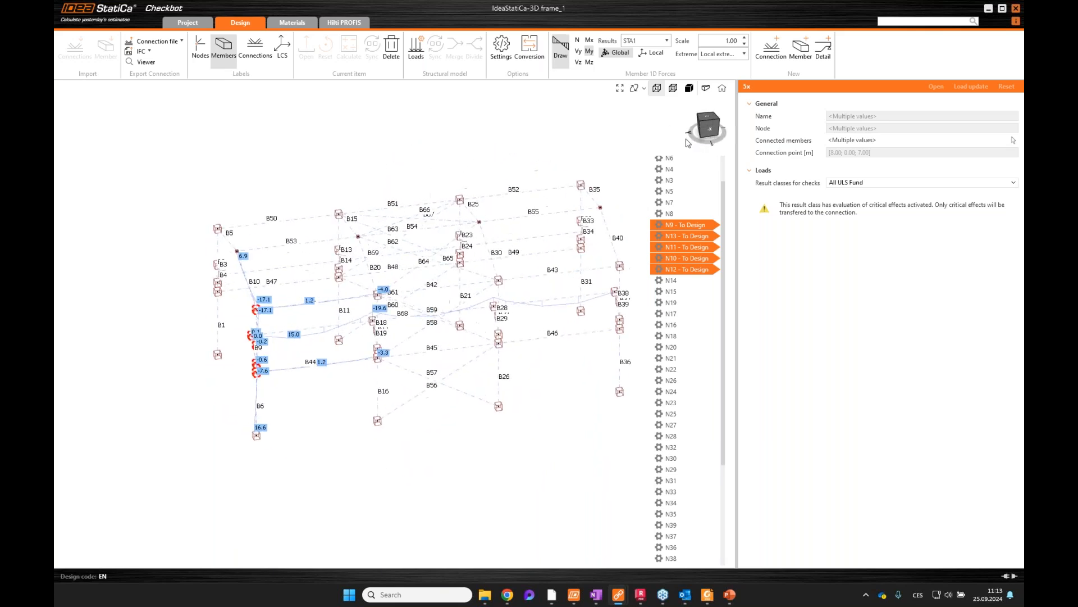
{"action": "left_click", "coordinate": [561, 50]}
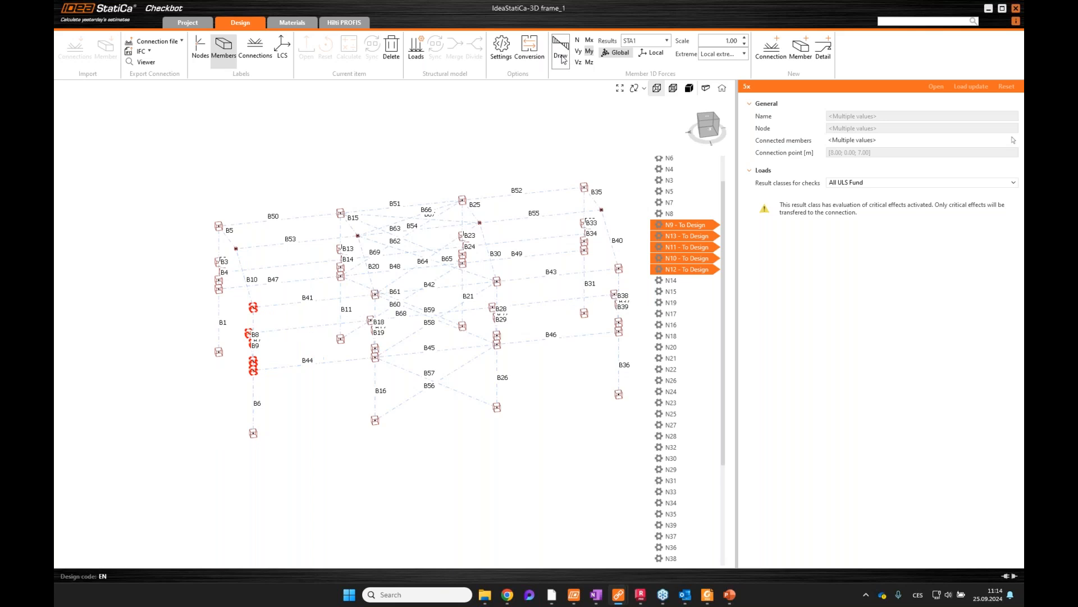
{"action": "left_click_drag", "start_coordinate": [696, 138], "coordinate": [701, 142]}
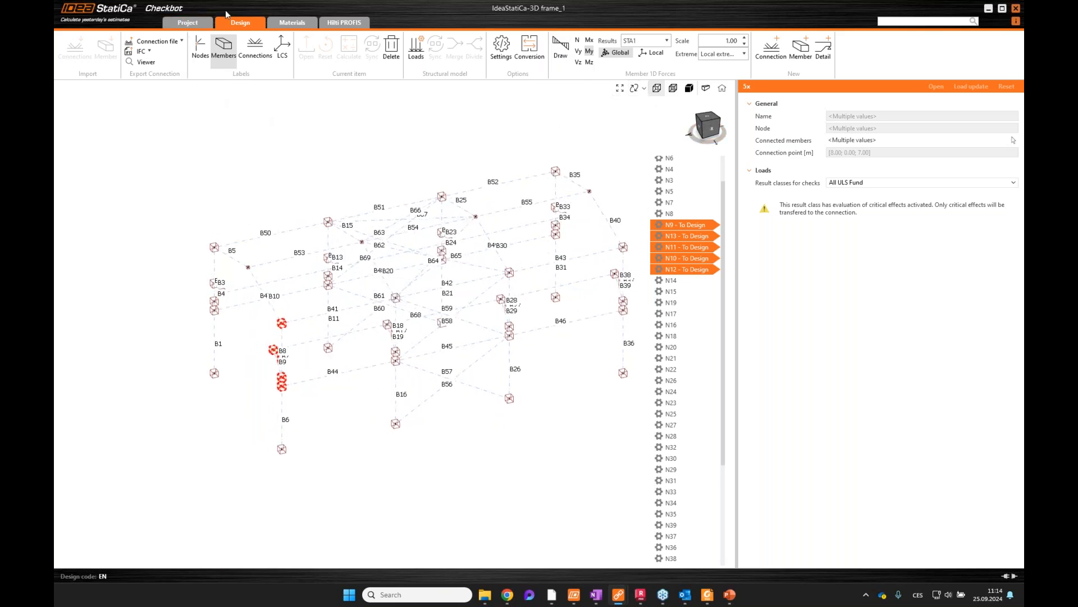
Step: Minimize Checkbot and bring up the Collaboration 1 folder to check the zipped IdeaStatiCa-3D frame project
{"action": "left_click", "coordinate": [988, 8]}
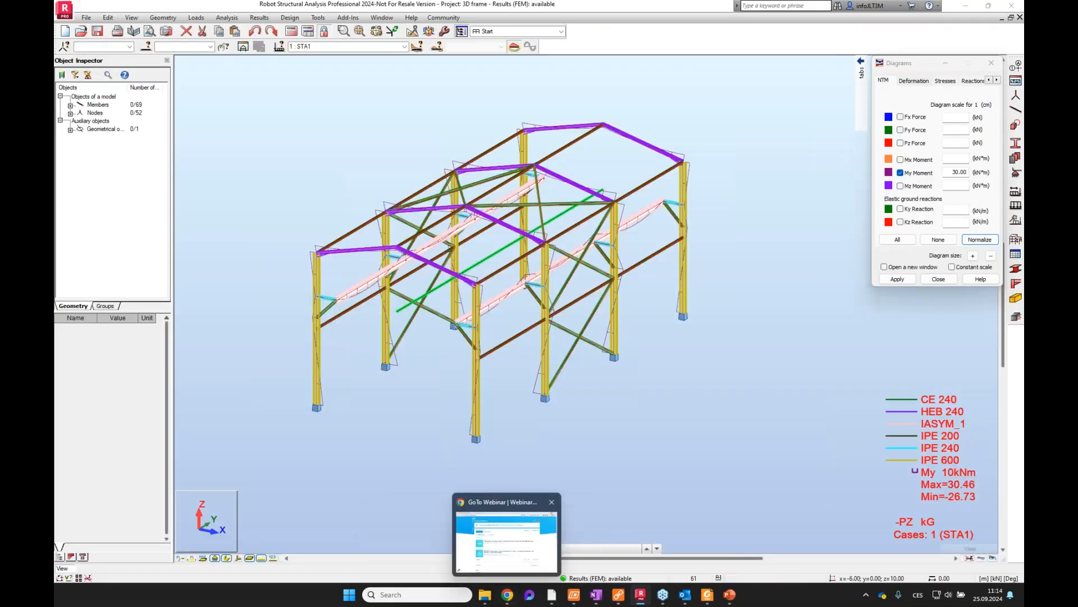
{"action": "left_click_drag", "start_coordinate": [53, 69], "coordinate": [502, 68]}
{"action": "mouse_move", "coordinate": [486, 602]}
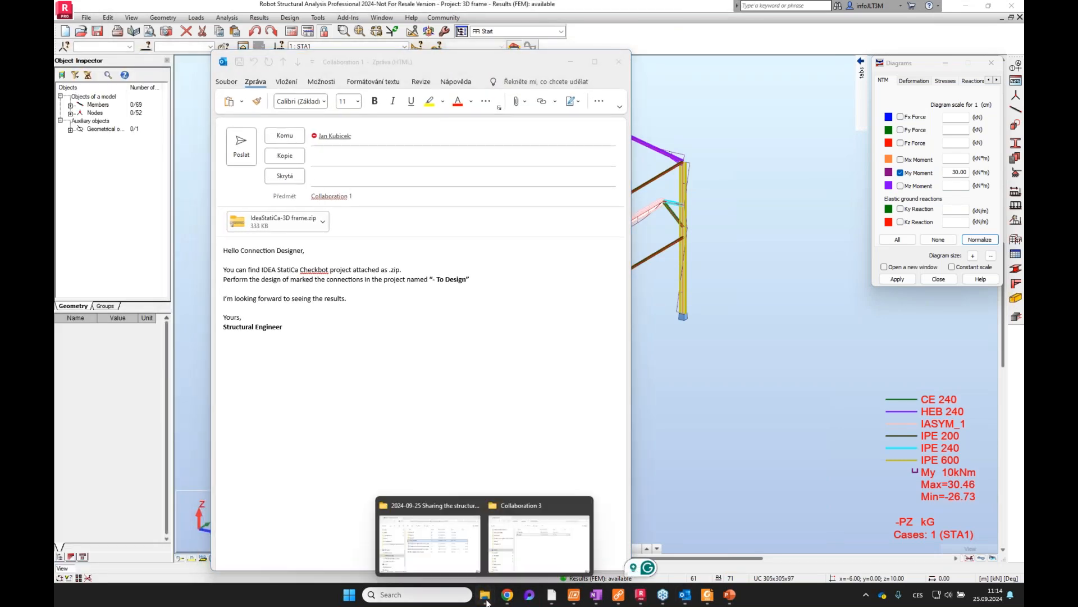
{"action": "left_click", "coordinate": [539, 539]}
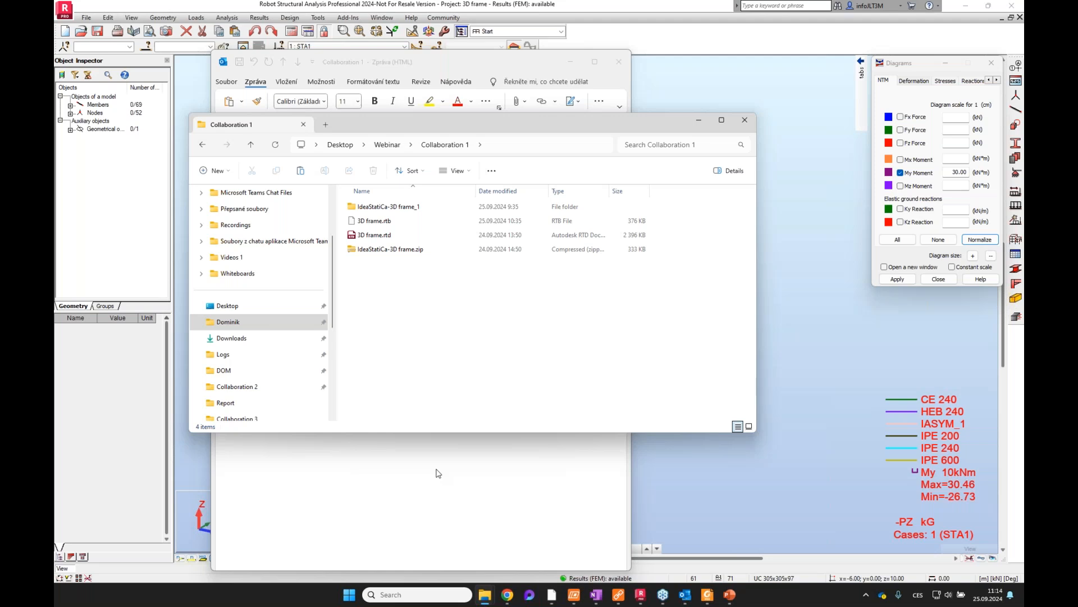
Step: Return to the Collaboration 1 e-mail with IdeaStatiCa-3D frame.zip attached and send it to the connection designer
{"action": "left_click", "coordinate": [437, 447]}
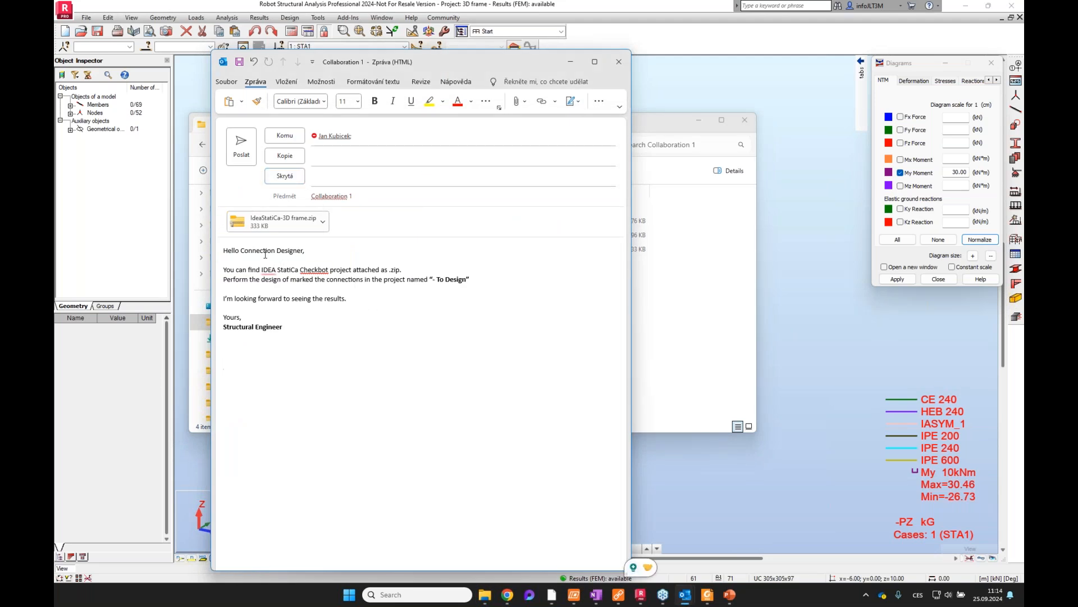
{"action": "left_click_drag", "start_coordinate": [313, 324], "coordinate": [256, 283]}
{"action": "left_click", "coordinate": [335, 337]}
{"action": "left_click", "coordinate": [241, 152]}
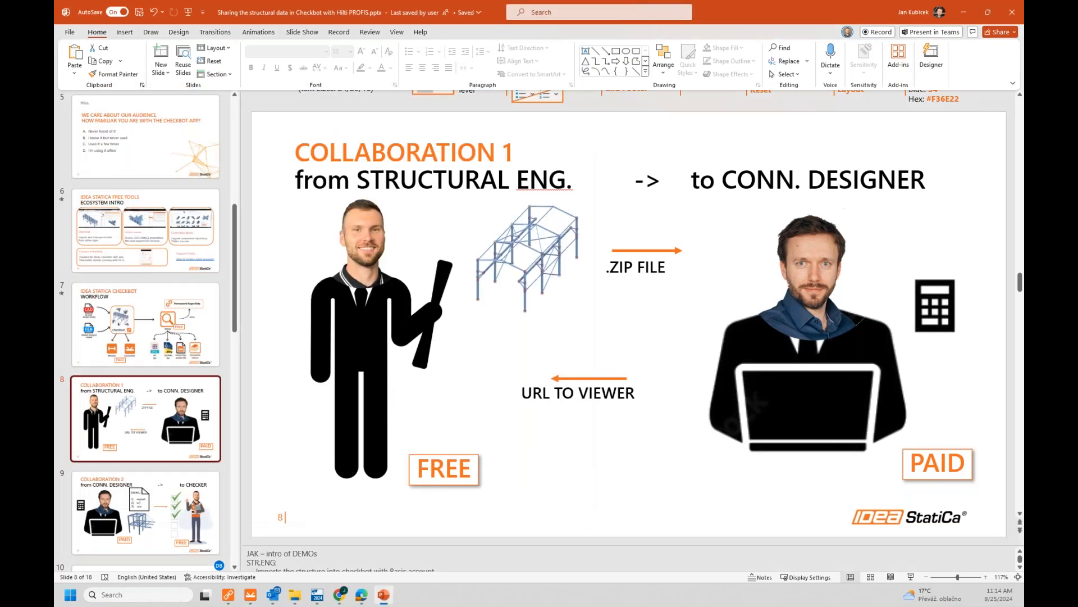
Step: Bring up the received Collaboration 1 e-mail and switch to the Received folder with the IdeaStatiCa-3D frame project
{"action": "mouse_move", "coordinate": [276, 595]}
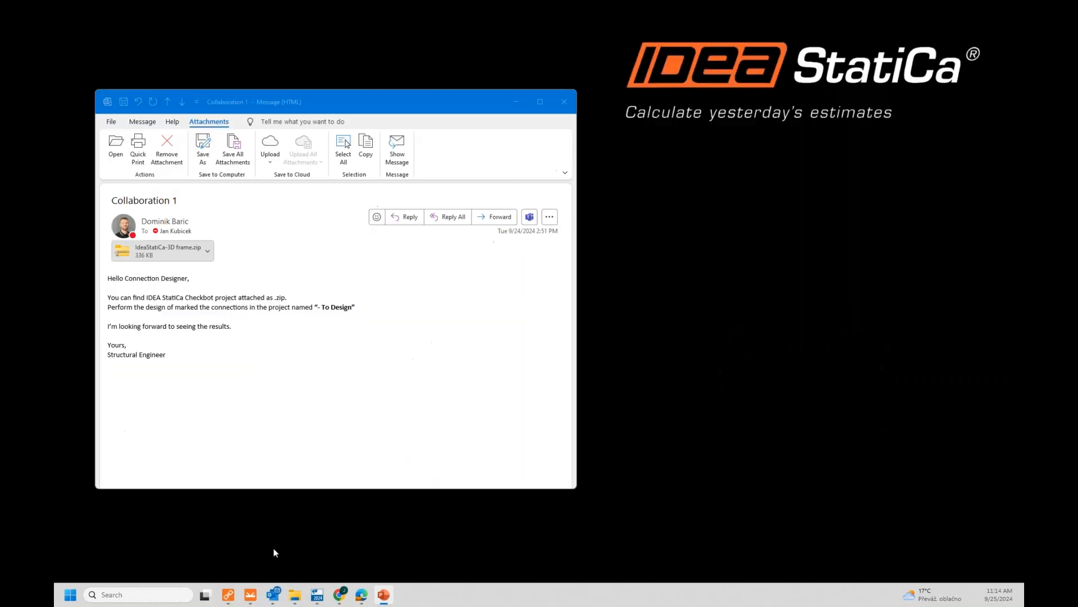
{"action": "left_click", "coordinate": [273, 559]}
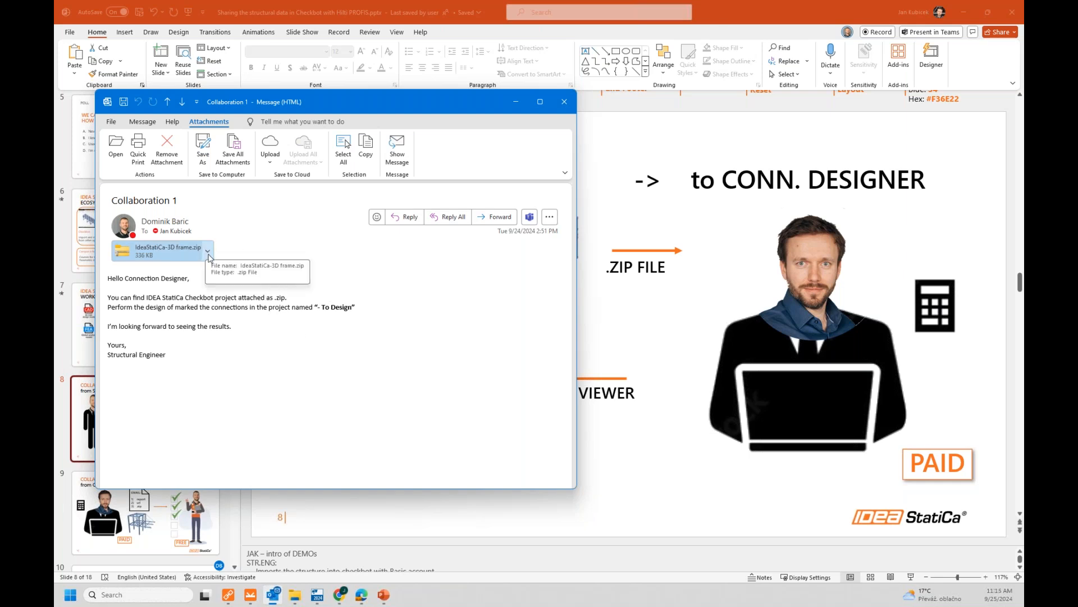
{"action": "mouse_move", "coordinate": [295, 595]}
{"action": "left_click", "coordinate": [302, 540]}
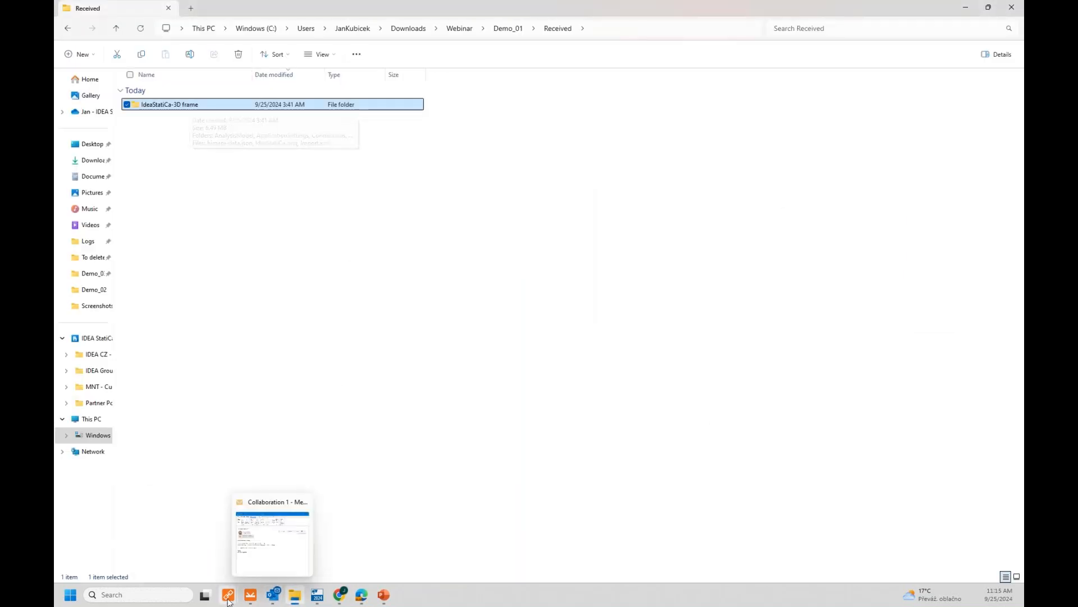
Step: Locate Checkbot among the BIM tools in the IDEA StatiCa launcher and switch to the open IdeaStatiCa-3D frame project
{"action": "mouse_move", "coordinate": [251, 595]}
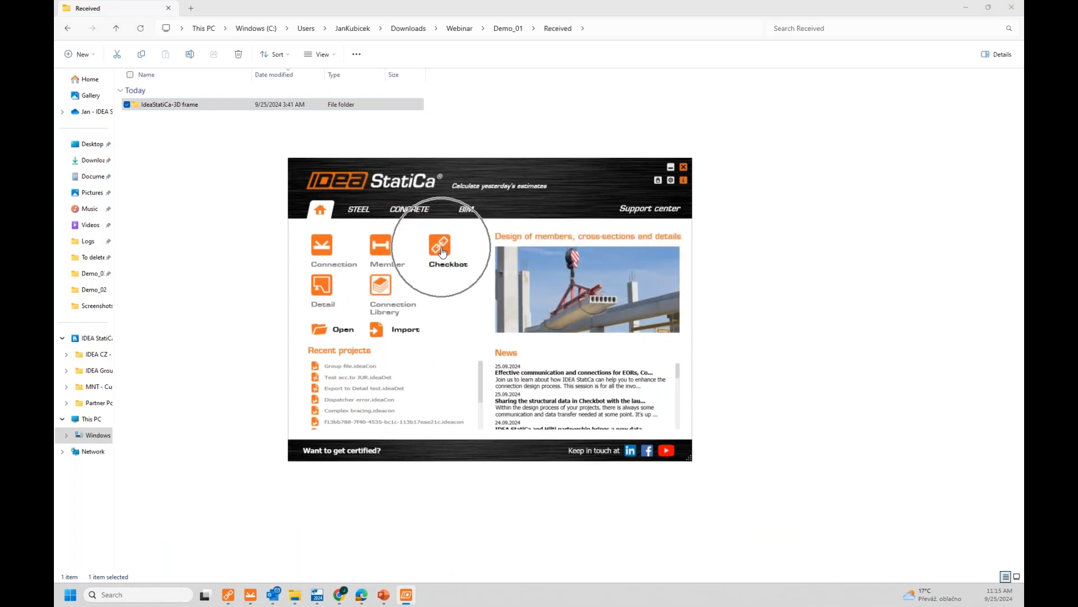
{"action": "left_click", "coordinate": [466, 213]}
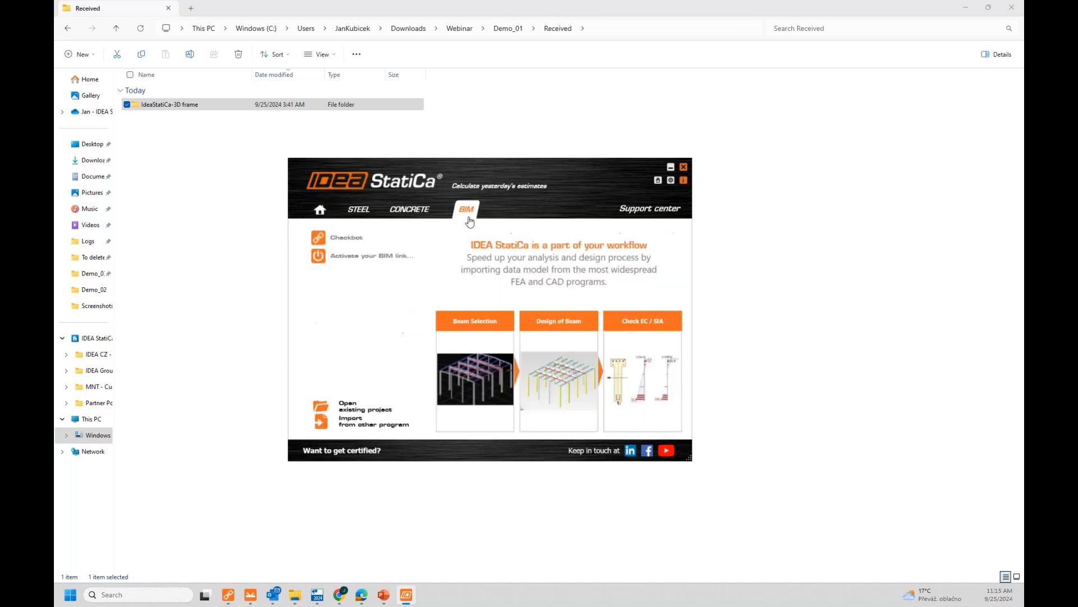
{"action": "left_click", "coordinate": [347, 241]}
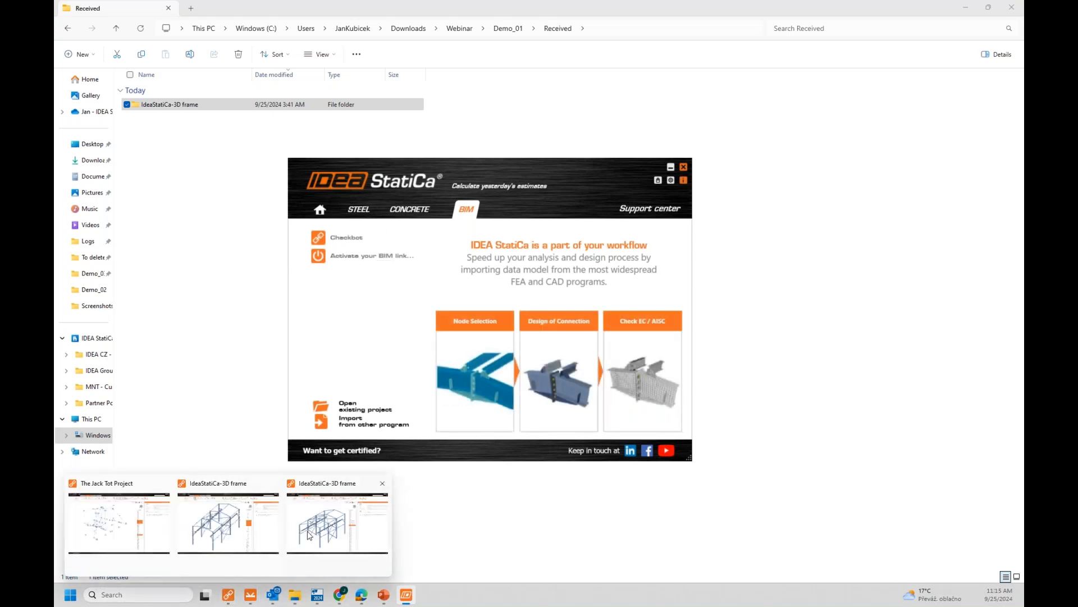
{"action": "left_click", "coordinate": [308, 534]}
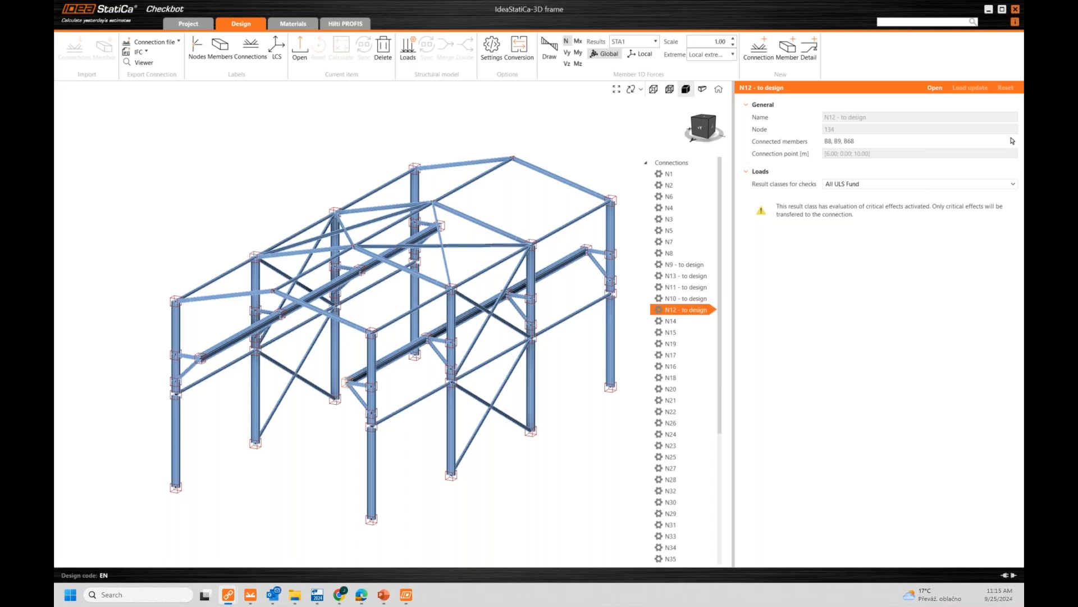
Step: Review the connections marked to design, select N12 and examine it closely in the 3D model
{"action": "middle_click_drag", "start_coordinate": [526, 369], "coordinate": [498, 345]}
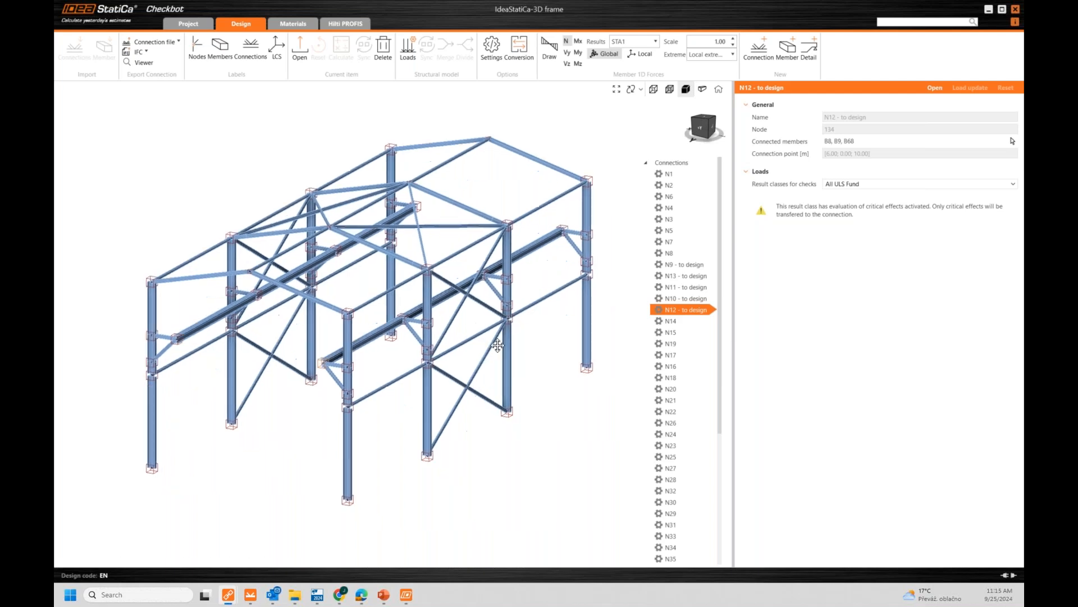
{"action": "left_click", "coordinate": [695, 267]}
{"action": "left_click", "coordinate": [696, 298]}
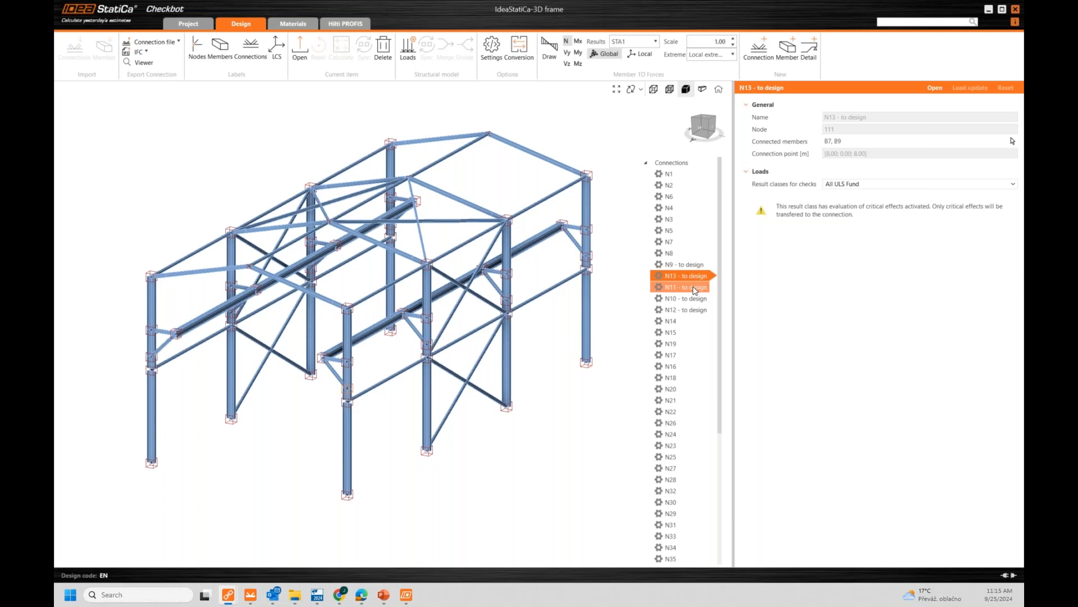
{"action": "left_click", "coordinate": [693, 315]}
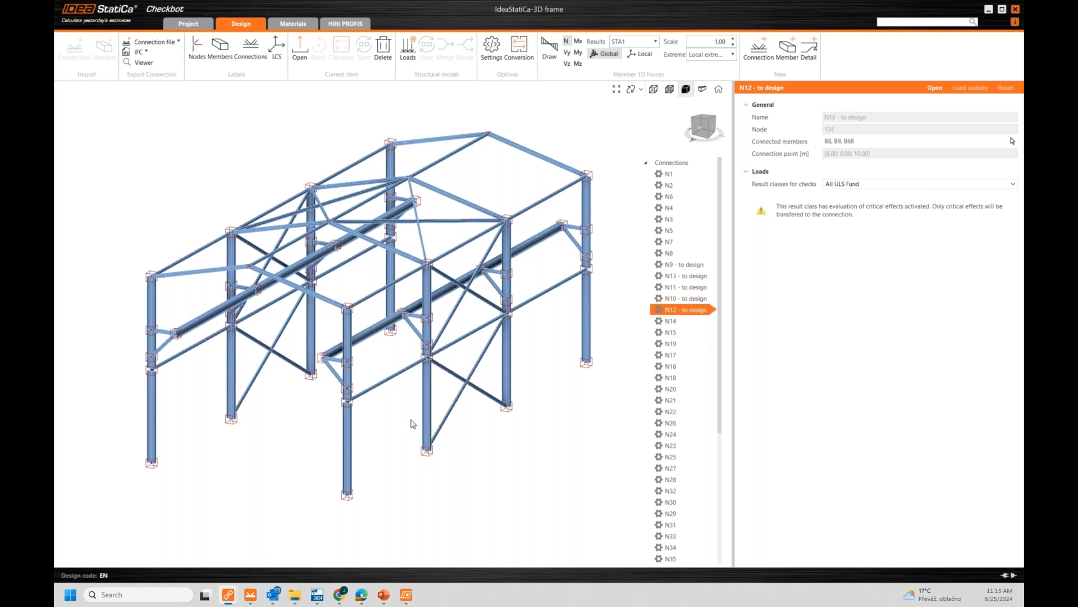
{"action": "scroll", "coordinate": [375, 386], "scroll_direction": "up", "scroll_amount": 2}
{"action": "scroll", "coordinate": [371, 376], "scroll_direction": "up", "scroll_amount": 3}
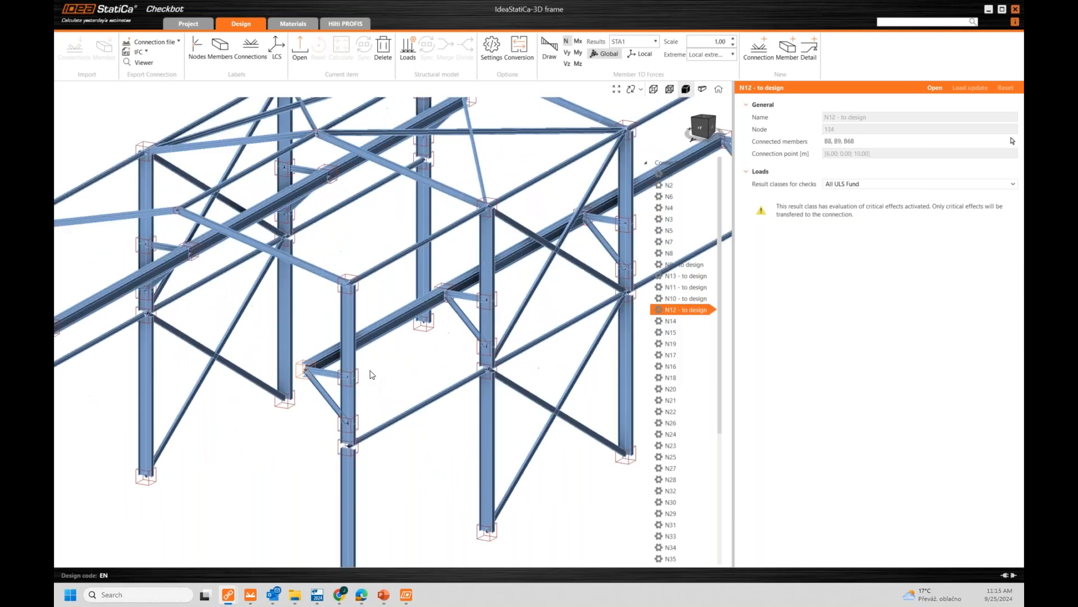
{"action": "scroll", "coordinate": [331, 335], "scroll_direction": "up", "scroll_amount": 3}
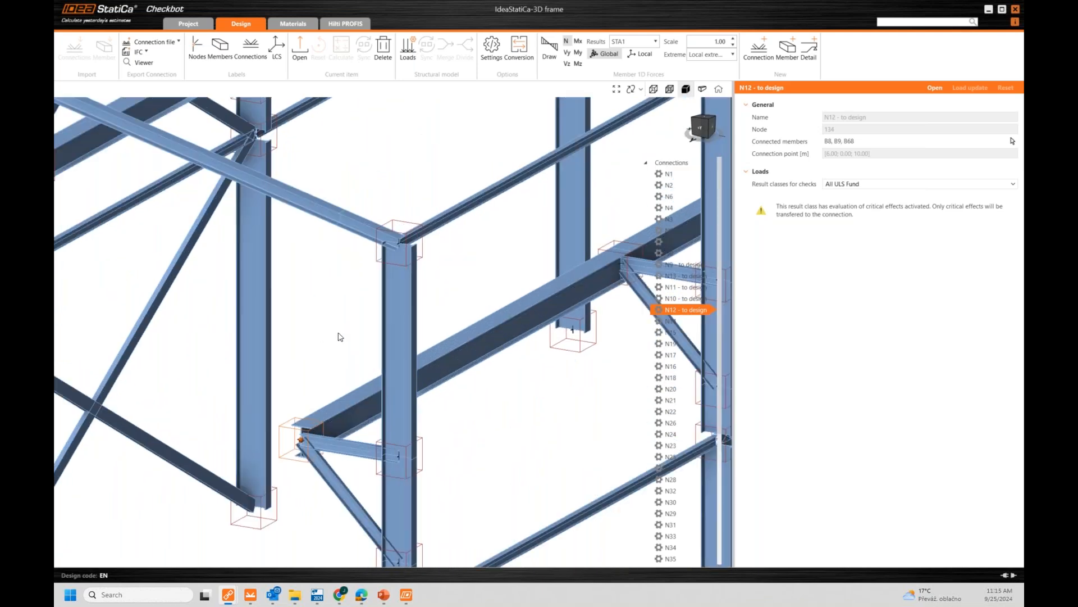
Step: Select connection N10 at the top of the column and switch to its model in IDEA StatiCa Connection
{"action": "scroll", "coordinate": [360, 316], "scroll_direction": "up", "scroll_amount": 2}
{"action": "scroll", "coordinate": [434, 233], "scroll_direction": "up", "scroll_amount": 3}
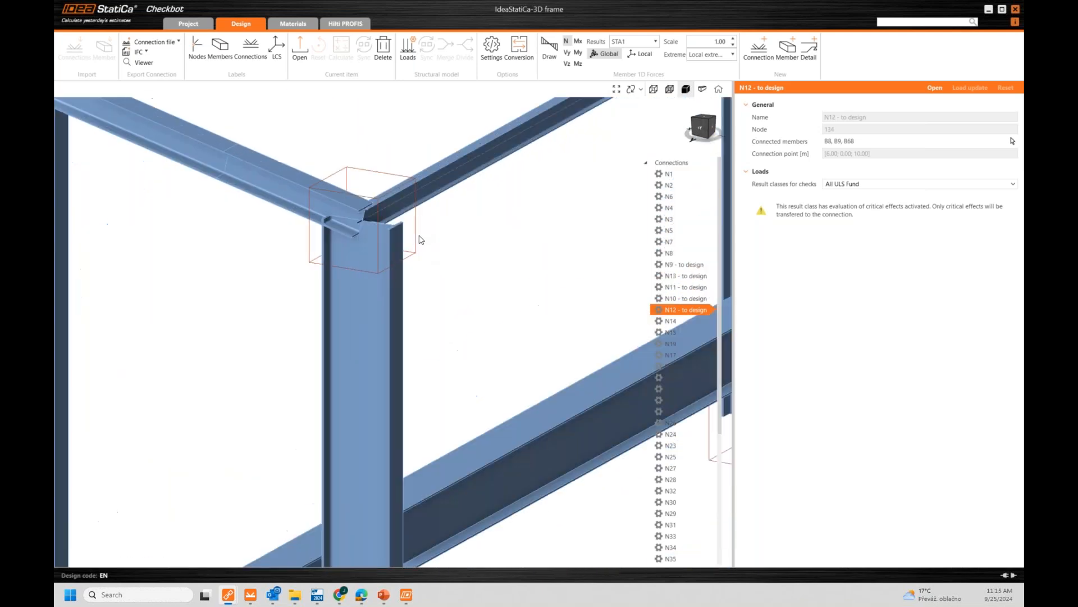
{"action": "left_click", "coordinate": [415, 237]}
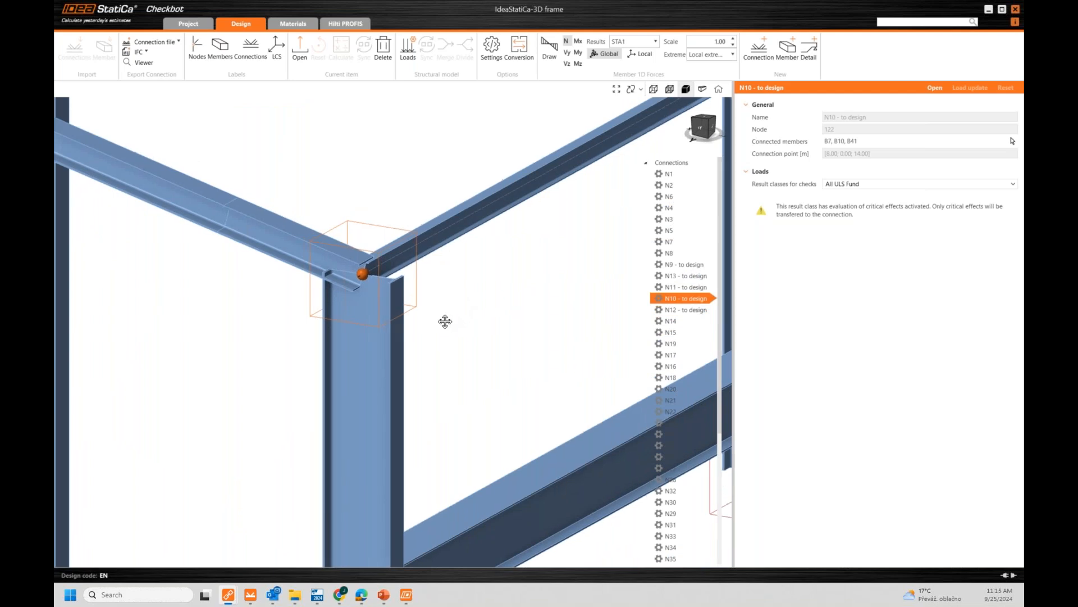
{"action": "left_click", "coordinate": [936, 89]}
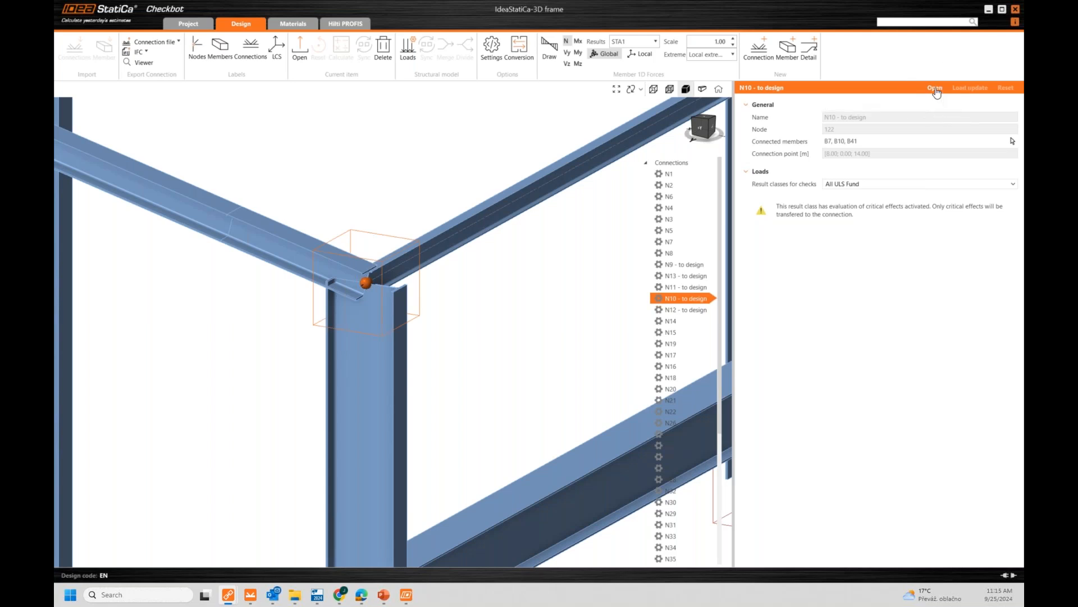
{"action": "right_click", "coordinate": [684, 300]}
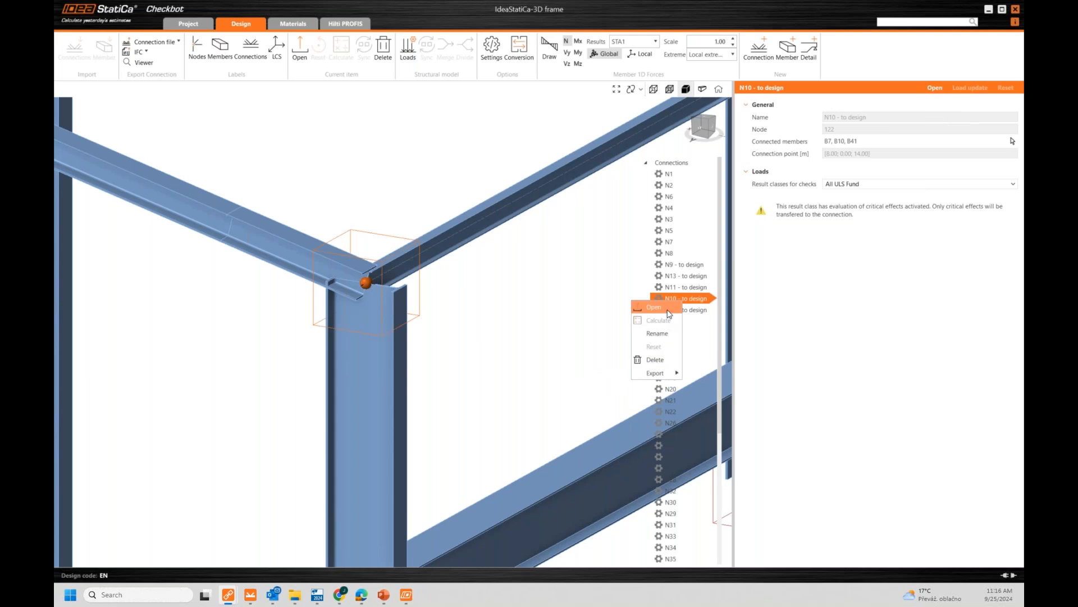
{"action": "mouse_move", "coordinate": [250, 594]}
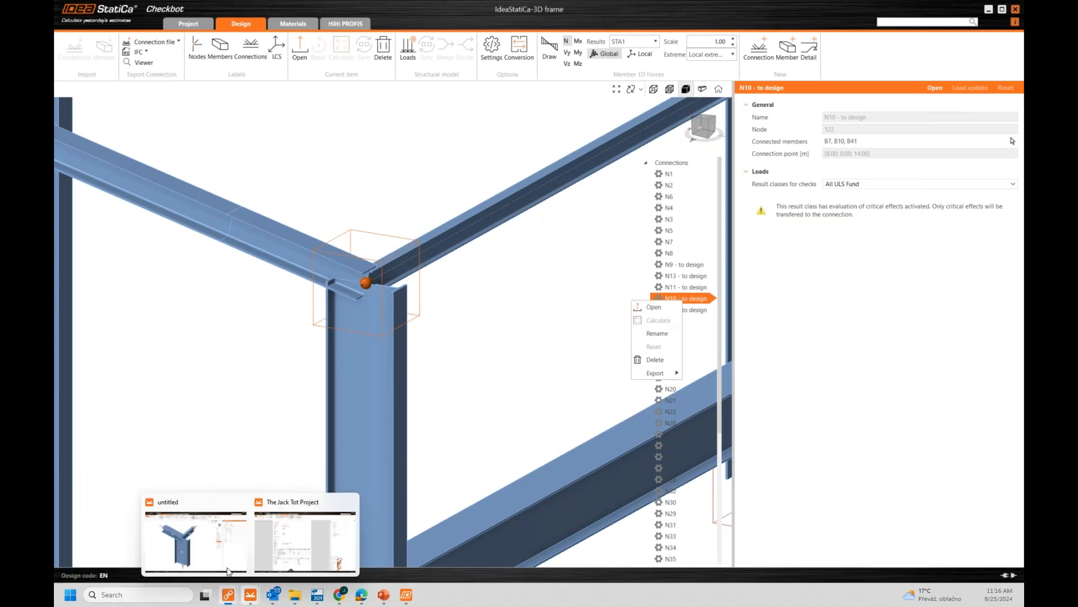
{"action": "left_click", "coordinate": [185, 539]}
Step: Activate Operation 1, Operation 2, Operation 3 and Operation 4 in connection N10
{"action": "middle_click_drag", "start_coordinate": [478, 339], "coordinate": [502, 360]}
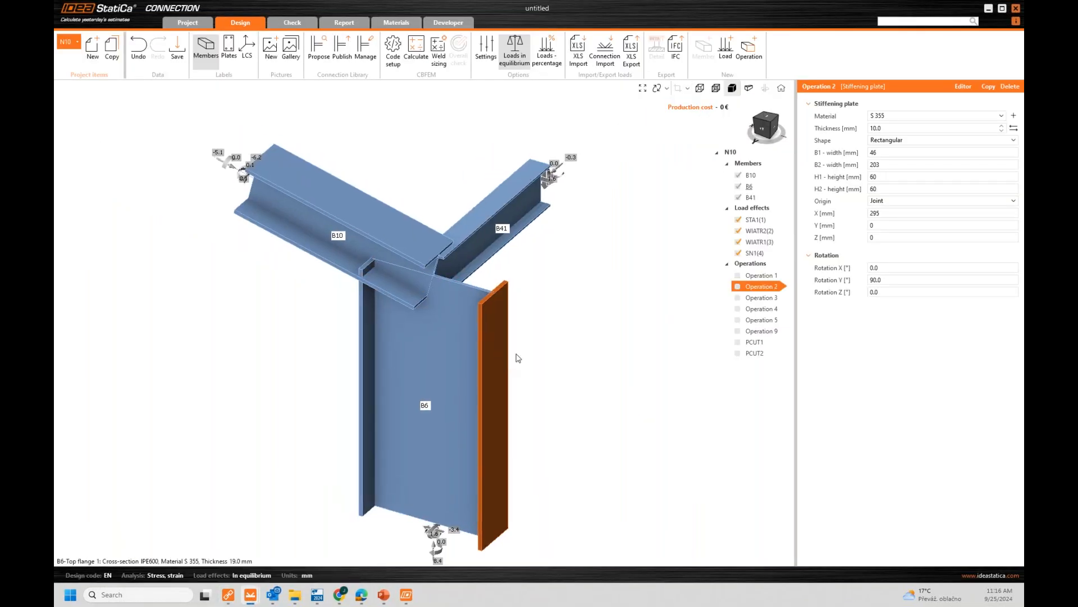
{"action": "right_click_drag", "start_coordinate": [481, 331], "coordinate": [514, 379]}
{"action": "middle_click_drag", "start_coordinate": [422, 292], "coordinate": [478, 286]}
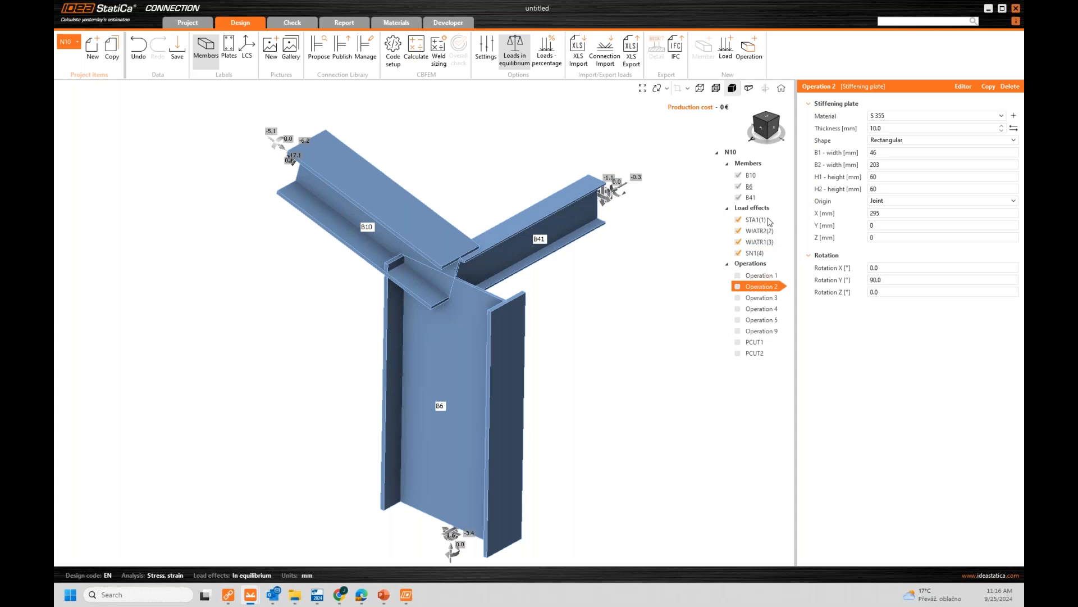
{"action": "left_click", "coordinate": [739, 275]}
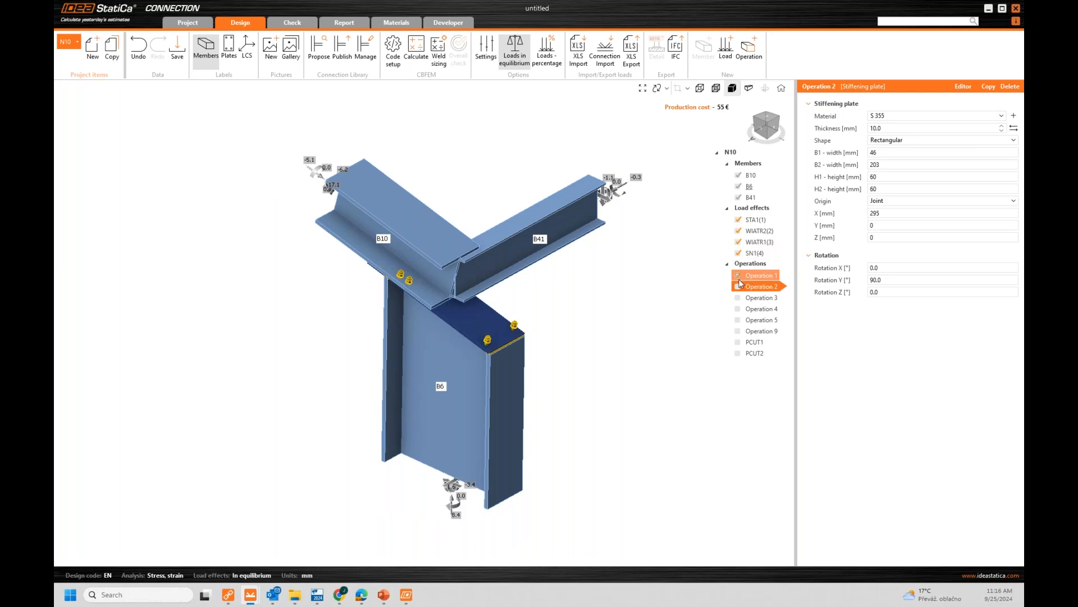
{"action": "scroll", "coordinate": [619, 310], "scroll_direction": "up", "scroll_amount": 2}
{"action": "scroll", "coordinate": [571, 313], "scroll_direction": "up", "scroll_amount": 1}
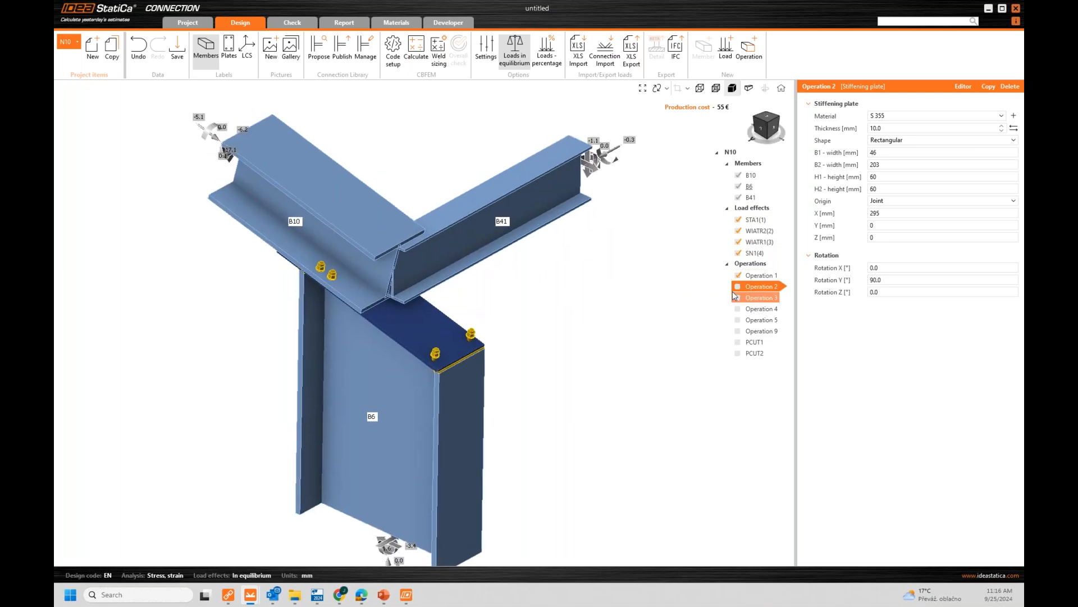
{"action": "left_click", "coordinate": [739, 287]}
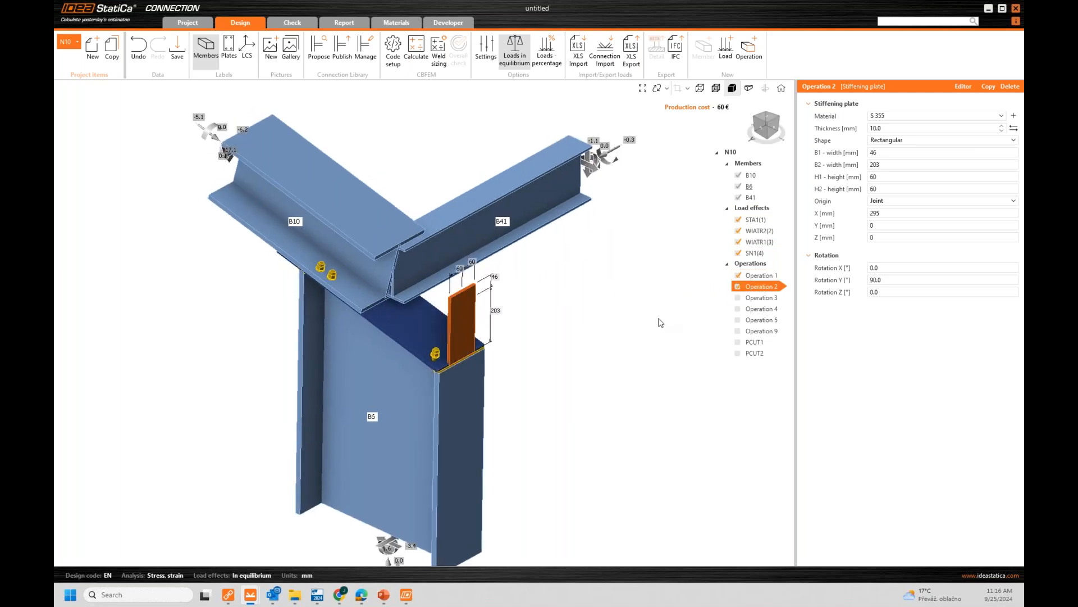
{"action": "left_click", "coordinate": [739, 298]}
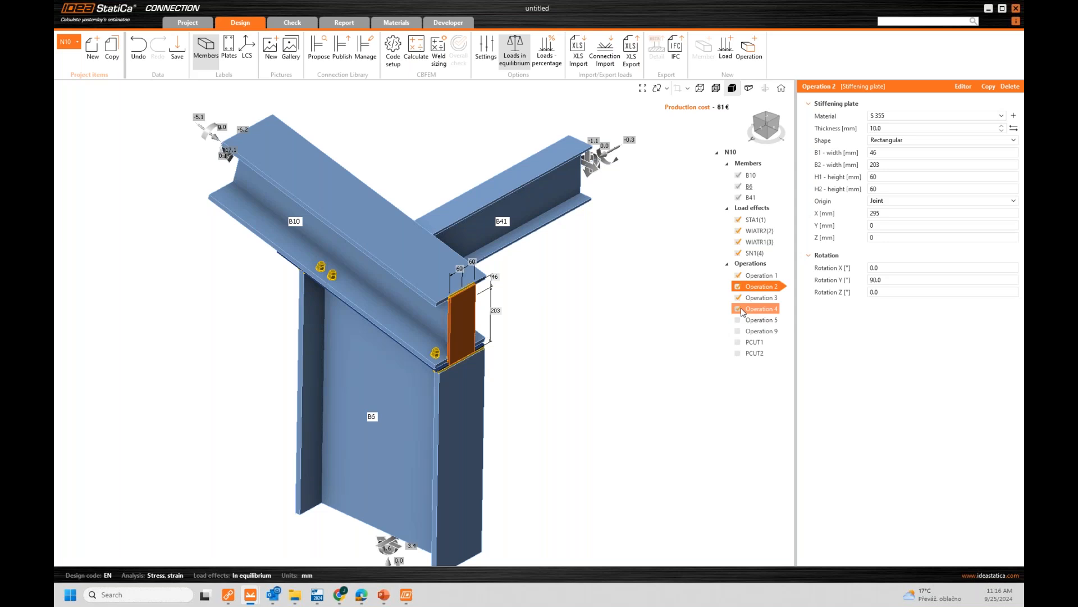
{"action": "right_click_drag", "start_coordinate": [334, 319], "coordinate": [369, 265]}
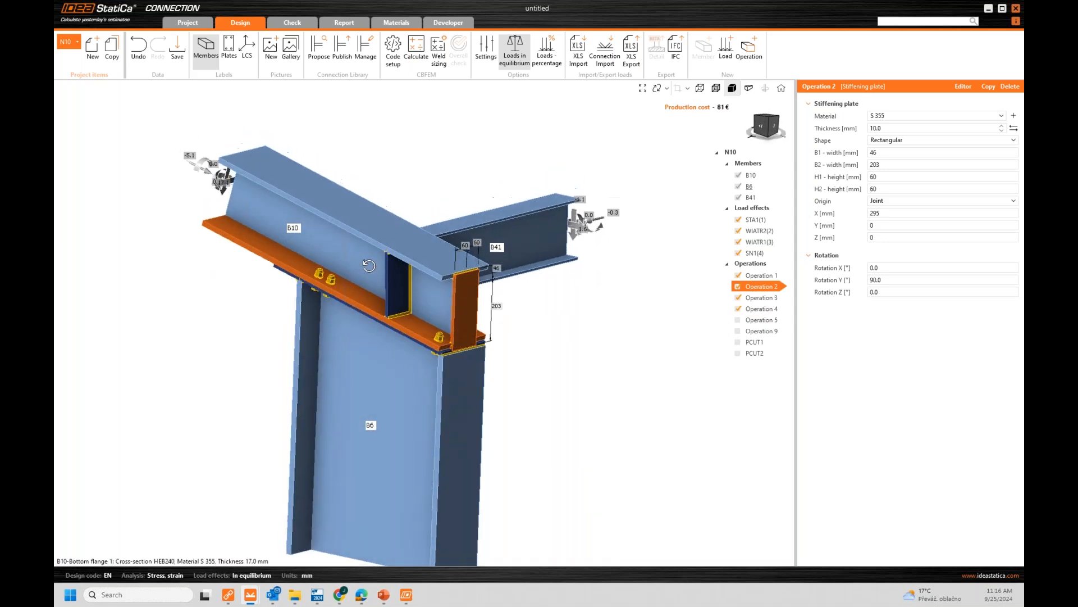
Step: Activate Operation 5 and the fin plate Operation 9 joining B41 to B10
{"action": "left_click", "coordinate": [738, 320]}
{"action": "right_click_drag", "start_coordinate": [562, 371], "coordinate": [520, 287]}
{"action": "left_click", "coordinate": [745, 330]}
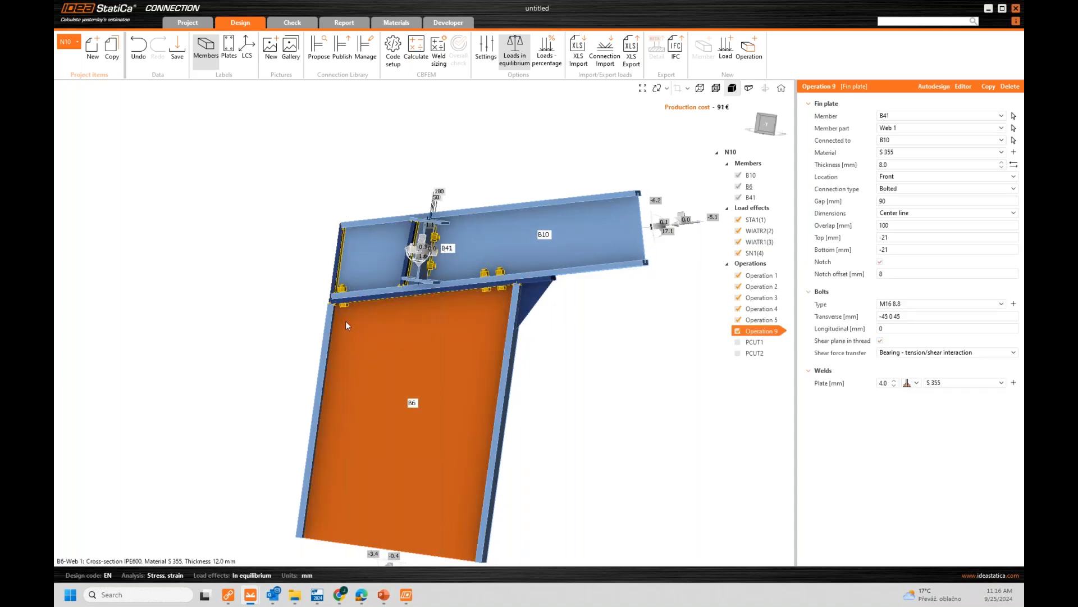
{"action": "right_click_drag", "start_coordinate": [609, 338], "coordinate": [491, 289]}
Step: Activate the cuts PCUT1 and PCUT2 and inspect the complete N10 connection from several sides
{"action": "left_click", "coordinate": [738, 342]}
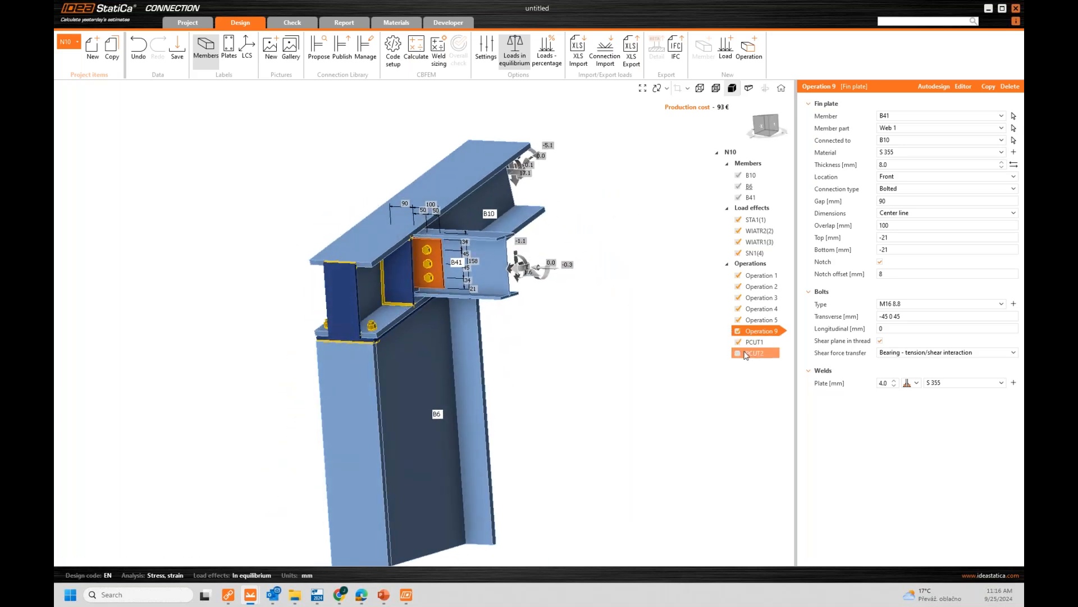
{"action": "right_click_drag", "start_coordinate": [454, 345], "coordinate": [497, 307]}
{"action": "scroll", "coordinate": [447, 281], "scroll_direction": "up", "scroll_amount": 5}
{"action": "left_click", "coordinate": [739, 353]}
{"action": "scroll", "coordinate": [449, 335], "scroll_direction": "down", "scroll_amount": 8}
{"action": "right_click_drag", "start_coordinate": [504, 347], "coordinate": [564, 332]}
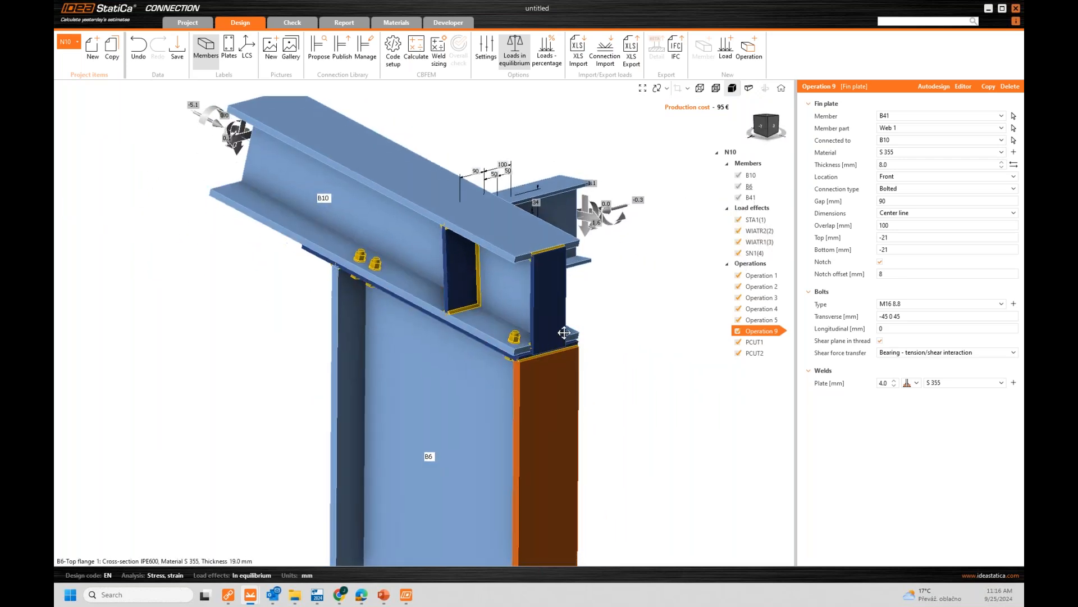
{"action": "scroll", "coordinate": [559, 320], "scroll_direction": "down", "scroll_amount": 5}
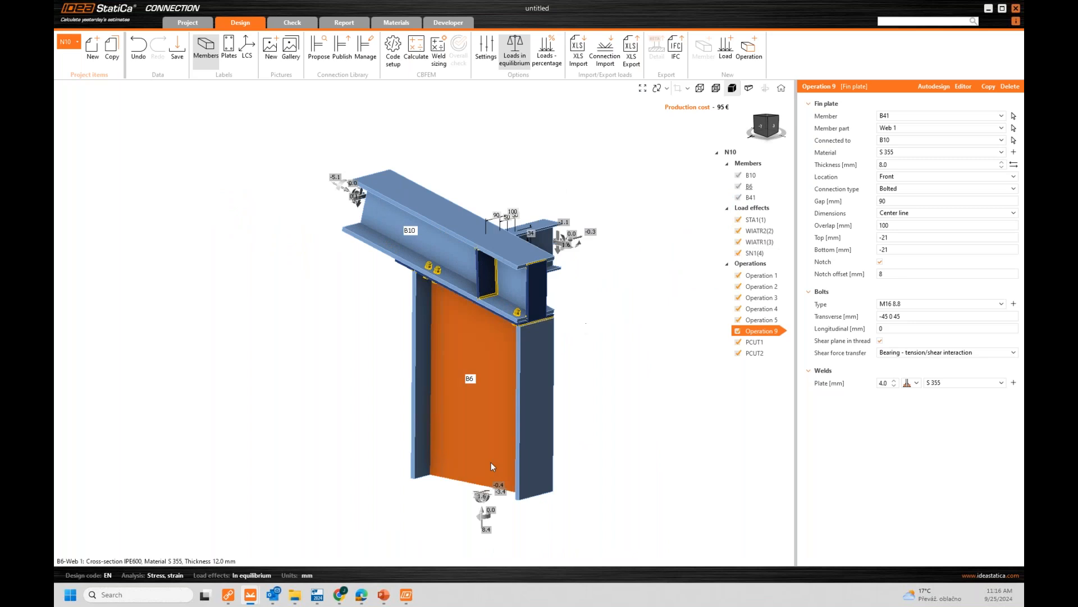
Step: Switch to the Checkbot IdeaStatiCa-3D frame project with the designed connections and locate N10 in the frame
{"action": "mouse_move", "coordinate": [256, 598]}
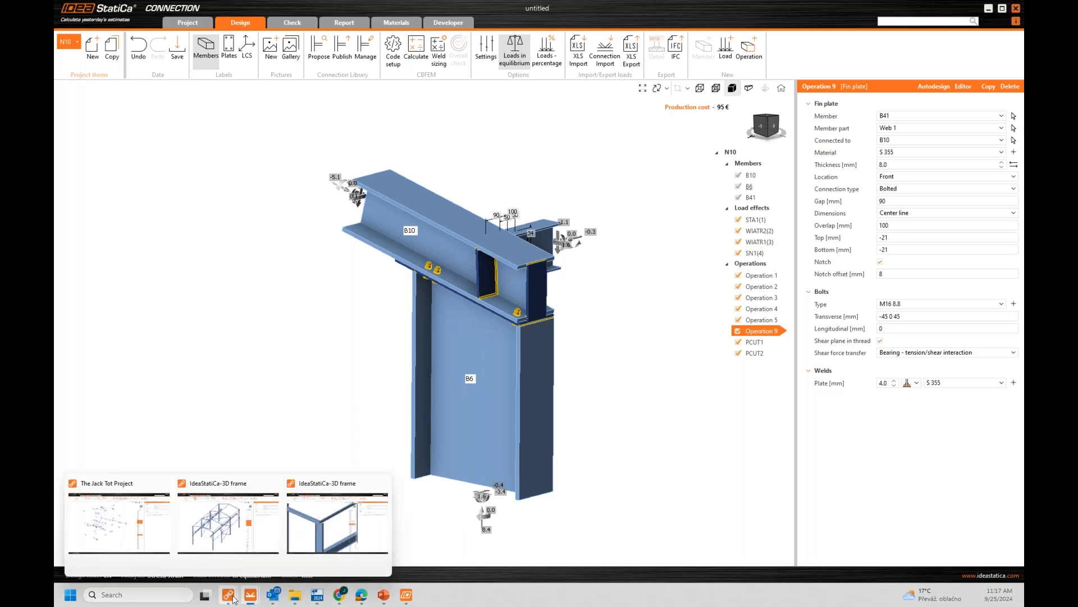
{"action": "left_click", "coordinate": [229, 531]}
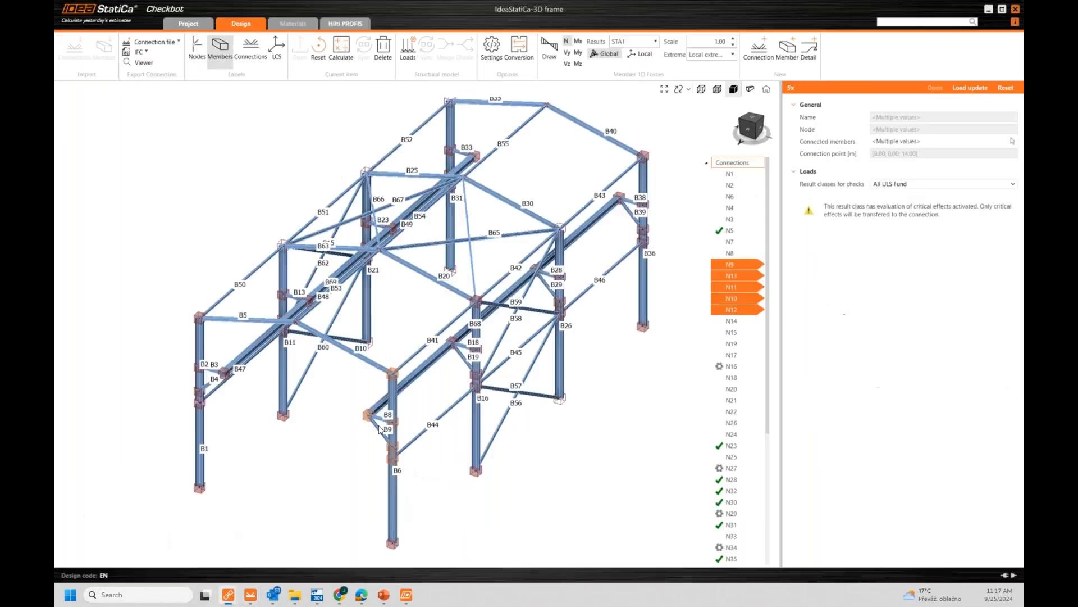
{"action": "scroll", "coordinate": [416, 424], "scroll_direction": "up", "scroll_amount": 5}
{"action": "middle_click_drag", "start_coordinate": [412, 424], "coordinate": [497, 314]}
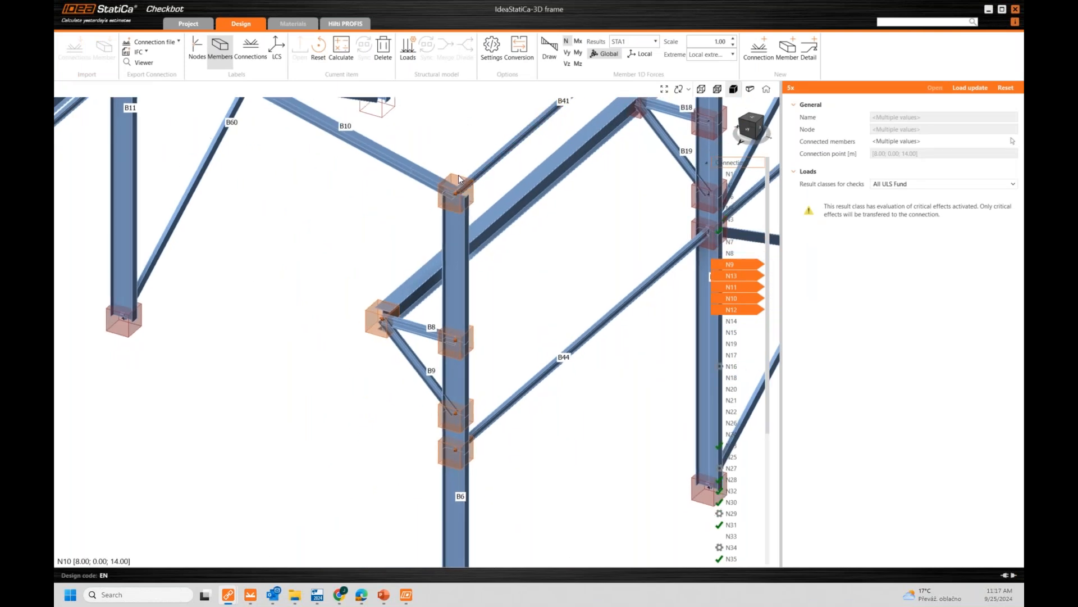
{"action": "scroll", "coordinate": [453, 189], "scroll_direction": "up", "scroll_amount": 5}
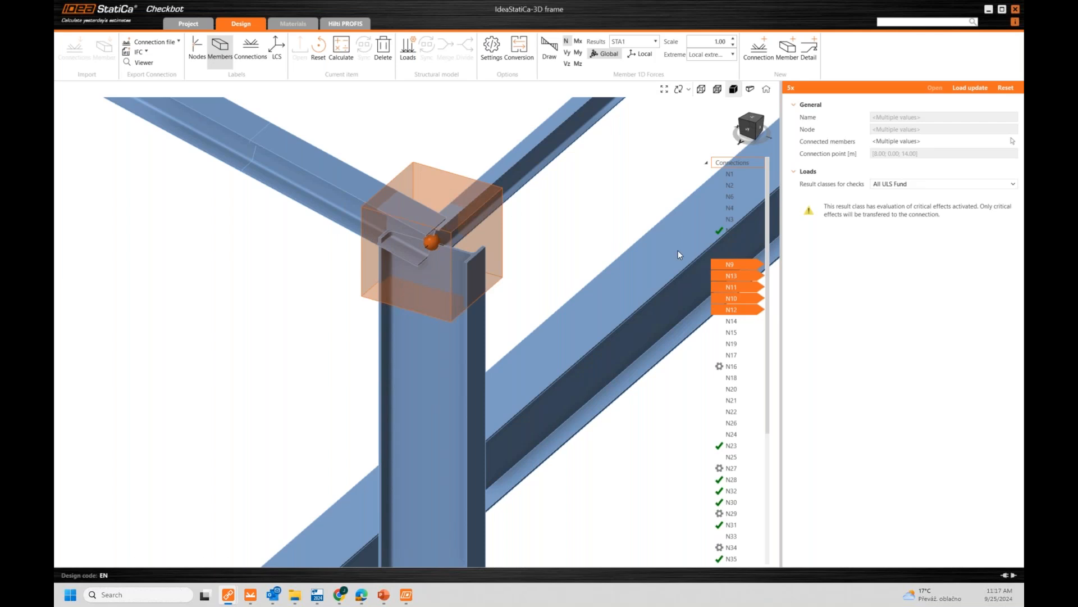
Step: Review the design previews of N10, N12 and the following connections through N17 and N19
{"action": "left_click", "coordinate": [730, 265]}
{"action": "left_click", "coordinate": [456, 182]}
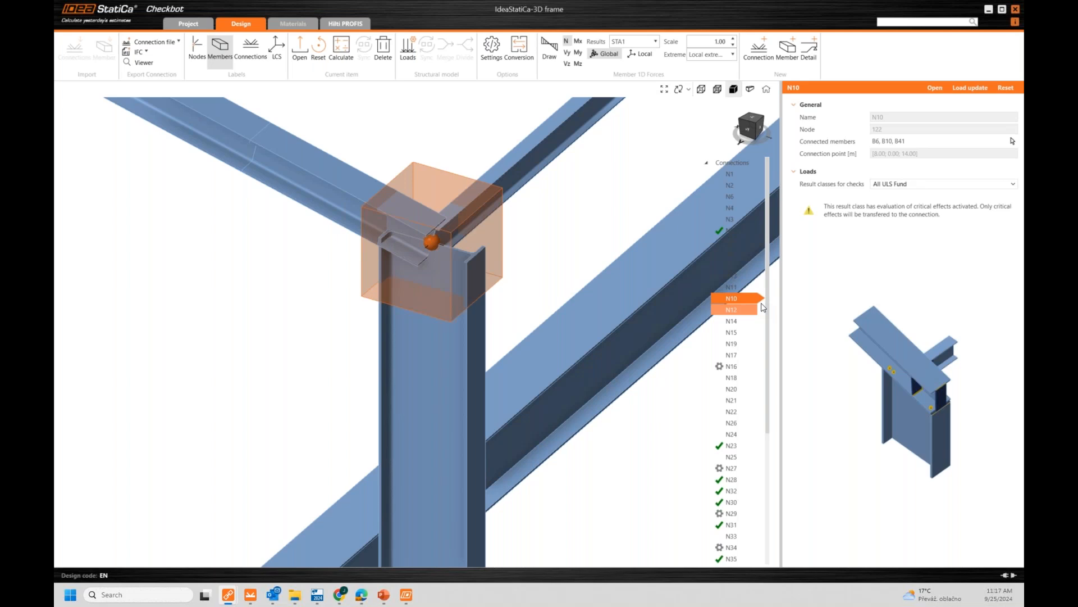
{"action": "left_click", "coordinate": [736, 309]}
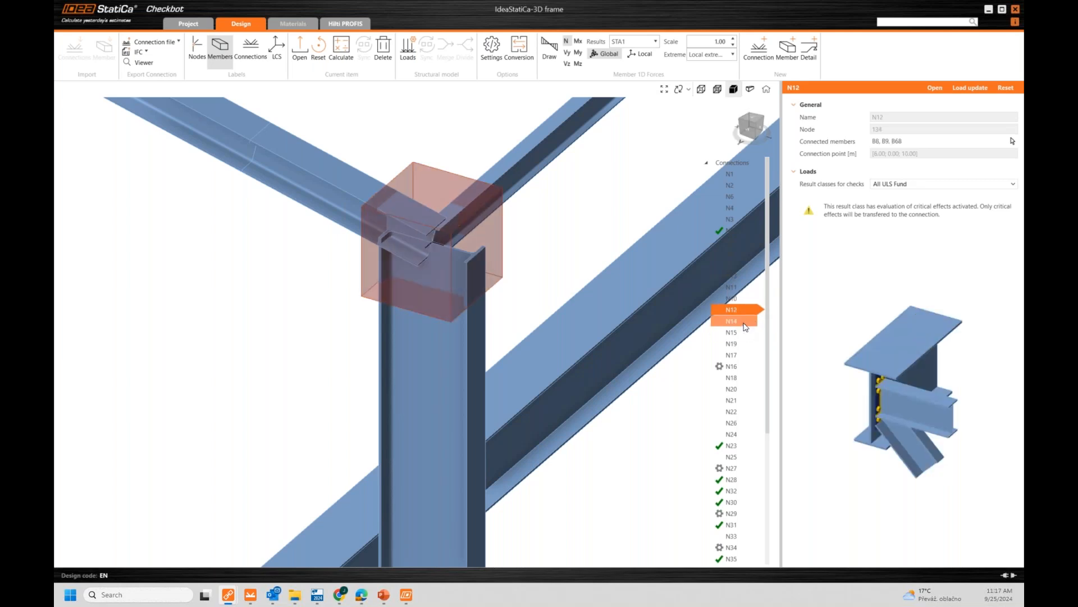
{"action": "left_click", "coordinate": [745, 322]}
{"action": "left_click", "coordinate": [745, 333]}
{"action": "left_click", "coordinate": [745, 344]}
{"action": "left_click", "coordinate": [745, 355]}
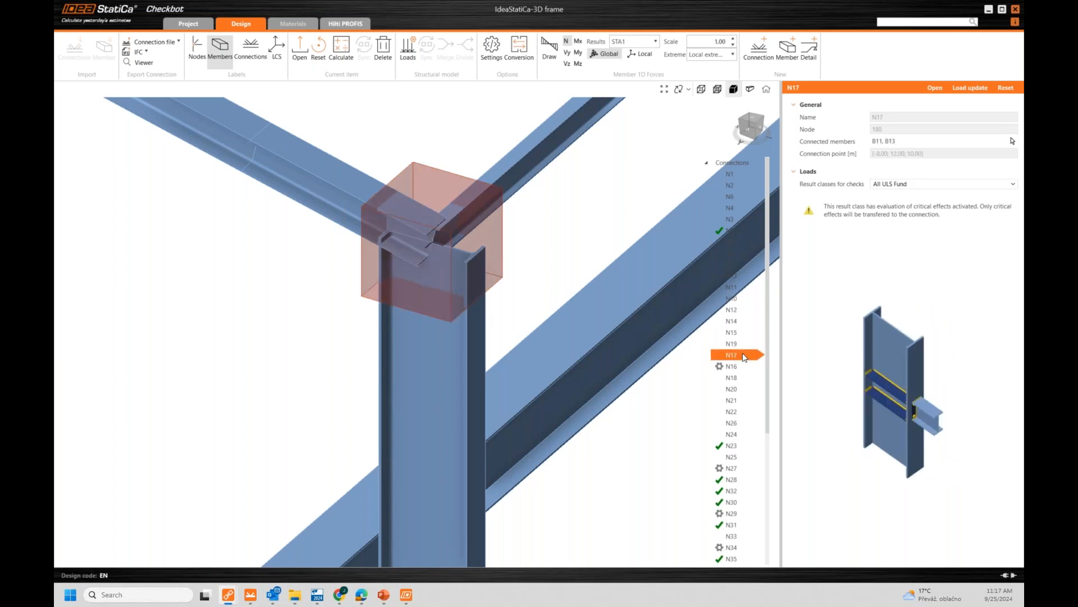
{"action": "left_click", "coordinate": [743, 343]}
Step: Examine the frame corner around N10 in the 3D model
{"action": "middle_click_drag", "start_coordinate": [663, 334], "coordinate": [511, 294]}
{"action": "scroll", "coordinate": [641, 323], "scroll_direction": "down", "scroll_amount": 2}
{"action": "scroll", "coordinate": [585, 324], "scroll_direction": "down", "scroll_amount": 1}
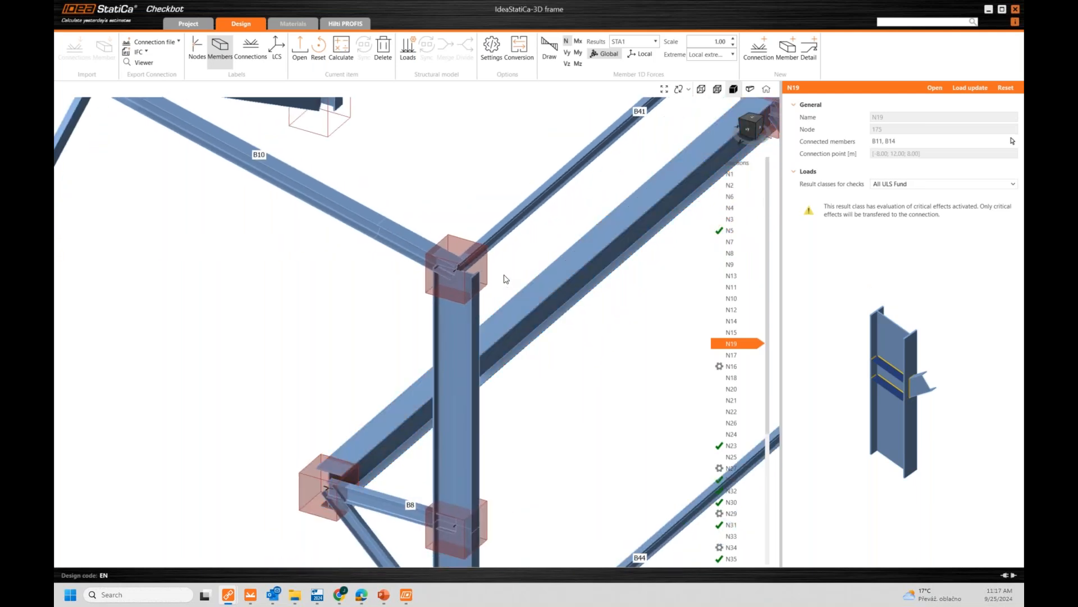
{"action": "middle_click_drag", "start_coordinate": [507, 282], "coordinate": [492, 276]}
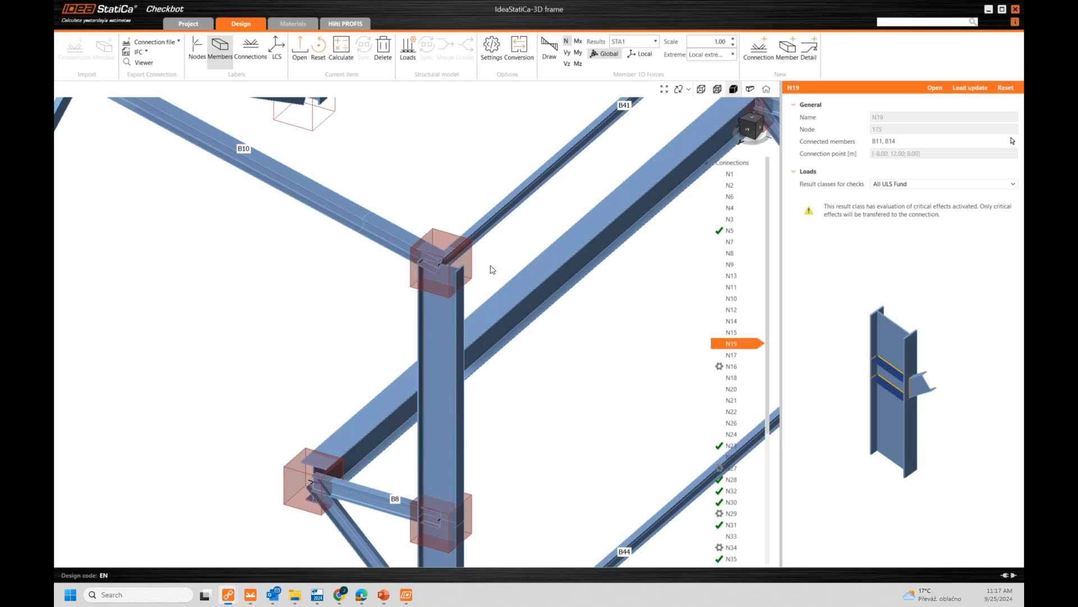
{"action": "middle_click_drag", "start_coordinate": [490, 269], "coordinate": [487, 275]}
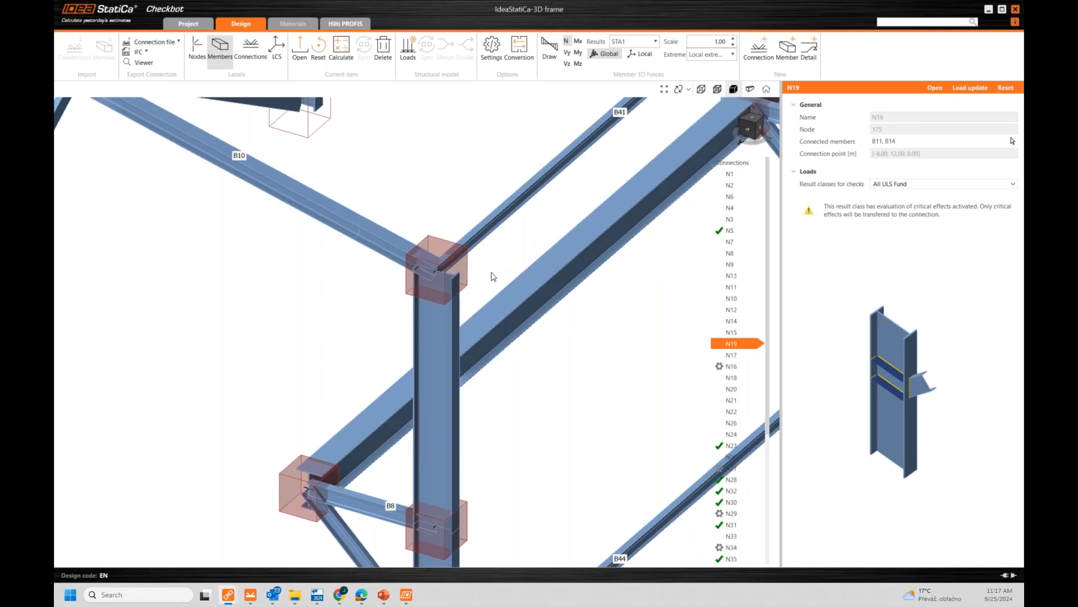
{"action": "scroll", "coordinate": [484, 284], "scroll_direction": "up", "scroll_amount": 3}
{"action": "scroll", "coordinate": [488, 293], "scroll_direction": "up", "scroll_amount": 2}
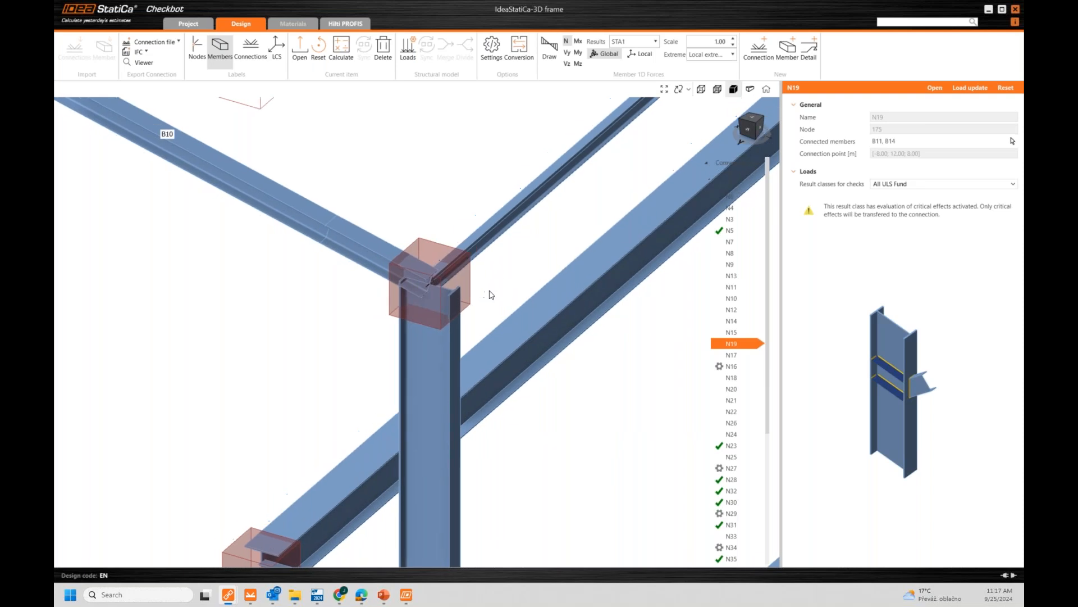
{"action": "scroll", "coordinate": [480, 286], "scroll_direction": "down", "scroll_amount": 3}
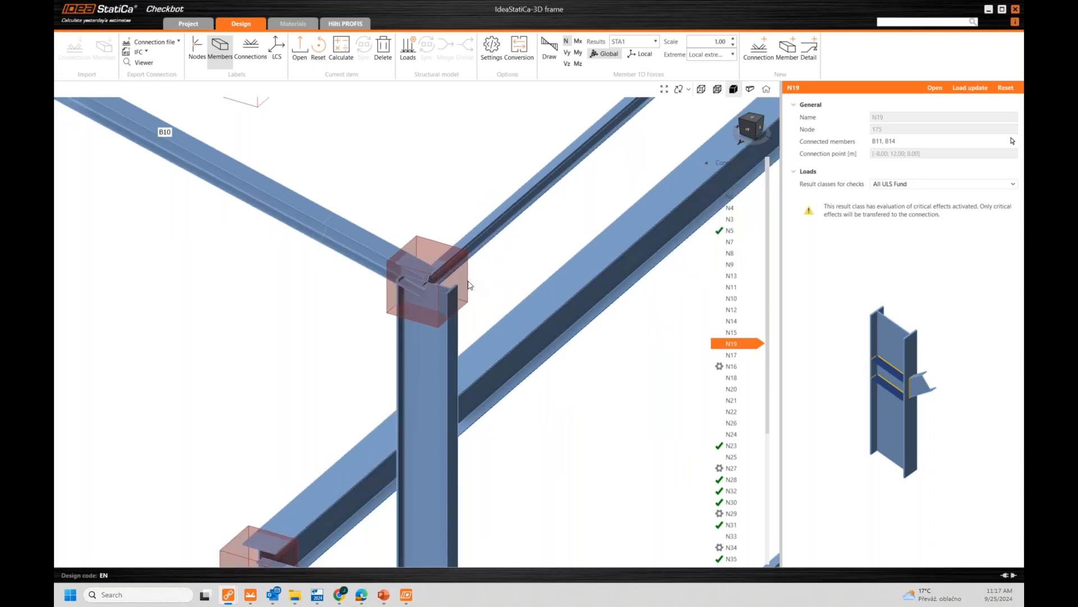
Step: Select the five connections N10, N12, N11, N13 and N9 around column B6 together
{"action": "left_click", "coordinate": [464, 283]}
{"action": "scroll", "coordinate": [480, 297], "scroll_direction": "down", "scroll_amount": 2}
{"action": "scroll", "coordinate": [481, 298], "scroll_direction": "down", "scroll_amount": 3}
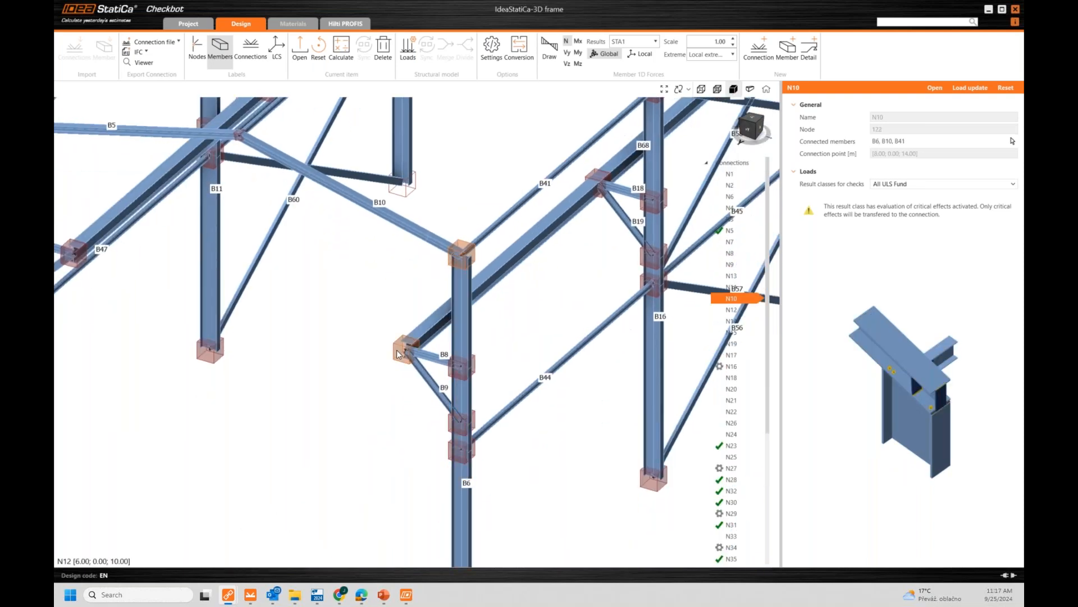
{"action": "left_click", "coordinate": [473, 364], "text": "ctrl"}
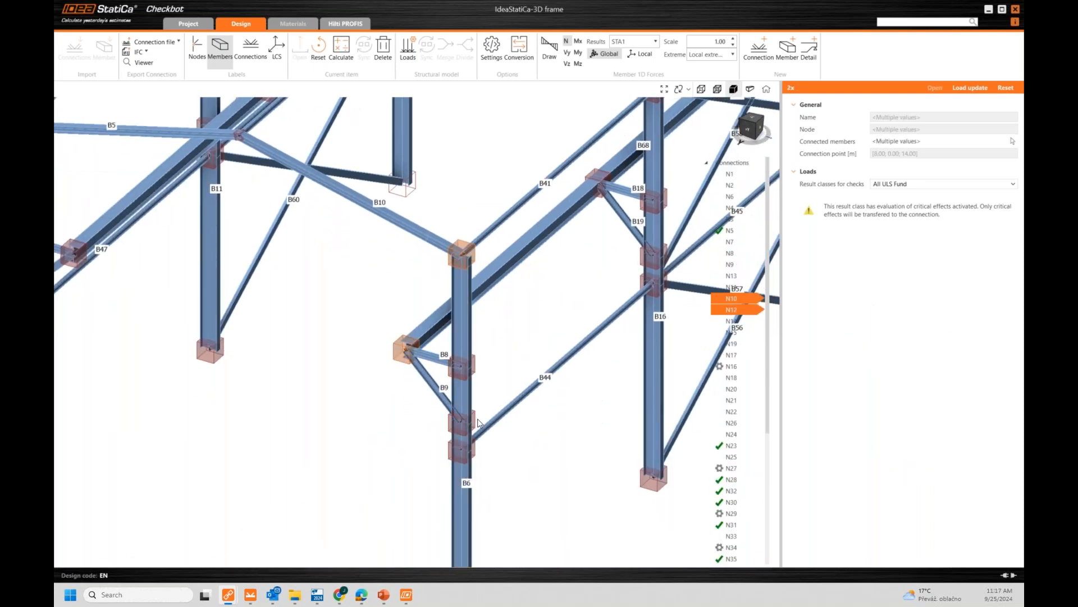
{"action": "left_click", "coordinate": [474, 380], "text": "ctrl"}
{"action": "left_click", "coordinate": [474, 452], "text": "ctrl"}
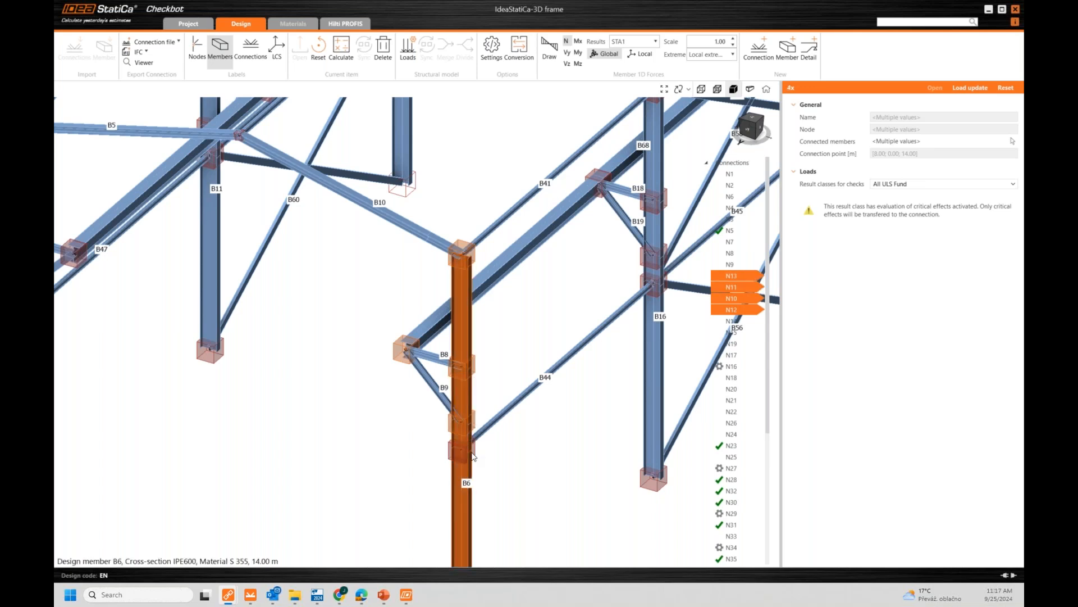
{"action": "left_click", "coordinate": [475, 455], "text": "ctrl"}
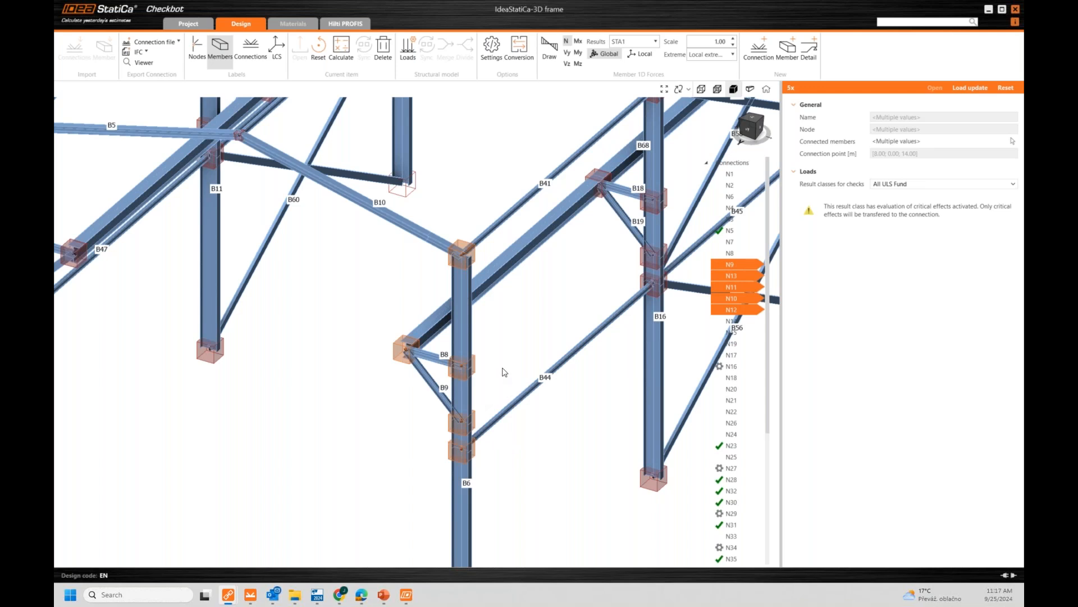
Step: Switch to the IDEA StatiCa Viewer in Chrome and bring up the project showing connection N10
{"action": "scroll", "coordinate": [505, 372], "scroll_direction": "up", "scroll_amount": 3}
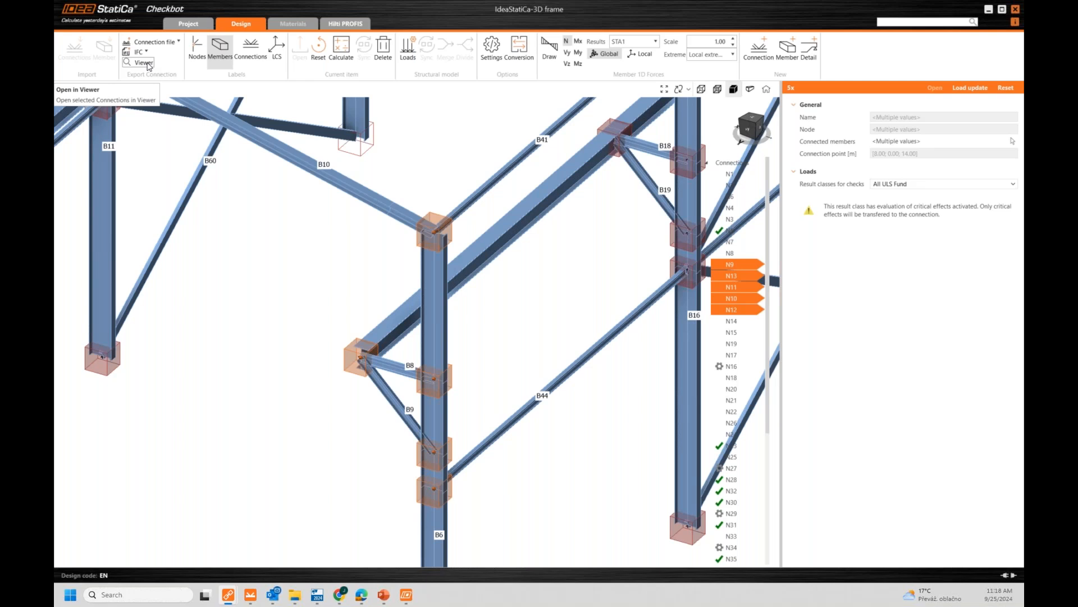
{"action": "mouse_move", "coordinate": [343, 590]}
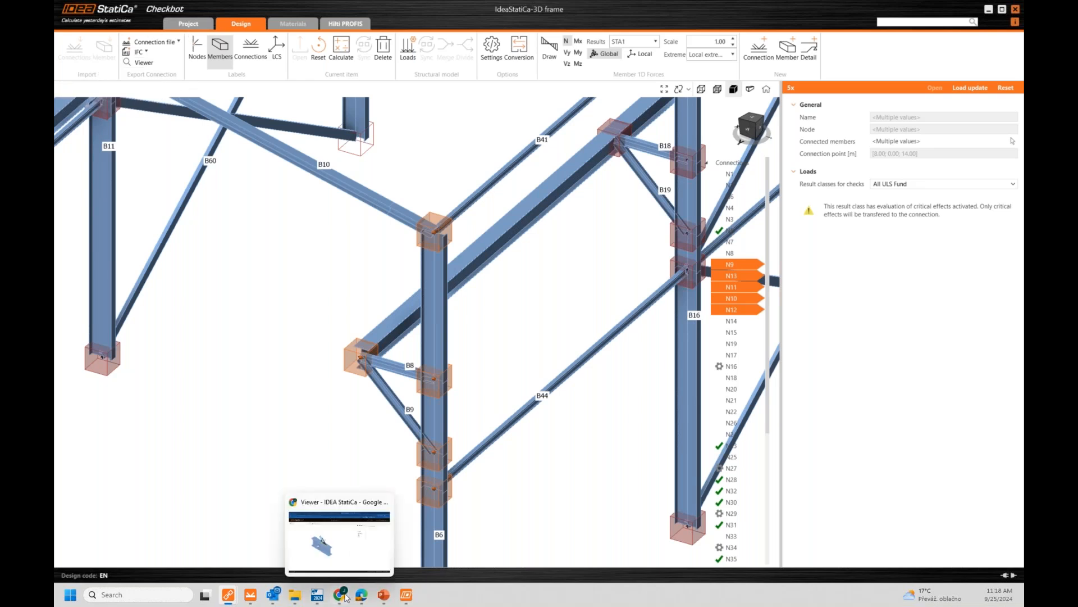
{"action": "left_click", "coordinate": [352, 559]}
{"action": "left_click", "coordinate": [719, 11]}
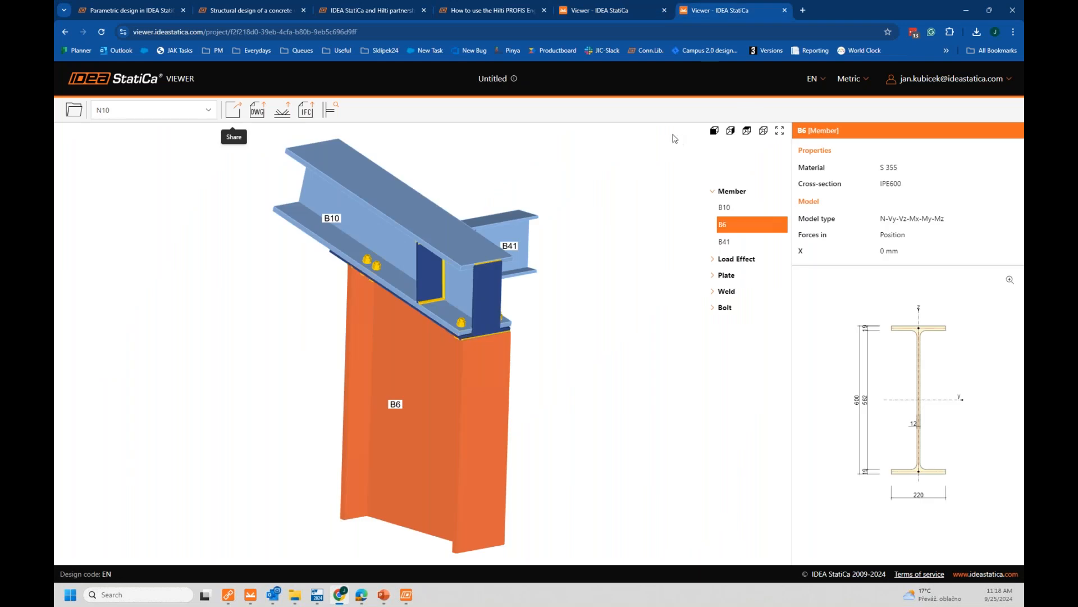
Step: Display connection N11 of the project and examine its column stiffeners in 3D
{"action": "middle_click_drag", "start_coordinate": [509, 336], "coordinate": [491, 334]}
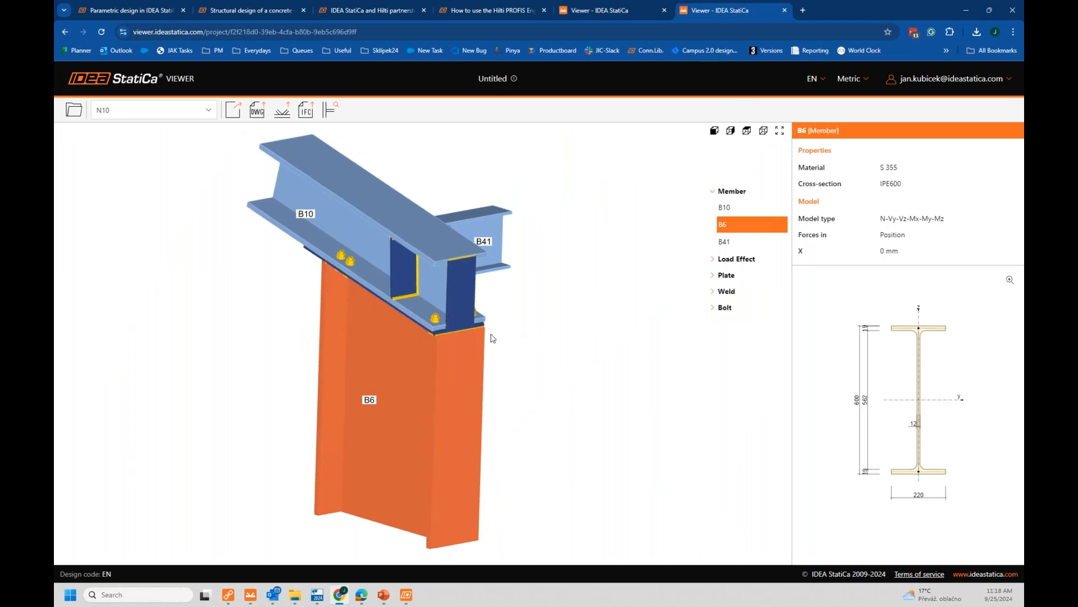
{"action": "left_click", "coordinate": [208, 110]}
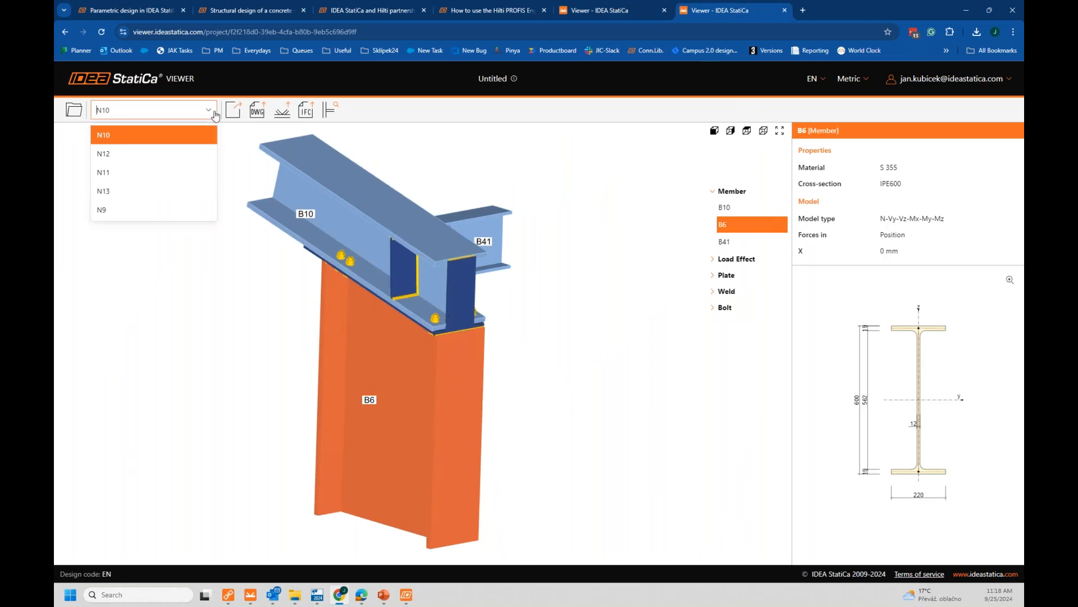
{"action": "left_click_drag", "start_coordinate": [380, 311], "coordinate": [489, 315]}
{"action": "left_click", "coordinate": [128, 170]}
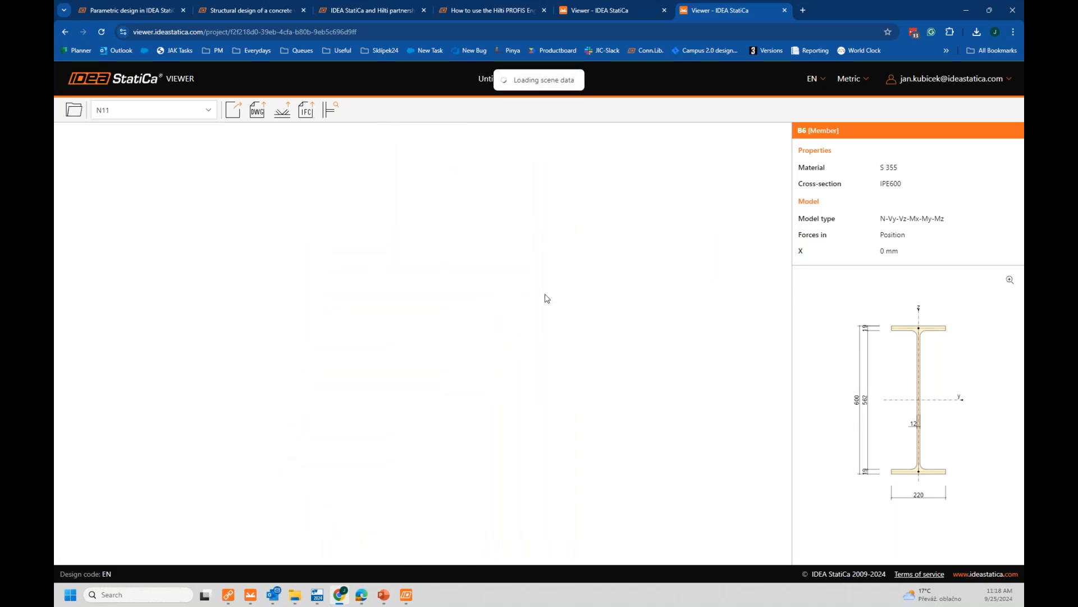
{"action": "left_click_drag", "start_coordinate": [453, 325], "coordinate": [478, 359]}
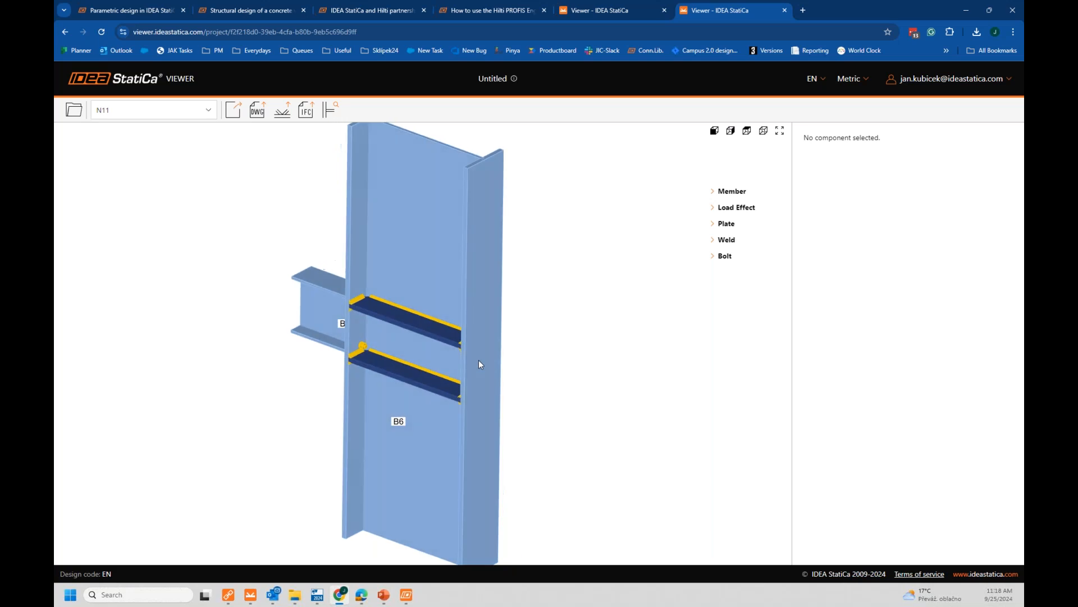
Step: Review the load effects STA1(1) and WIATR2(2) of connection N11, and share the project
{"action": "left_click", "coordinate": [736, 208]}
{"action": "left_click", "coordinate": [748, 225]}
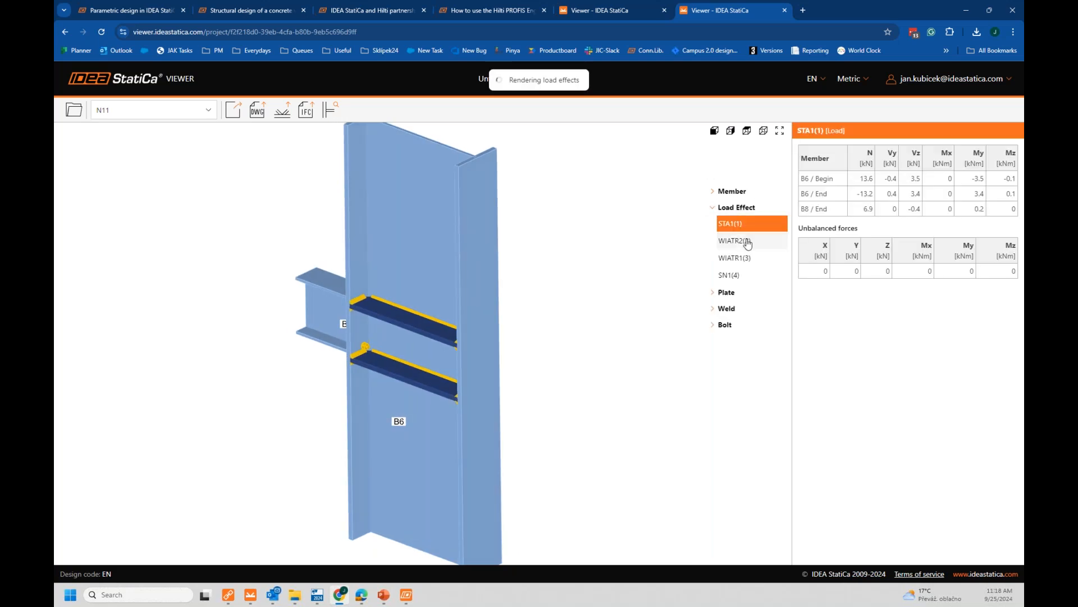
{"action": "left_click", "coordinate": [748, 242]}
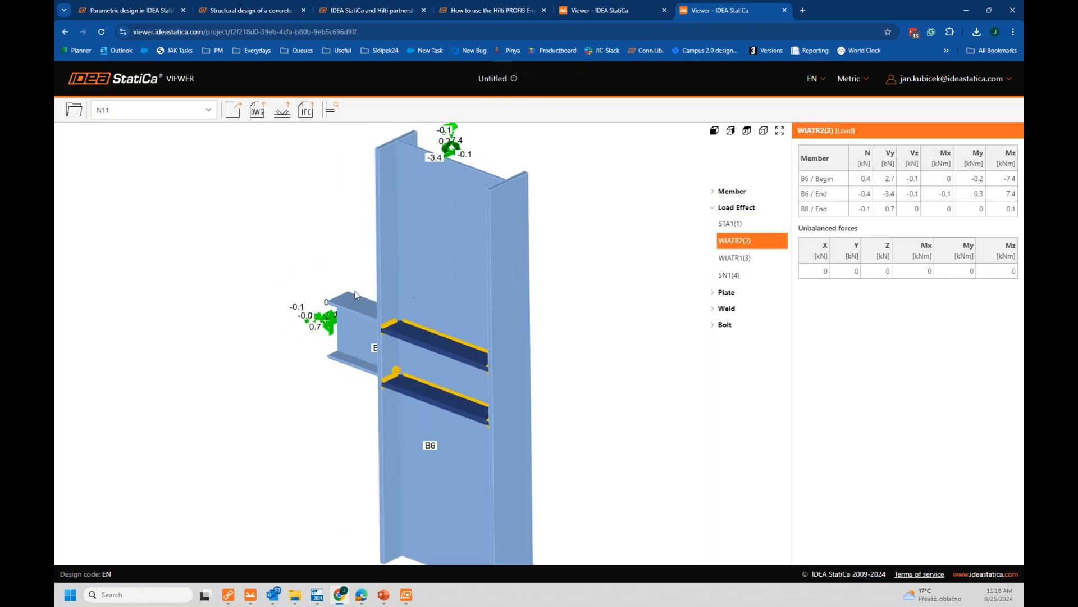
{"action": "scroll", "coordinate": [483, 219], "scroll_direction": "down", "scroll_amount": 4}
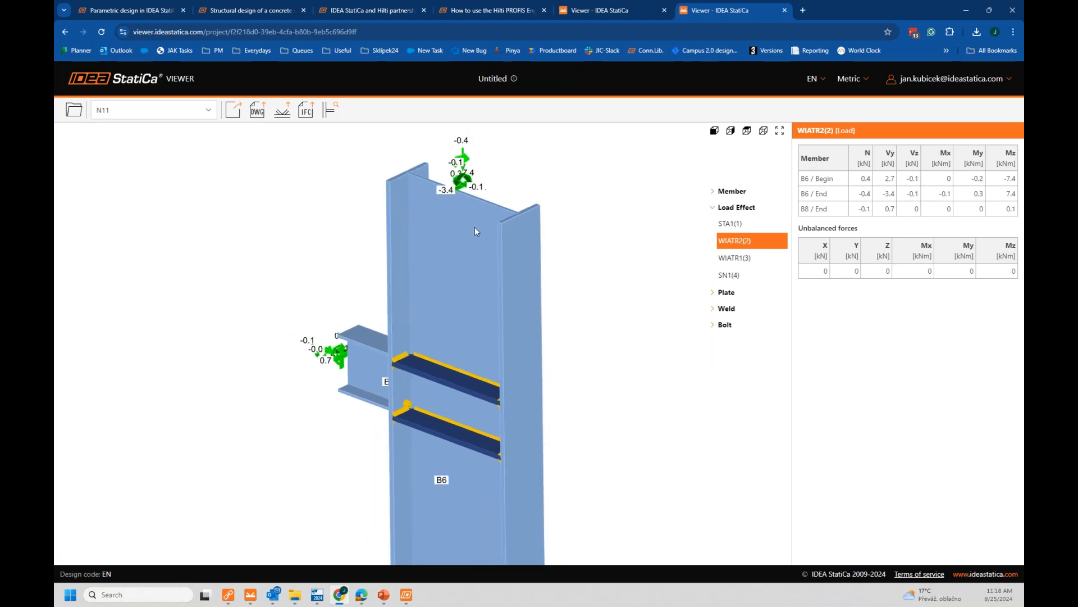
{"action": "left_click", "coordinate": [230, 117]}
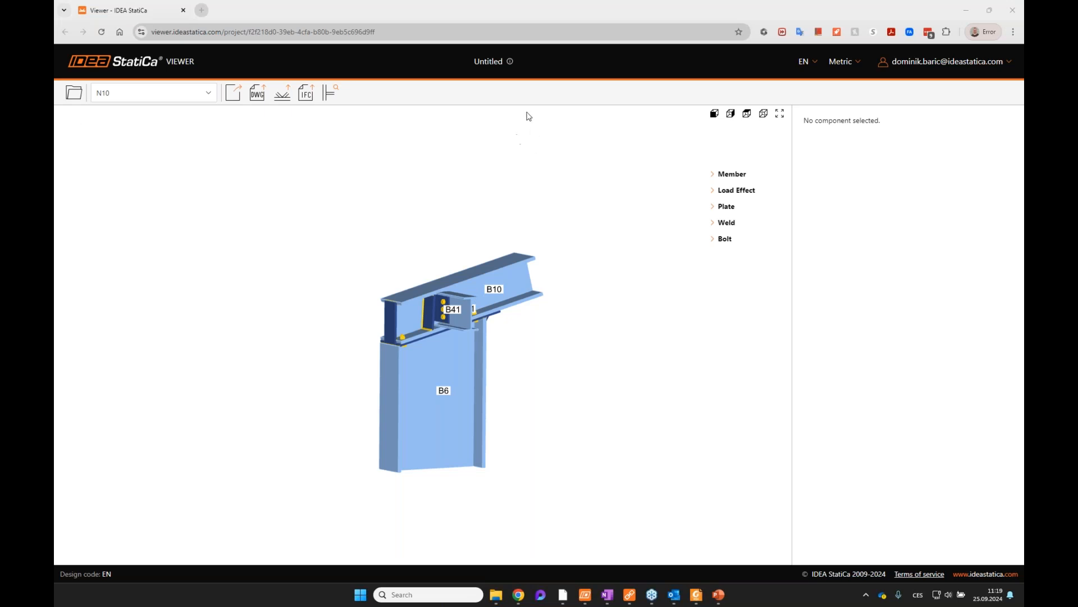
Step: Look at connection N10 from another side and switch the displayed connection to N12
{"action": "left_click_drag", "start_coordinate": [502, 251], "coordinate": [414, 182]}
{"action": "left_click", "coordinate": [163, 97]}
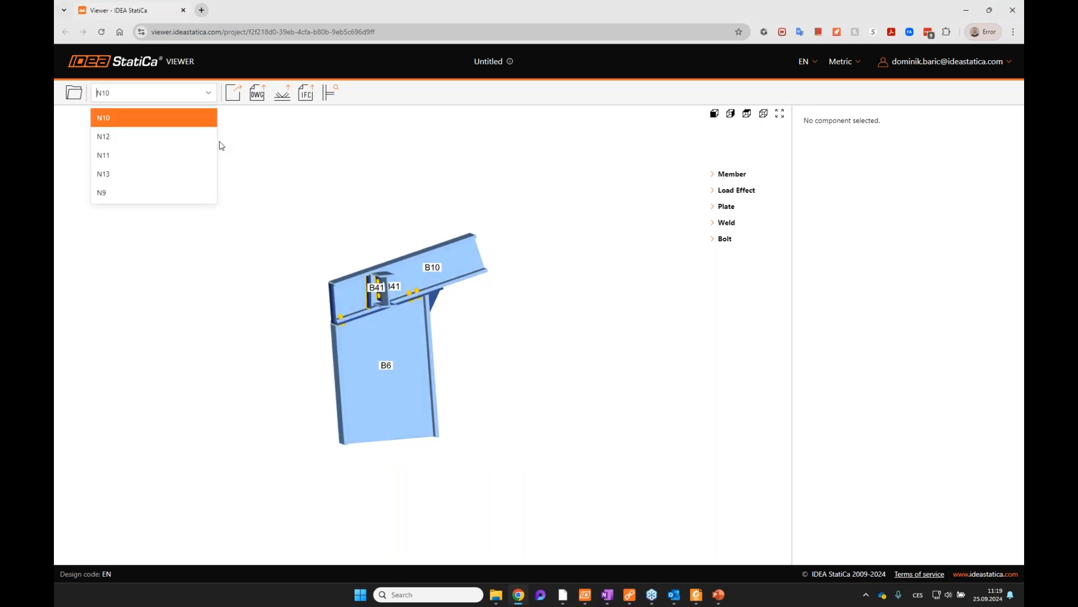
{"action": "left_click", "coordinate": [174, 140]}
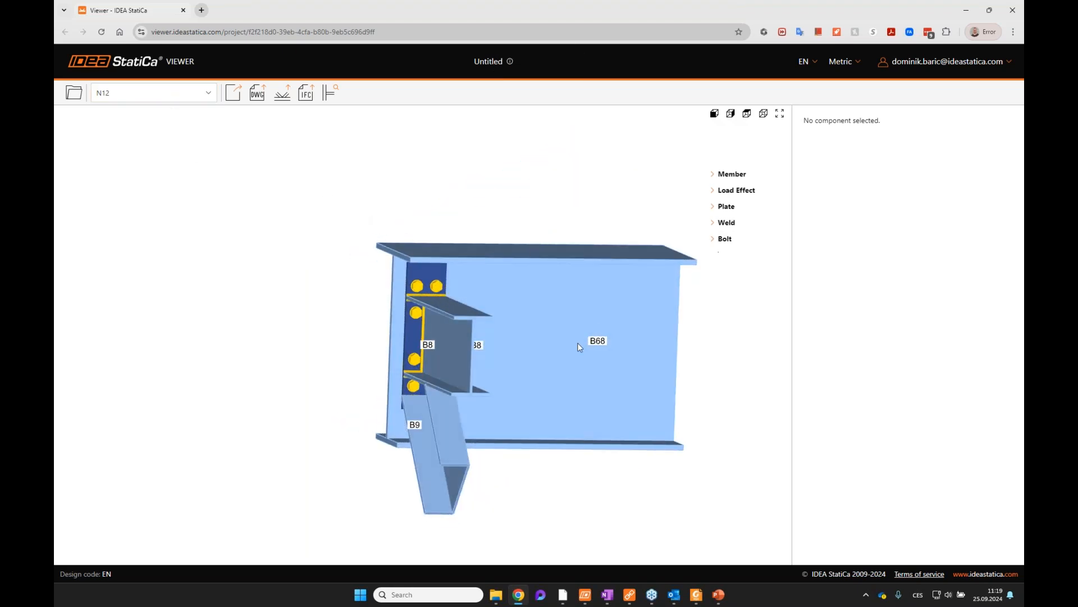
Step: Inspect the properties of member B68 and weld 10 in connection N12
{"action": "left_click", "coordinate": [575, 294]}
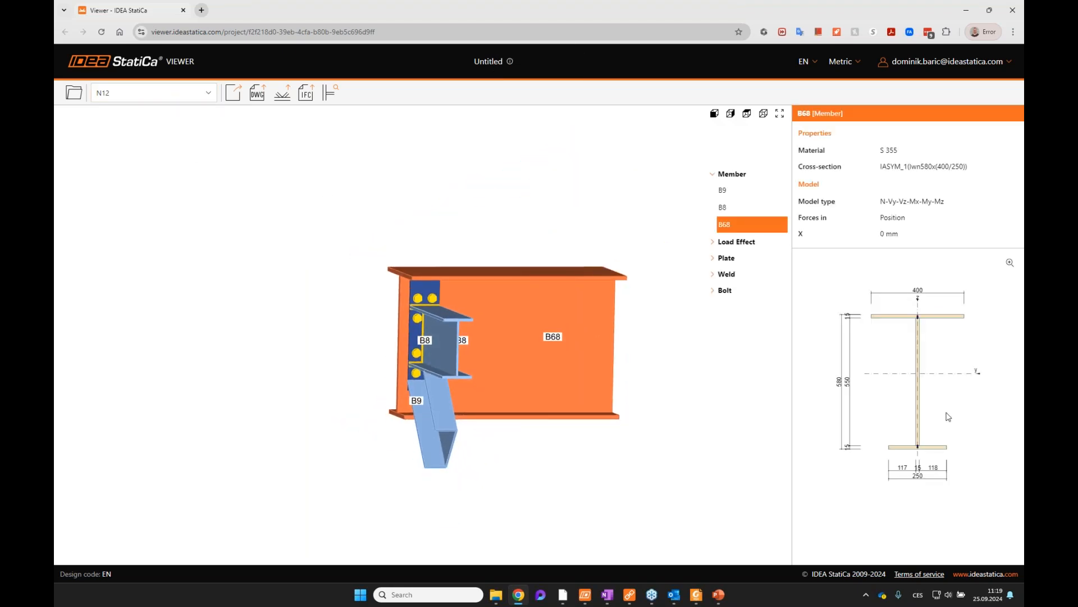
{"action": "left_click", "coordinate": [723, 275]}
{"action": "left_click", "coordinate": [720, 325]}
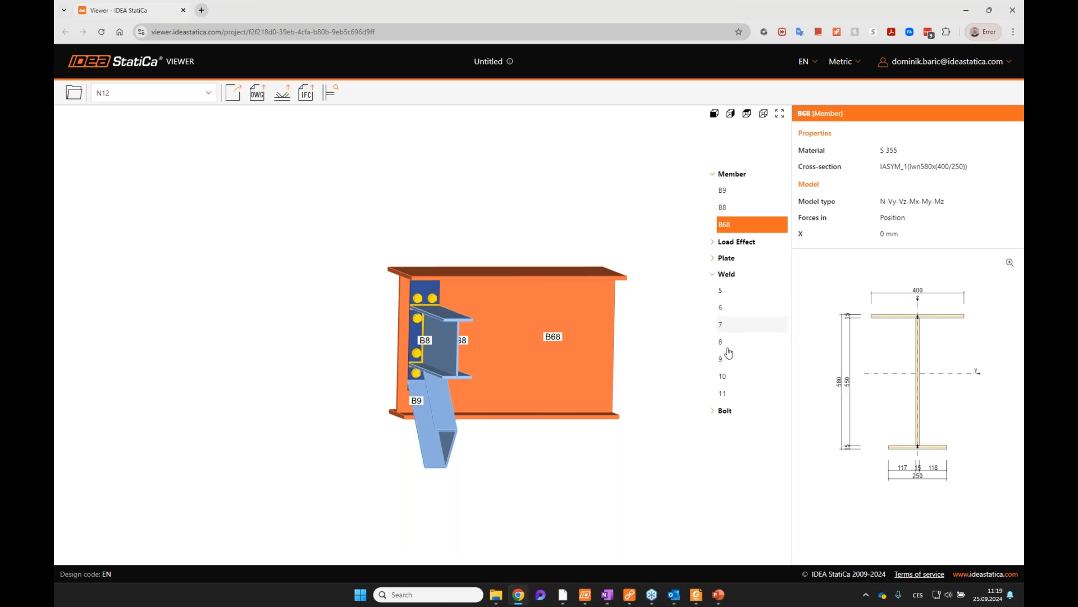
{"action": "left_click", "coordinate": [736, 384]}
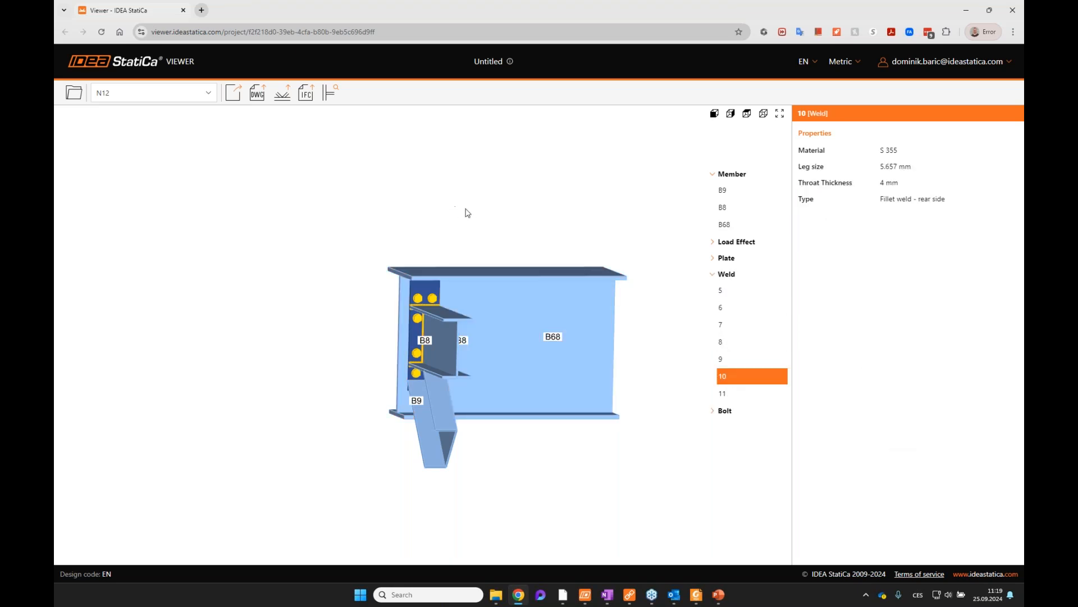
{"action": "left_click_drag", "start_coordinate": [513, 240], "coordinate": [379, 273]}
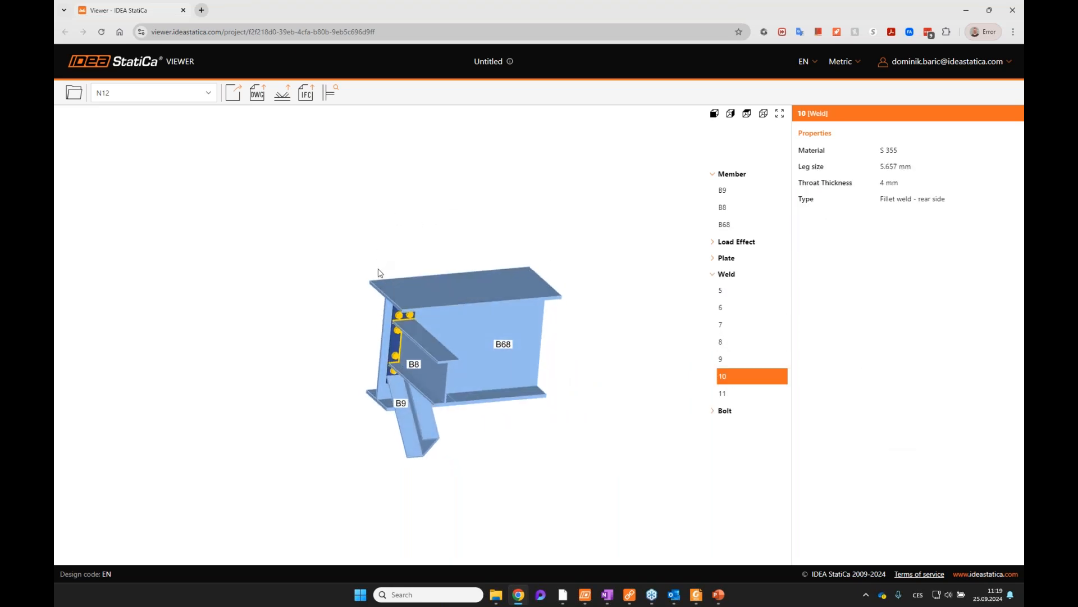
Step: Display connection N13 and examine its welded brace and column stiffeners from several sides
{"action": "left_click", "coordinate": [141, 93]}
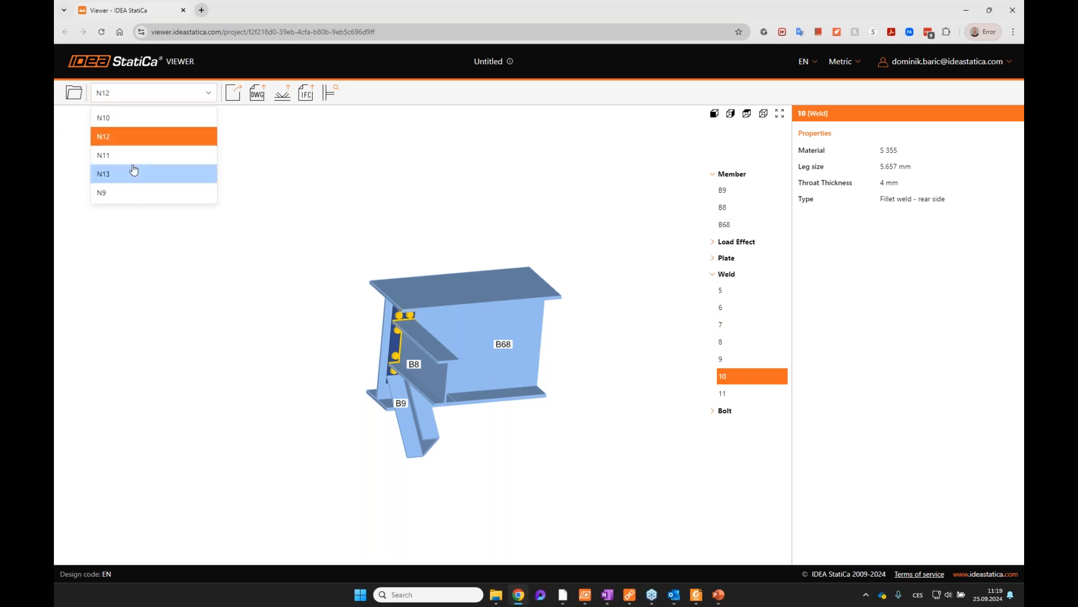
{"action": "left_click", "coordinate": [136, 170]}
{"action": "left_click_drag", "start_coordinate": [472, 428], "coordinate": [252, 381]}
{"action": "left_click_drag", "start_coordinate": [202, 368], "coordinate": [305, 344]}
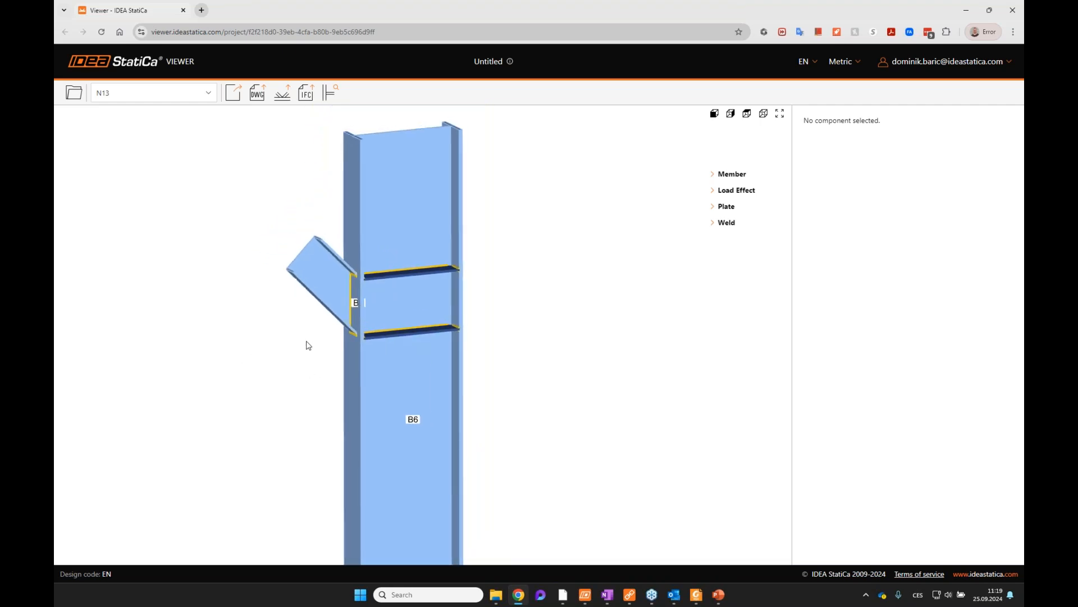
Step: Search the Connection Library for designs matching connection N13 and browse the proposals
{"action": "left_click", "coordinate": [334, 99]}
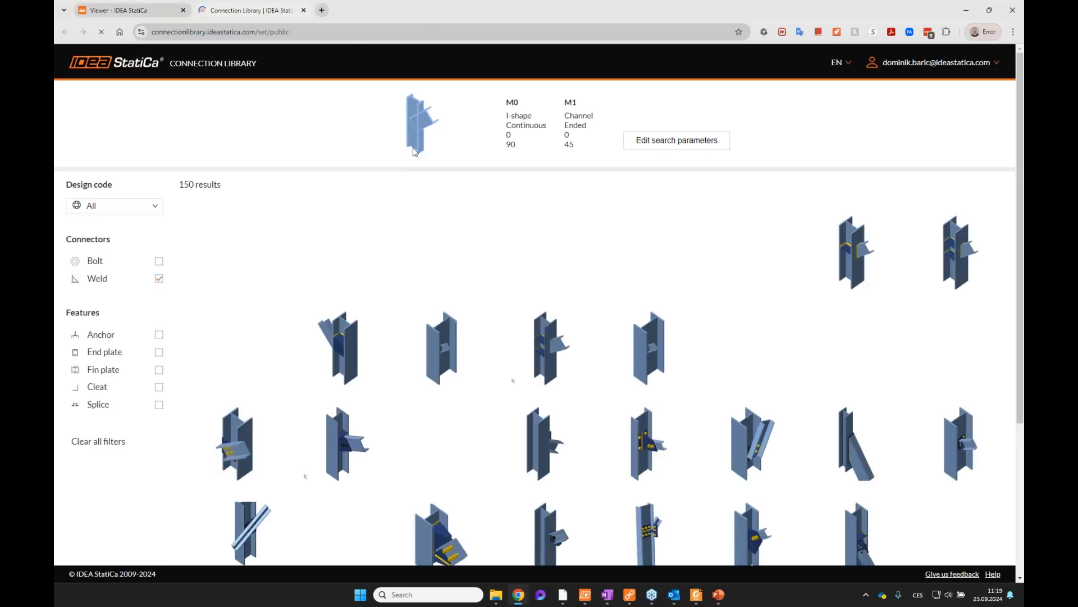
{"action": "scroll", "coordinate": [522, 231], "scroll_direction": "down", "scroll_amount": 3}
{"action": "scroll", "coordinate": [540, 220], "scroll_direction": "up", "scroll_amount": 3}
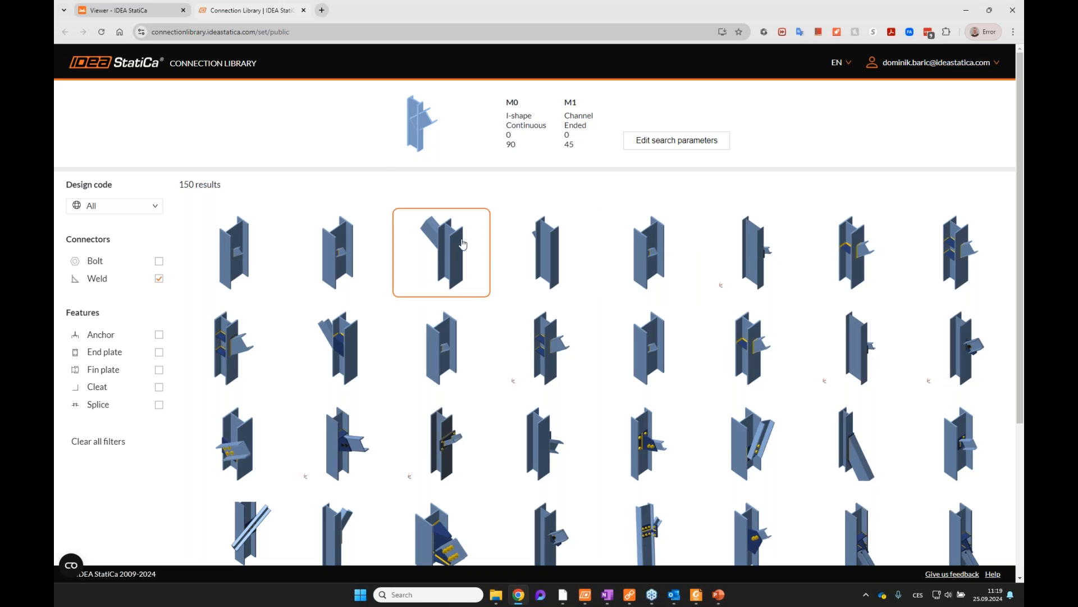
{"action": "scroll", "coordinate": [506, 289], "scroll_direction": "down", "scroll_amount": 3}
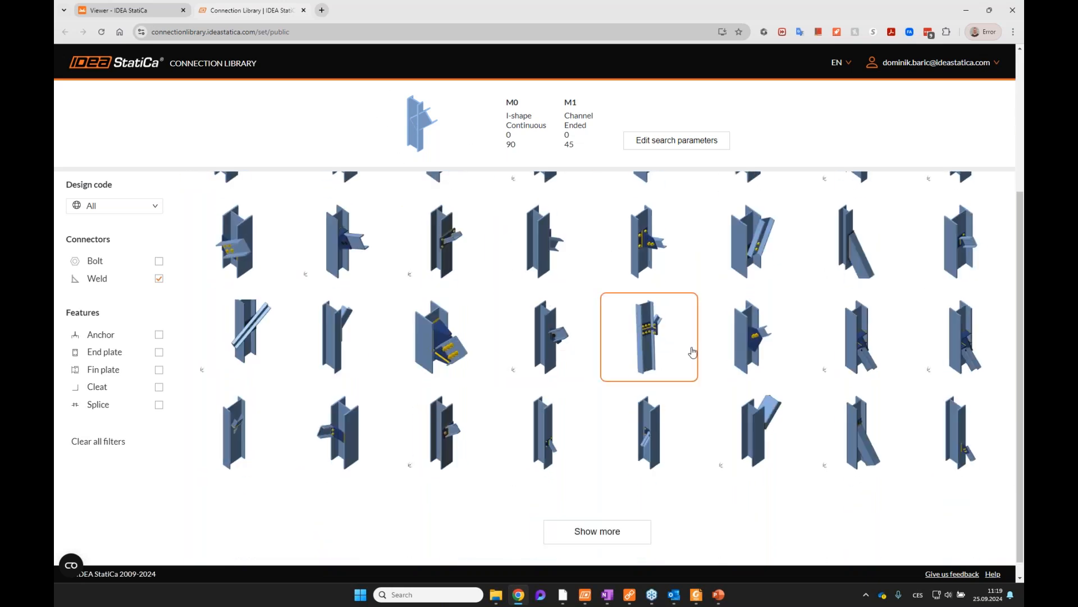
{"action": "scroll", "coordinate": [718, 343], "scroll_direction": "down", "scroll_amount": 1}
{"action": "scroll", "coordinate": [373, 416], "scroll_direction": "up", "scroll_amount": 2}
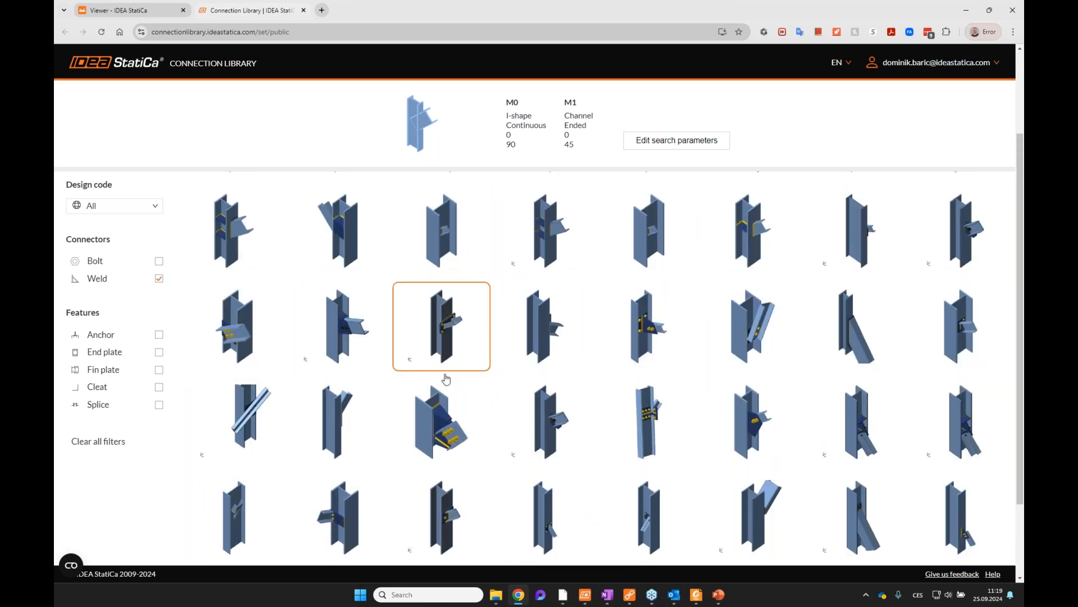
Step: Pick the welded and bolted gusset plate design from the library proposals and open it in the Viewer
{"action": "left_click", "coordinate": [637, 326]}
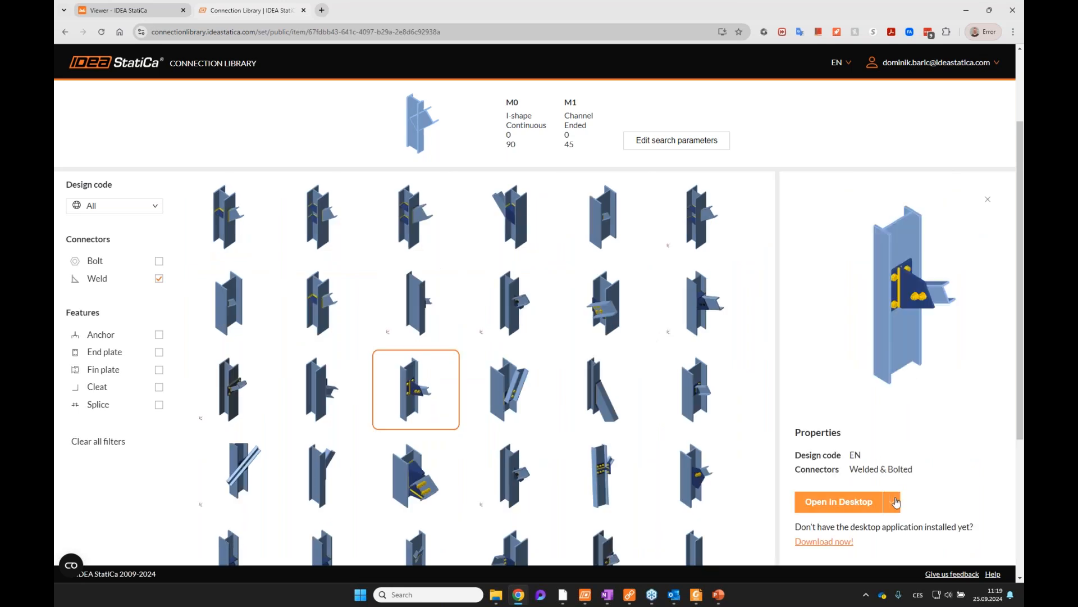
{"action": "scroll", "coordinate": [899, 467], "scroll_direction": "down", "scroll_amount": 1}
{"action": "scroll", "coordinate": [900, 468], "scroll_direction": "down", "scroll_amount": 1}
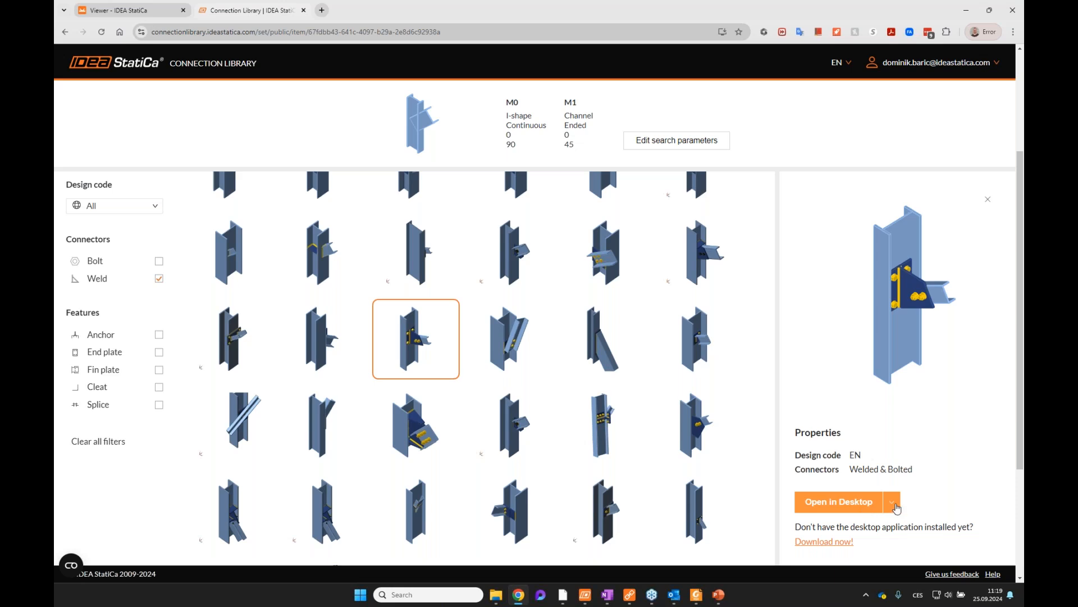
{"action": "left_click", "coordinate": [896, 507]}
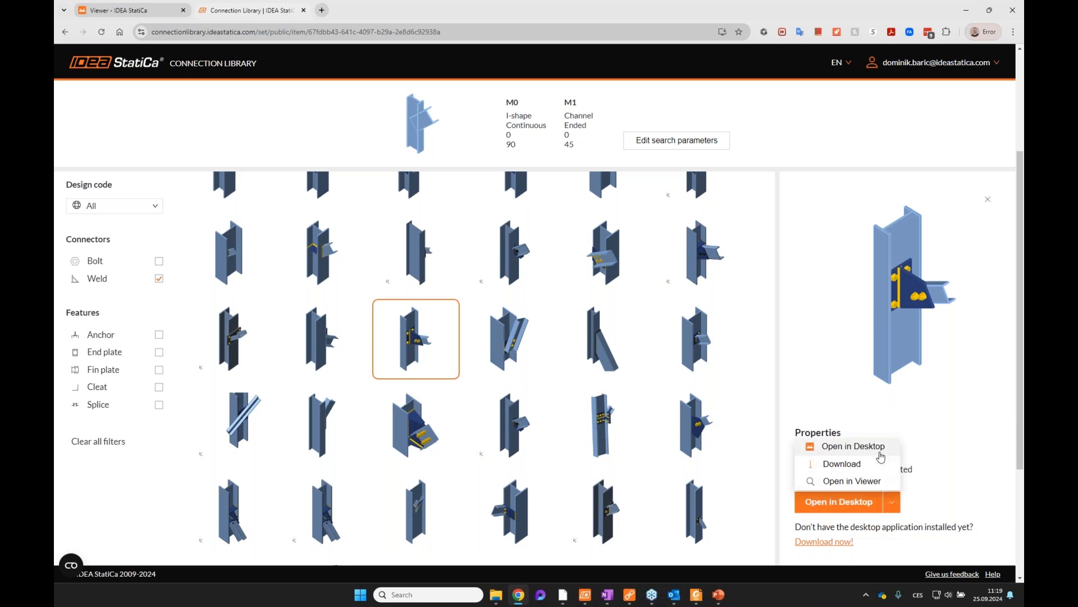
{"action": "left_click", "coordinate": [875, 483]}
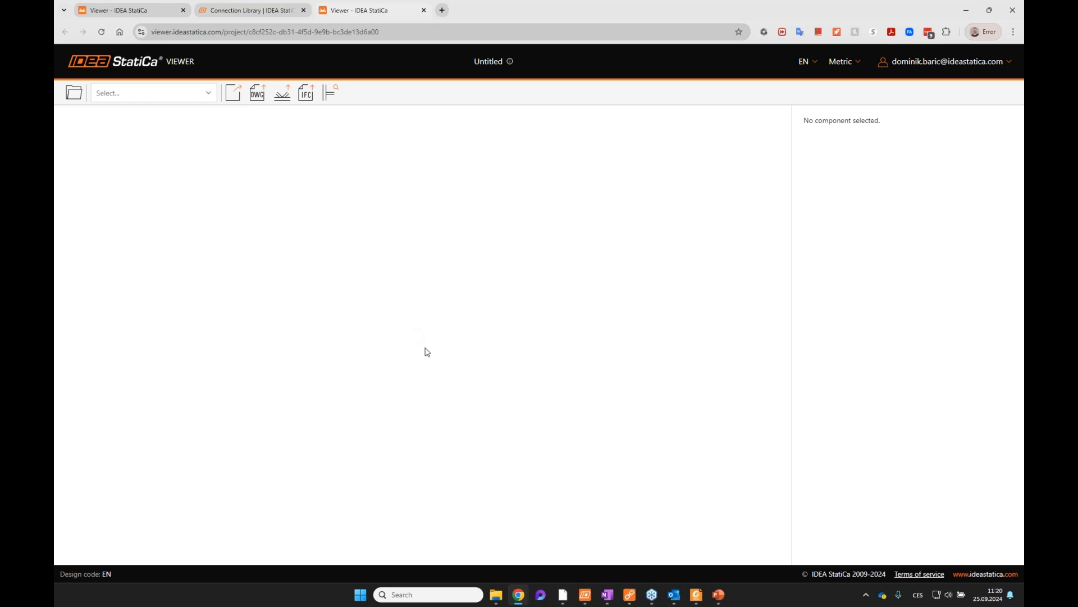
{"action": "left_click_drag", "start_coordinate": [368, 324], "coordinate": [402, 277]}
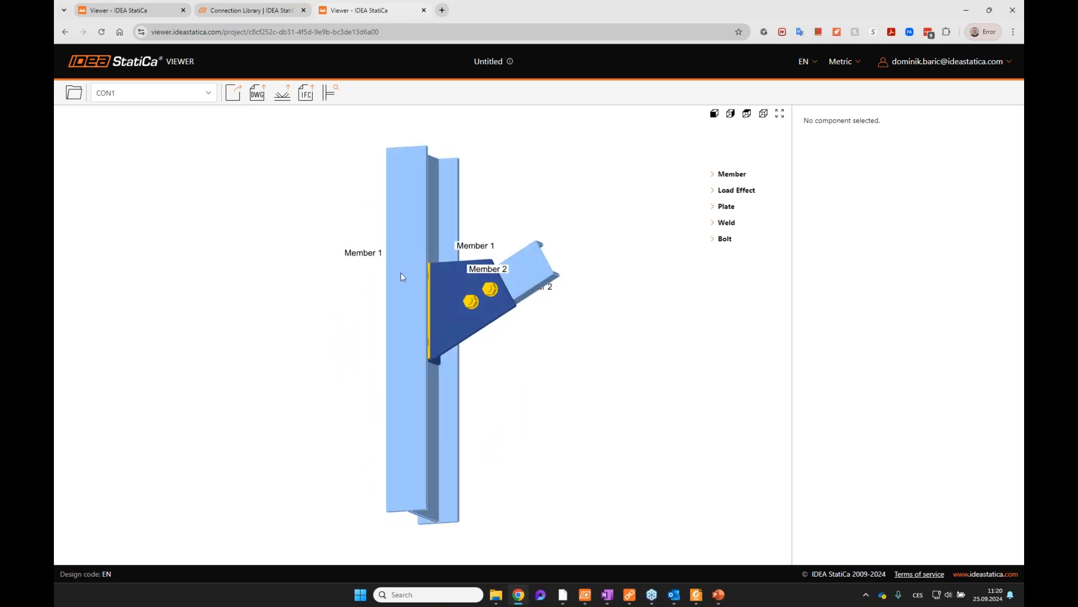
Step: Share the CON1 project and examine its gusset plate and bolts from different angles
{"action": "left_click", "coordinate": [231, 96]}
{"action": "left_click_drag", "start_coordinate": [359, 312], "coordinate": [337, 247]}
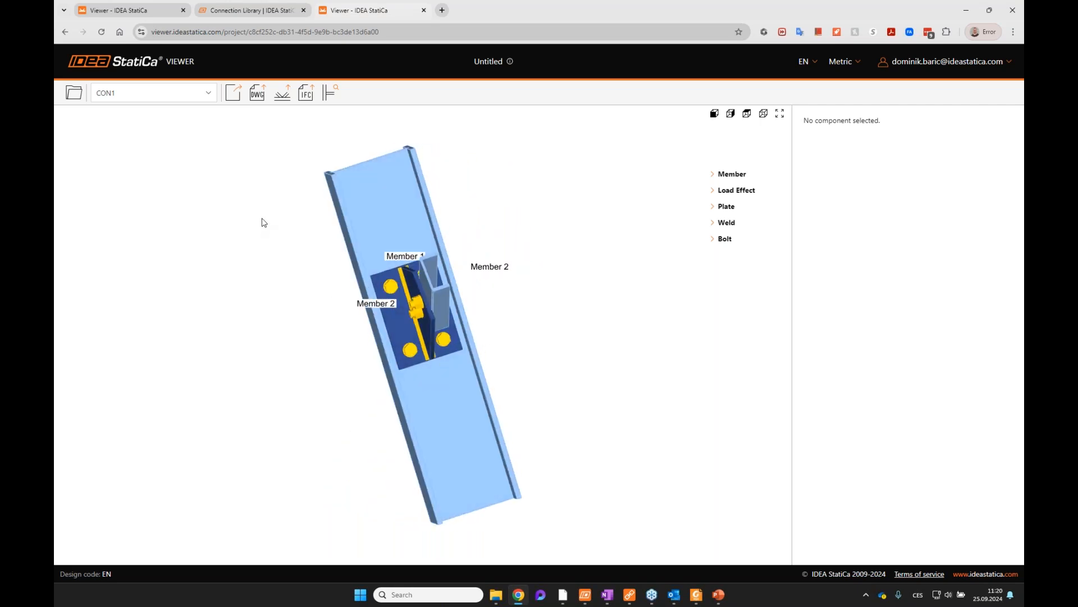
{"action": "left_click_drag", "start_coordinate": [403, 220], "coordinate": [436, 204]}
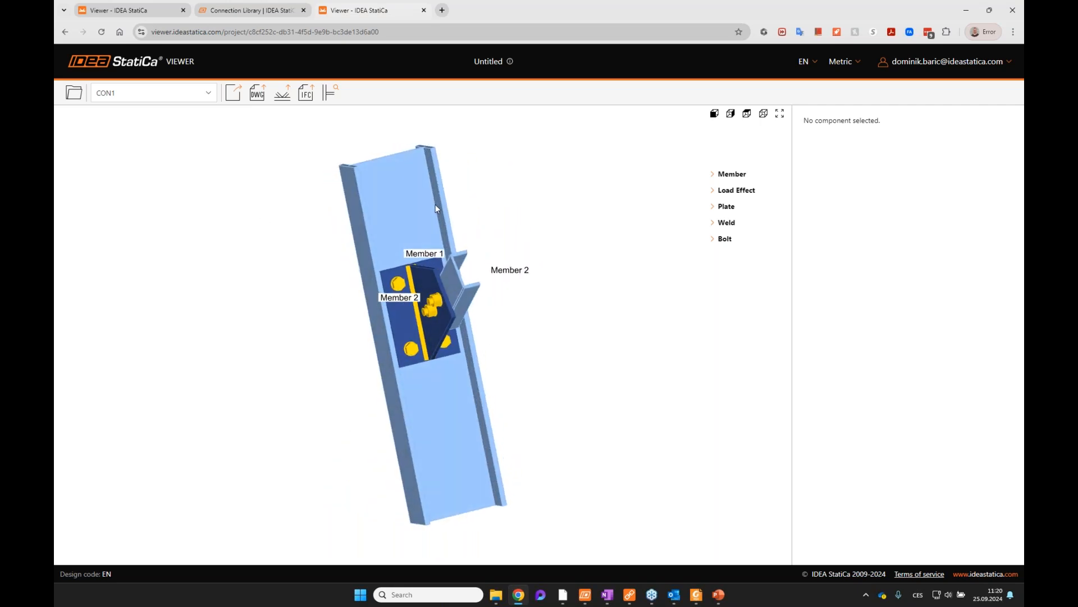
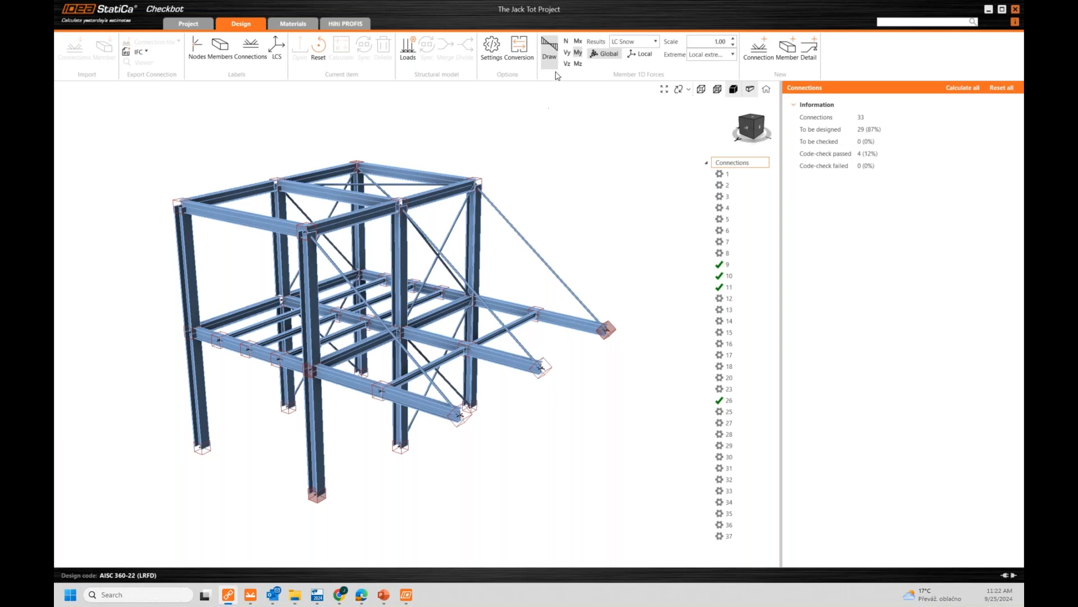
Step: Review the imported load cases and the combinations ULS 1, ULS 2 and ULS 3 in the load configurator, leaving without saving
{"action": "left_click", "coordinate": [408, 50]}
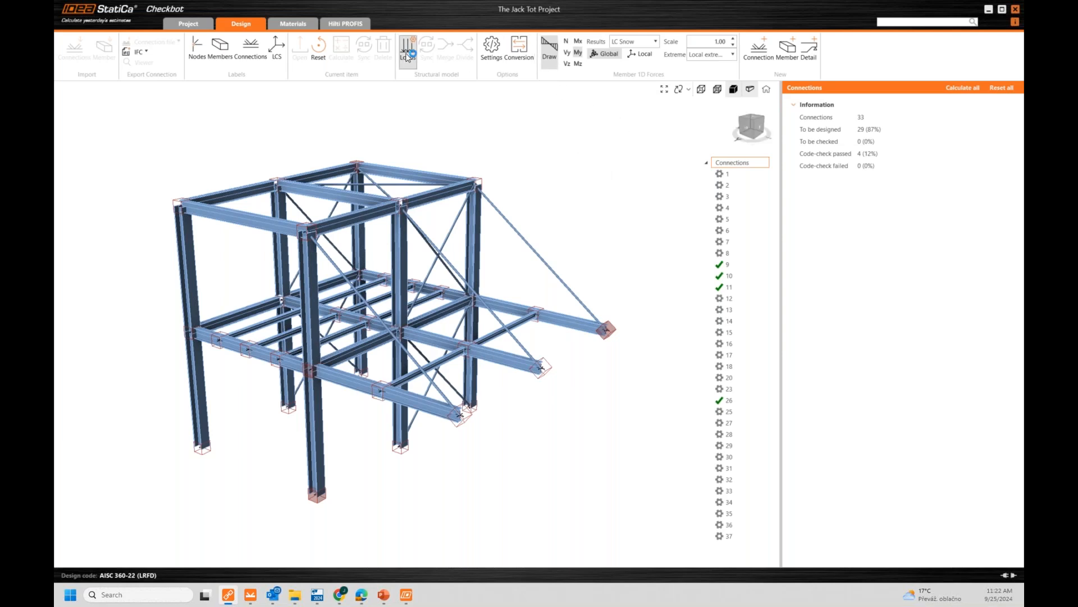
{"action": "scroll", "coordinate": [222, 164], "scroll_direction": "down", "scroll_amount": 1}
{"action": "scroll", "coordinate": [219, 163], "scroll_direction": "up", "scroll_amount": 1}
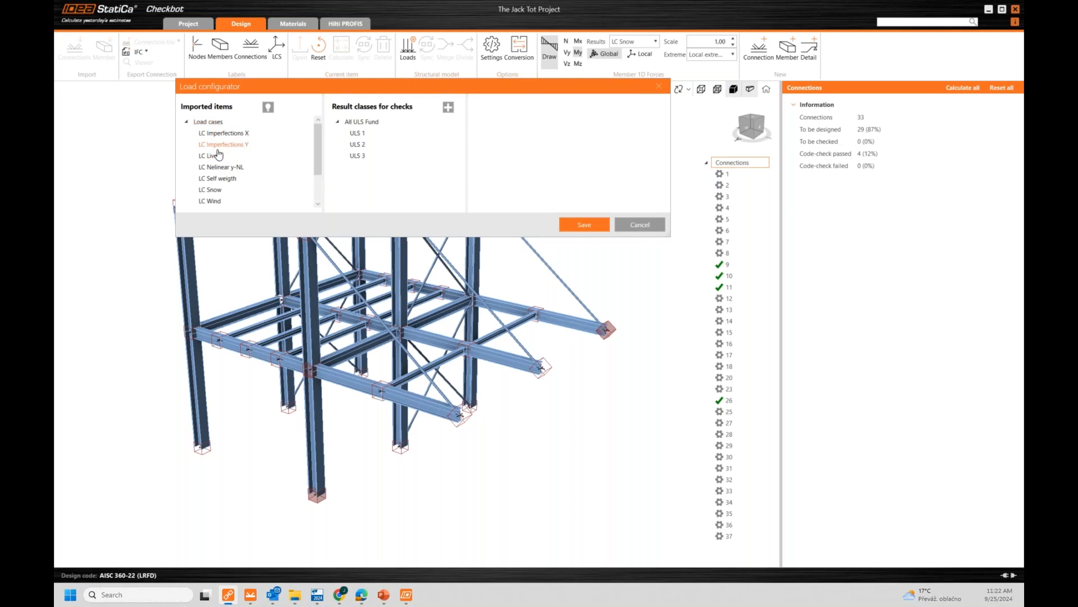
{"action": "left_click", "coordinate": [362, 135]}
{"action": "left_click", "coordinate": [359, 144]}
{"action": "left_click", "coordinate": [360, 157]}
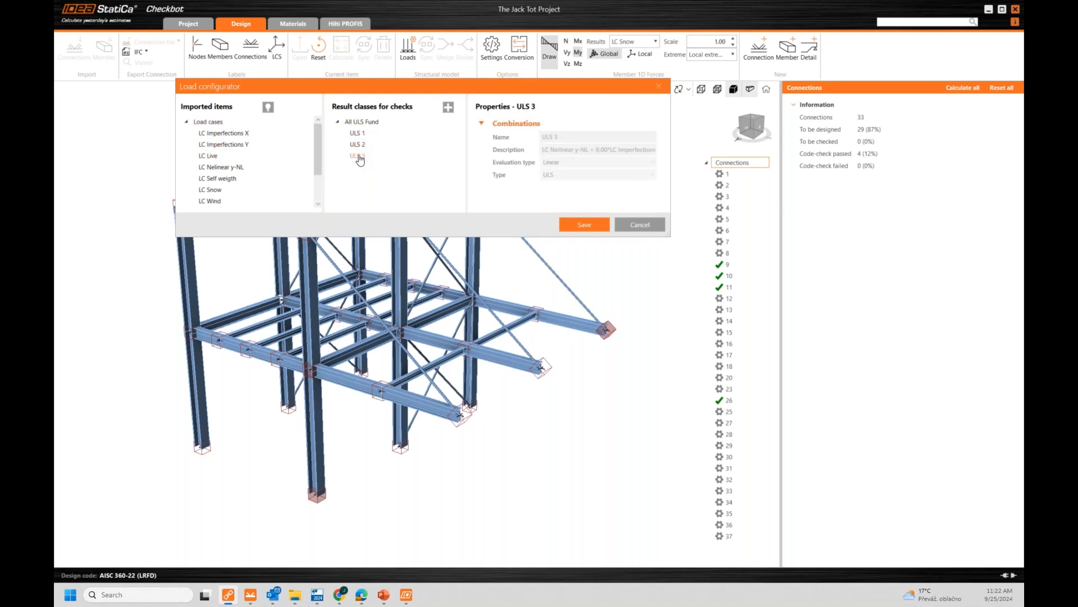
{"action": "left_click", "coordinate": [640, 225]}
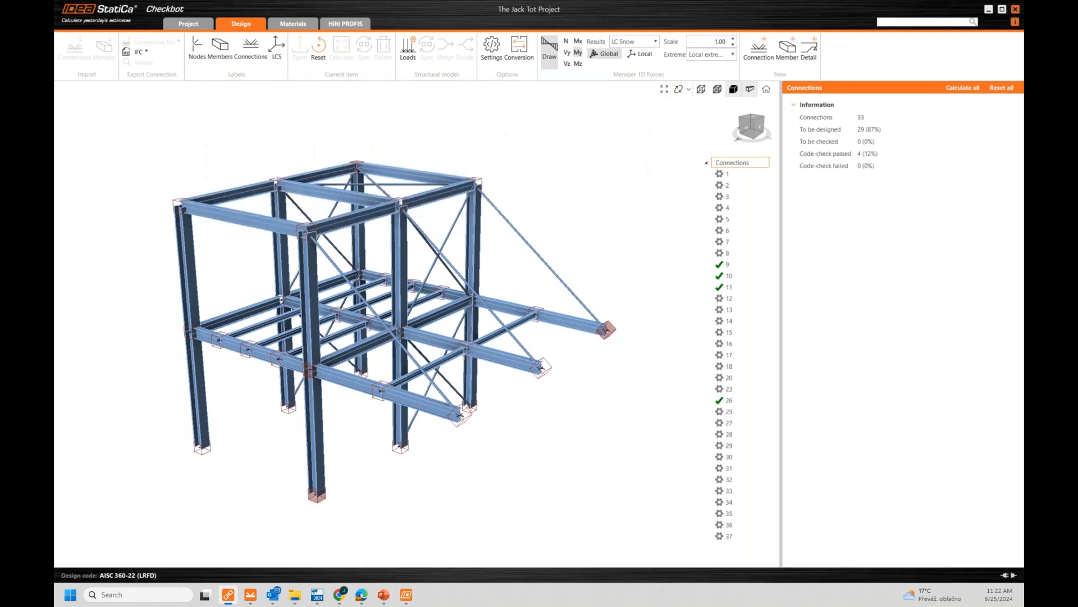
Step: Review the LC Snow force diagrams at connections 2, 5 and 16 in wireframe display, showing axial force N for connection 16
{"action": "left_click", "coordinate": [733, 187]}
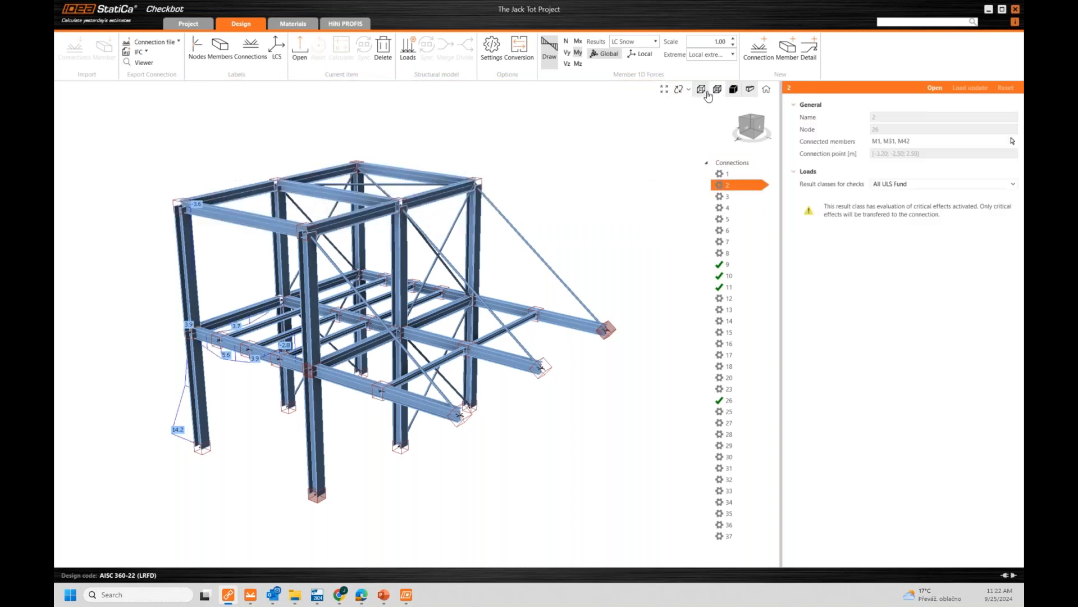
{"action": "left_click", "coordinate": [732, 219]}
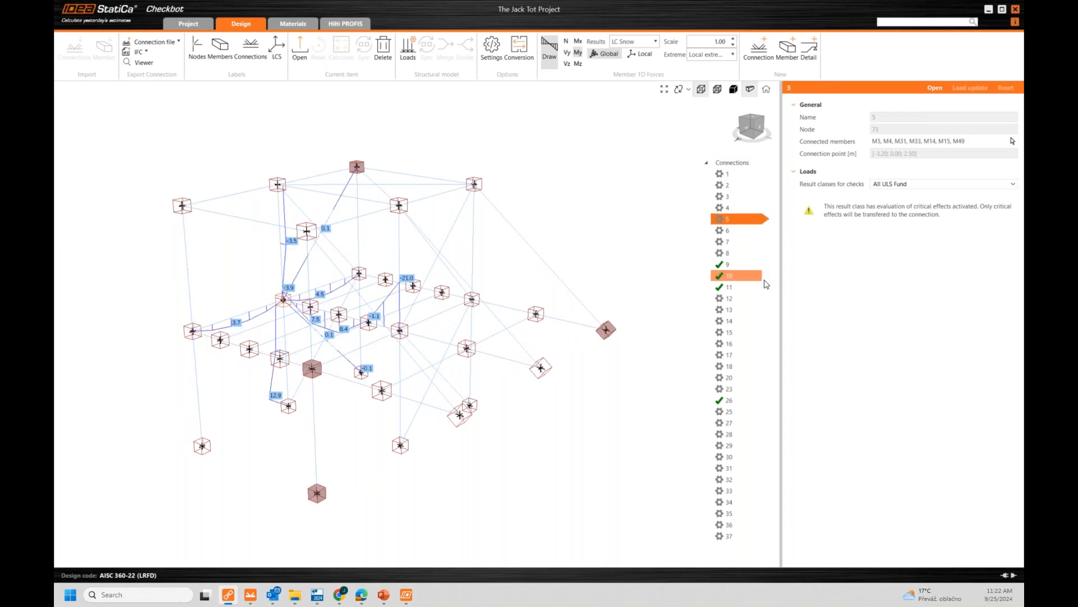
{"action": "left_click", "coordinate": [733, 343]}
{"action": "left_click", "coordinate": [567, 41]}
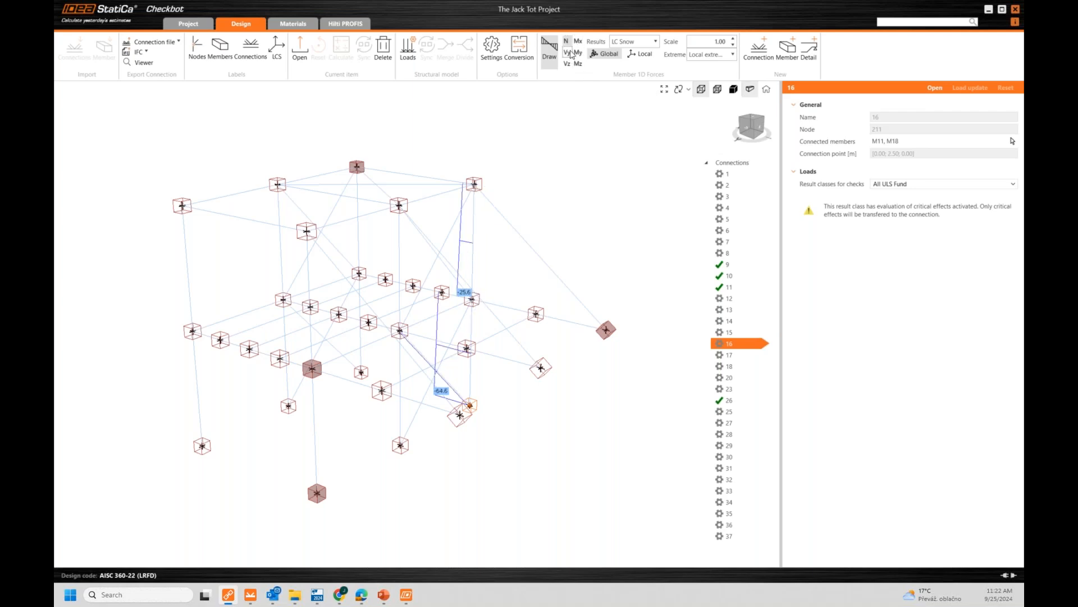
Step: Review the LC Snow force diagrams My and Vz at connection 16, and Vz at connections 20 and 9
{"action": "left_click", "coordinate": [579, 54]}
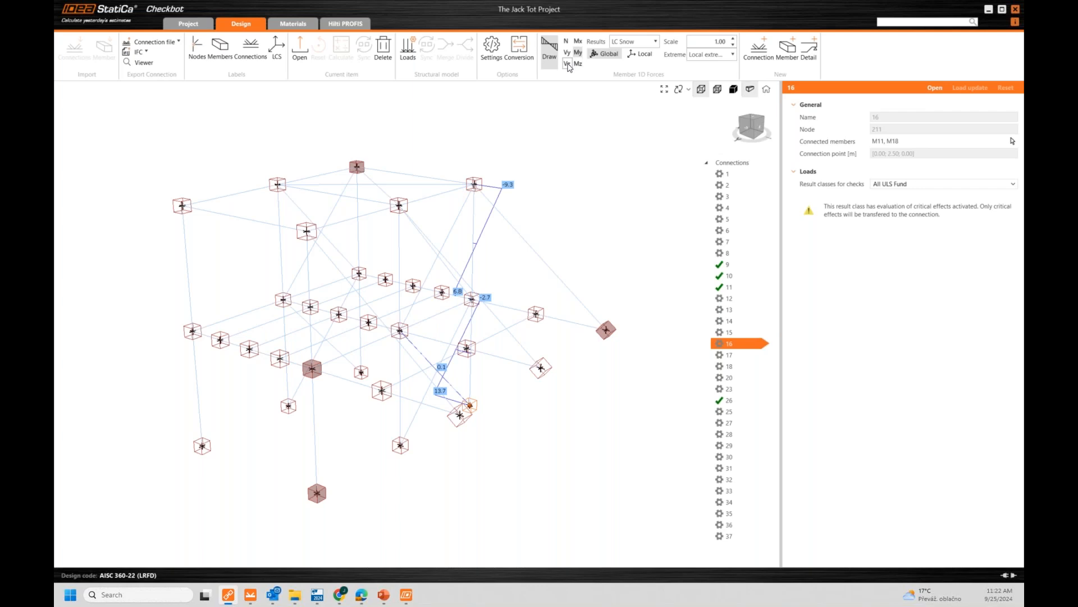
{"action": "left_click", "coordinate": [567, 64]}
{"action": "left_click", "coordinate": [733, 376]}
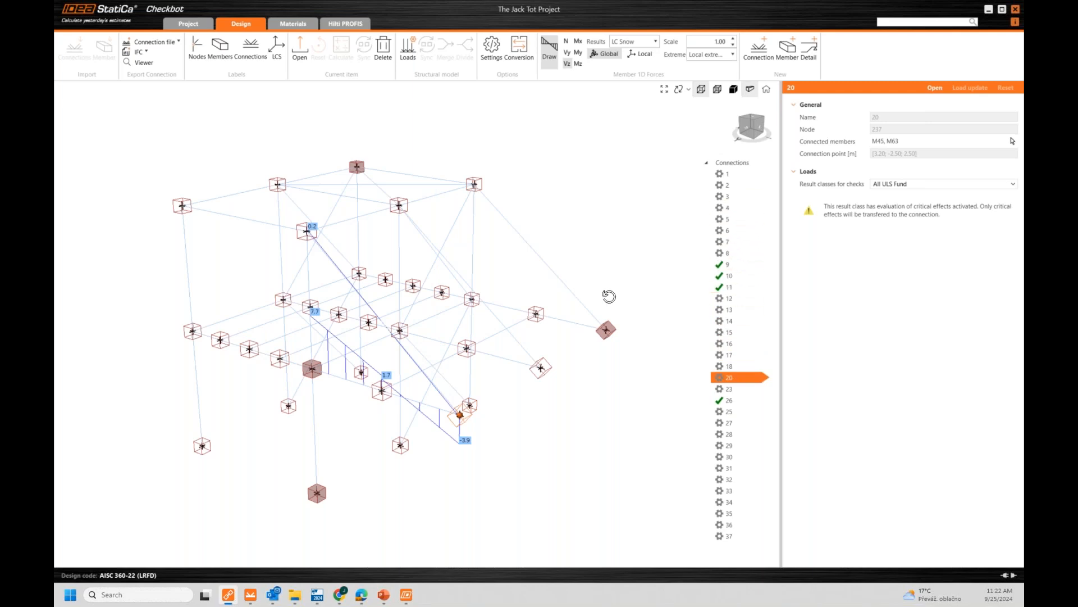
{"action": "right_click_drag", "start_coordinate": [609, 298], "coordinate": [580, 316]}
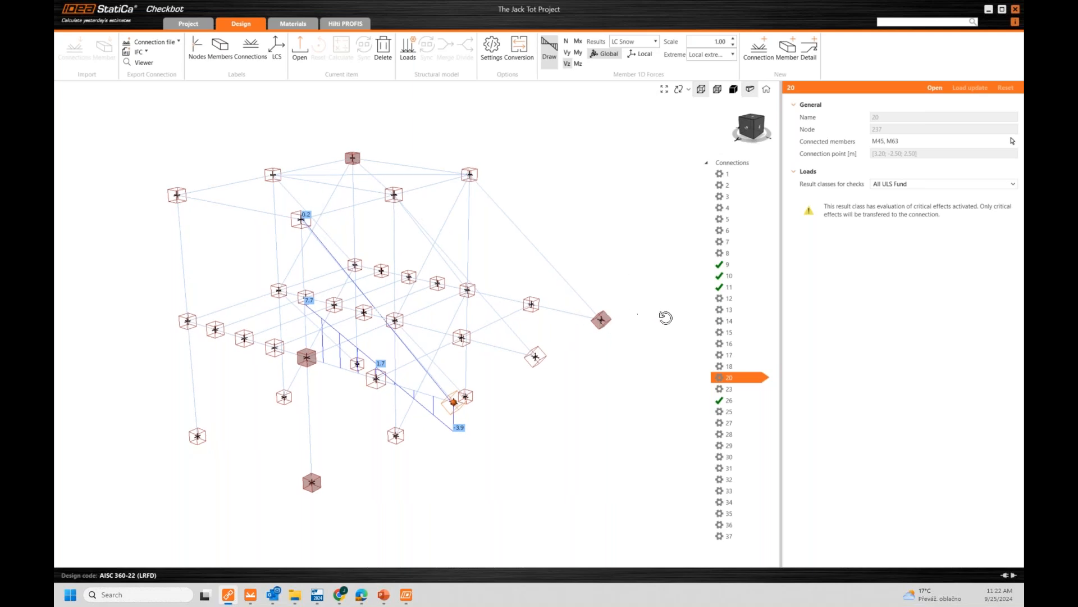
{"action": "left_click", "coordinate": [728, 264]}
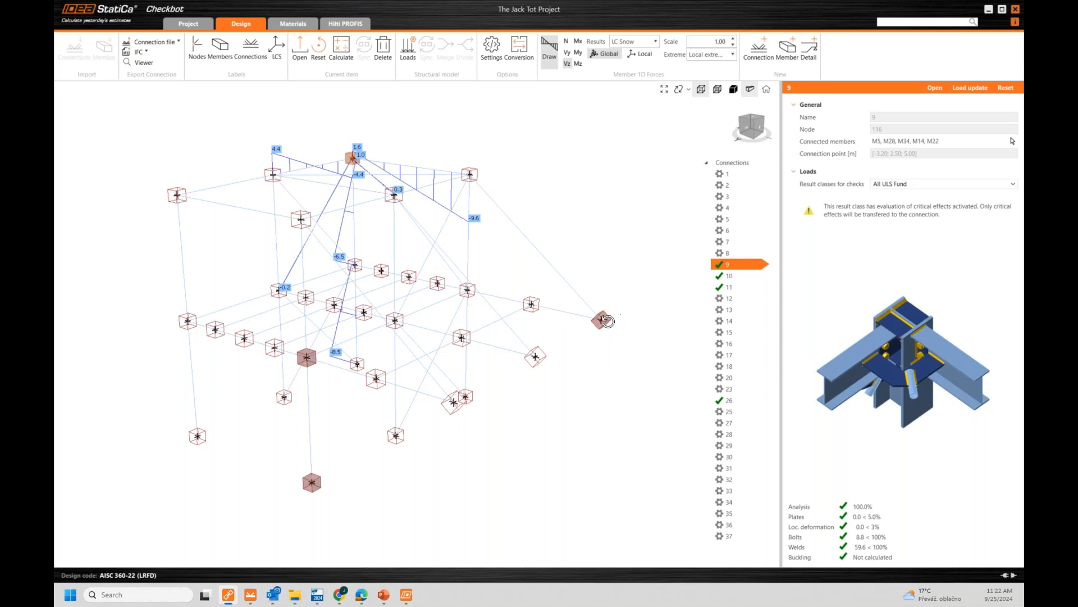
Step: Turn off the member force diagrams and review the designs and check results of connections 10, 11 and 26
{"action": "left_click", "coordinate": [549, 51]}
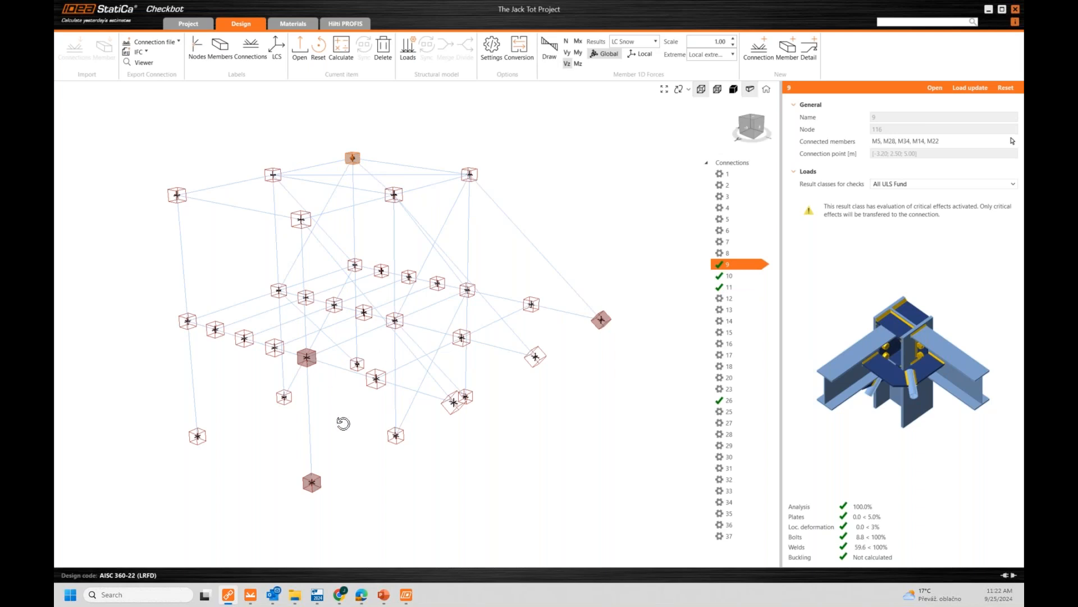
{"action": "left_click", "coordinate": [739, 276]}
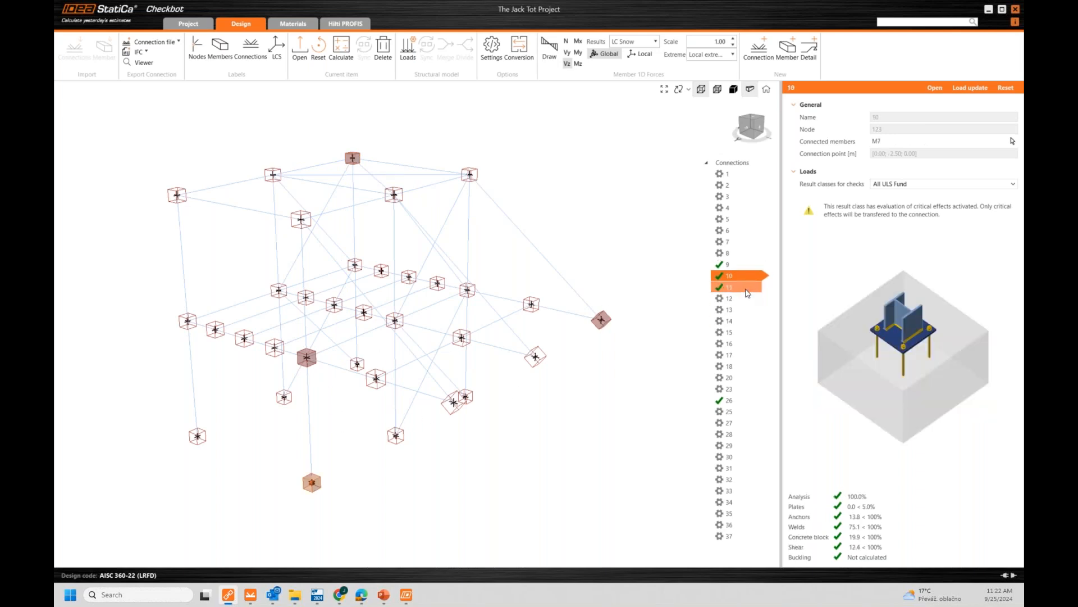
{"action": "left_click", "coordinate": [746, 290]}
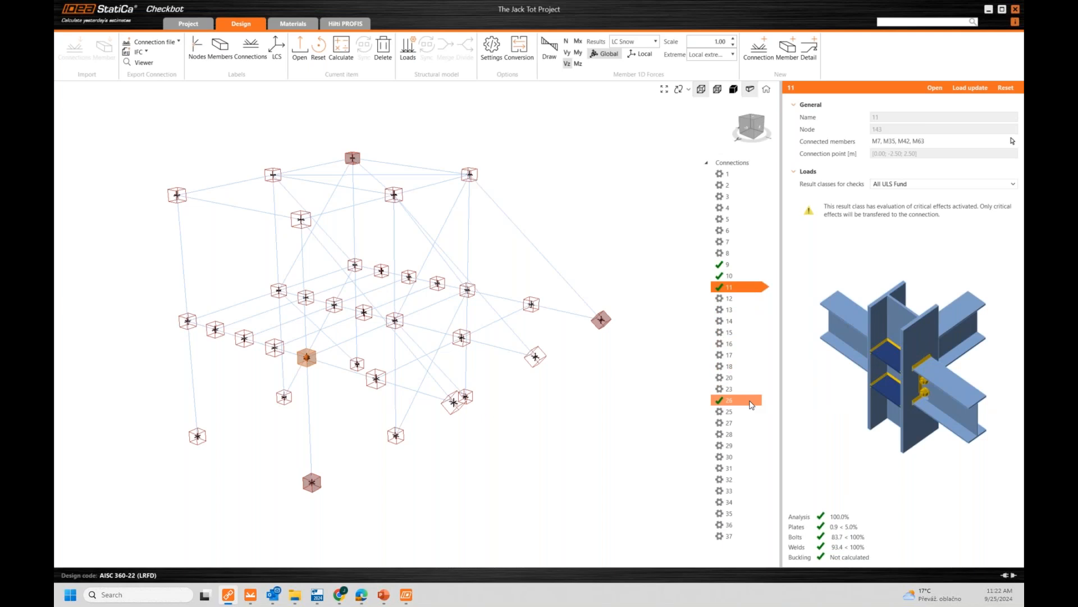
{"action": "left_click", "coordinate": [751, 401]}
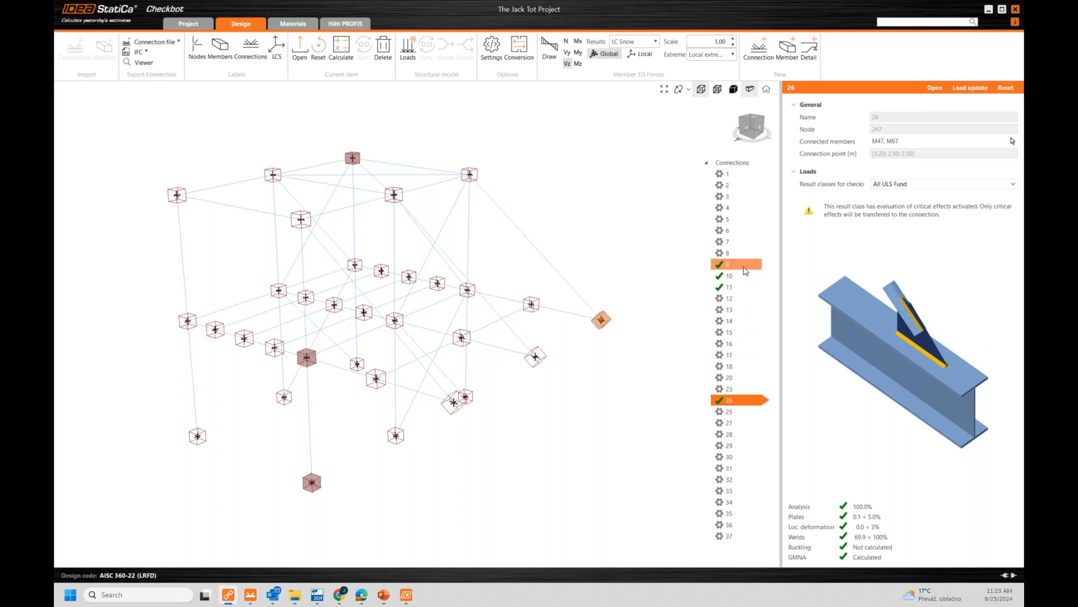
Step: Select connections 9, 10, 11 and 26 together and bring up the option to export them as a single connection file
{"action": "left_click", "coordinate": [744, 267], "text": "ctrl"}
{"action": "left_click", "coordinate": [745, 276], "text": "ctrl"}
{"action": "left_click", "coordinate": [747, 287], "text": "ctrl"}
{"action": "right_click", "coordinate": [747, 287]}
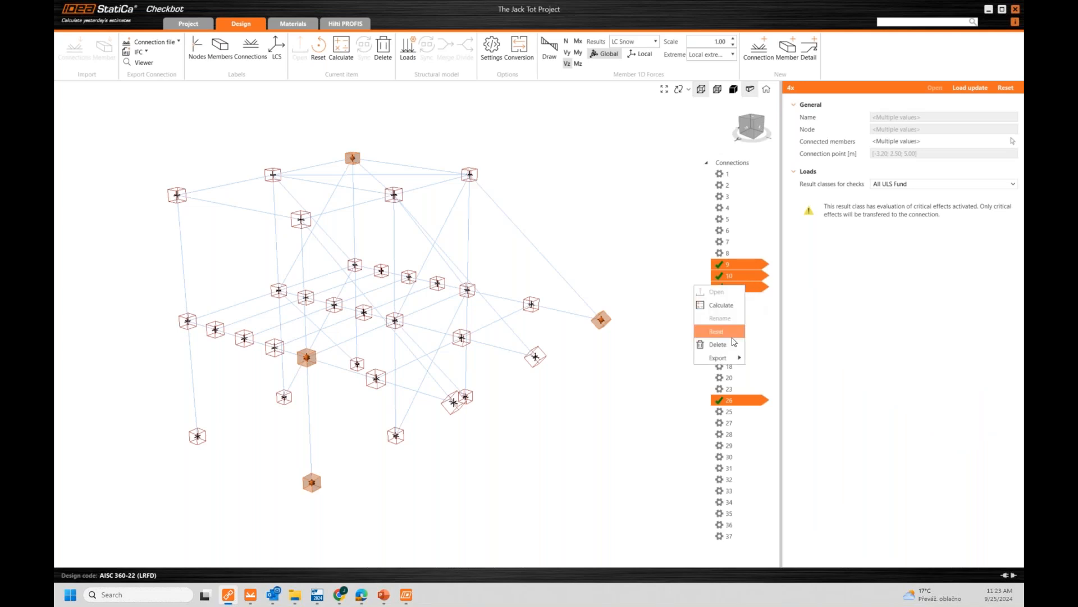
{"action": "mouse_move", "coordinate": [721, 358]}
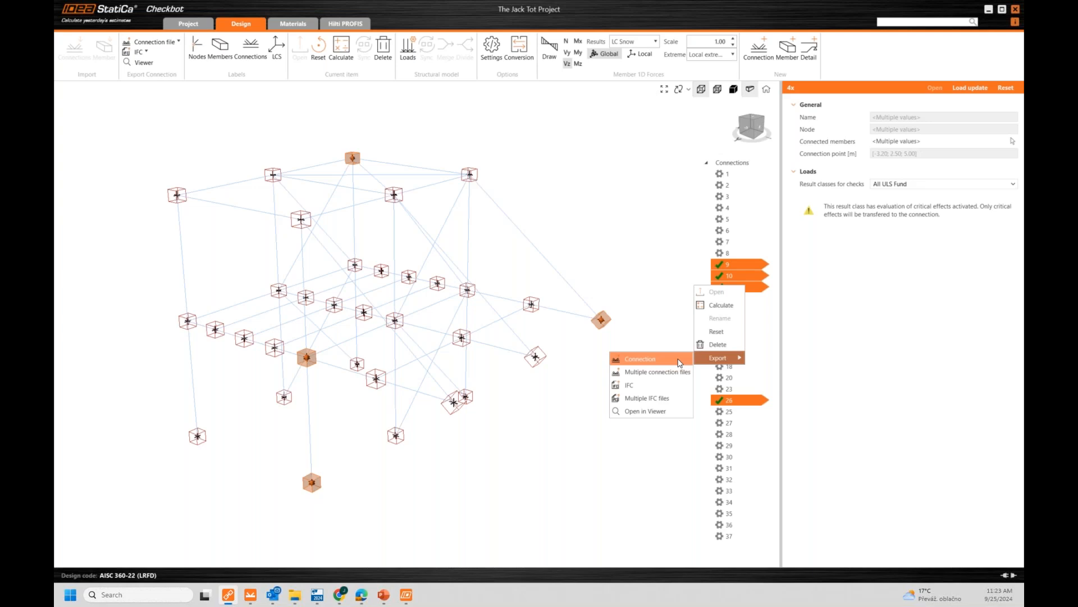
{"action": "left_click", "coordinate": [607, 320]}
{"action": "right_click", "coordinate": [607, 320]}
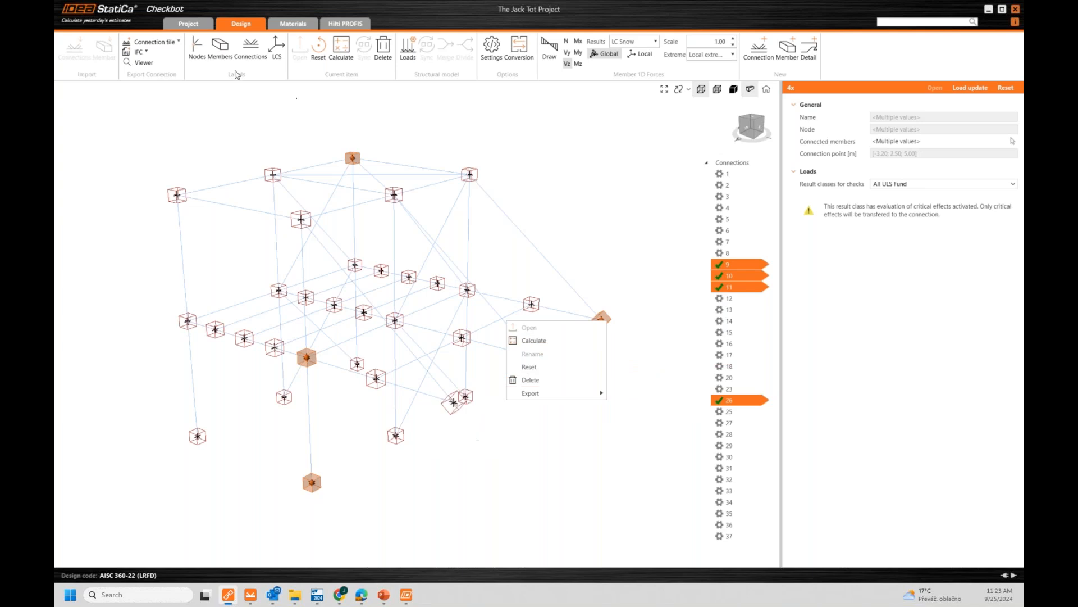
{"action": "left_click", "coordinate": [168, 43]}
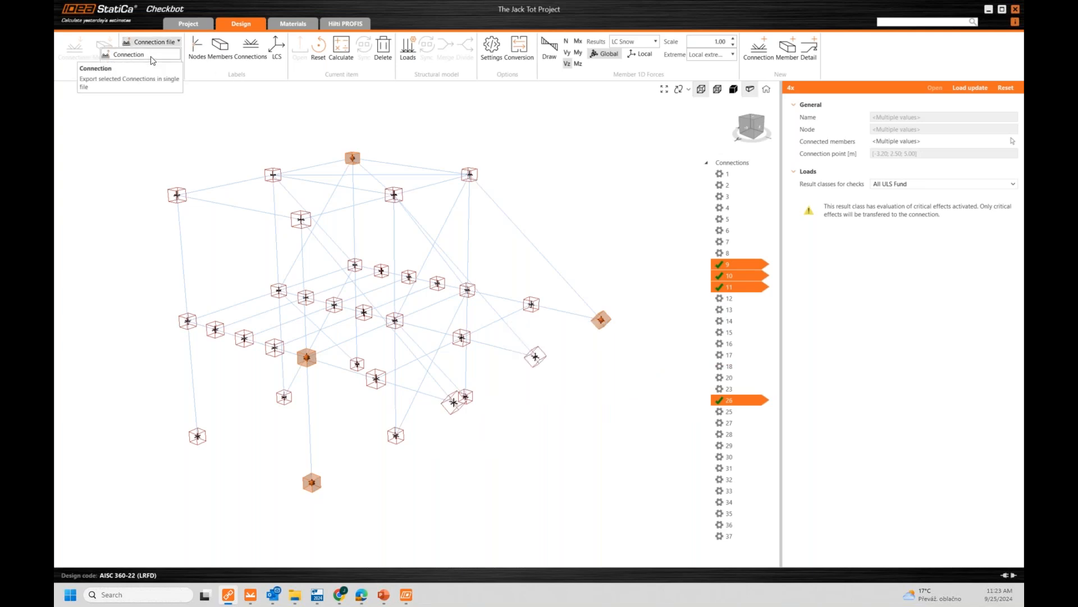
Step: Switch to the maximized IDEA StatiCa Connection window and look through project items 9, 10 and 26
{"action": "mouse_move", "coordinate": [253, 595]}
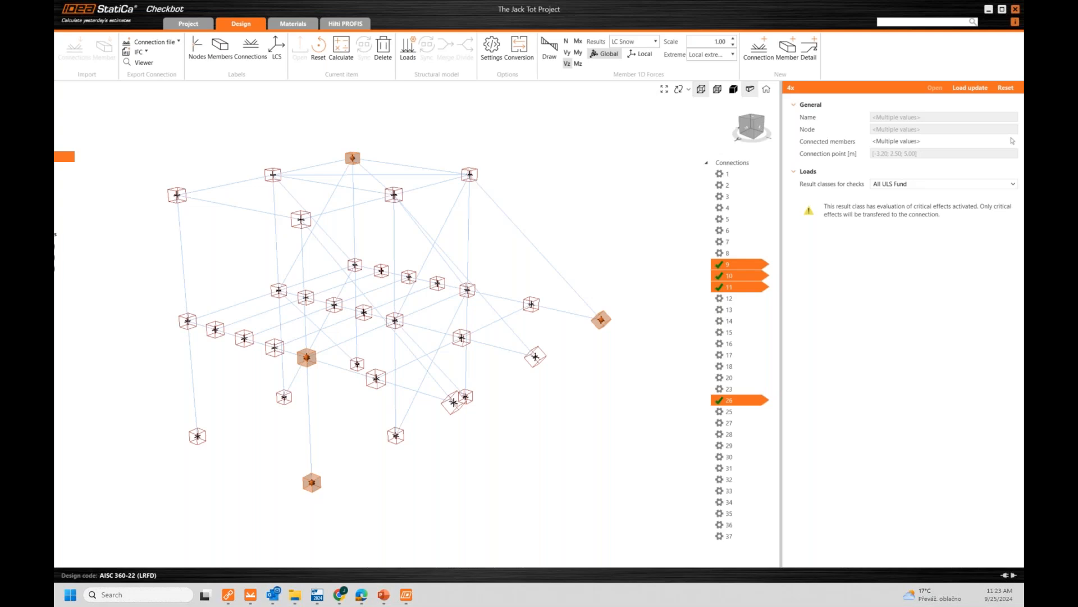
{"action": "left_click_drag", "start_coordinate": [278, 119], "coordinate": [473, 91]}
{"action": "double_click", "coordinate": [474, 90]}
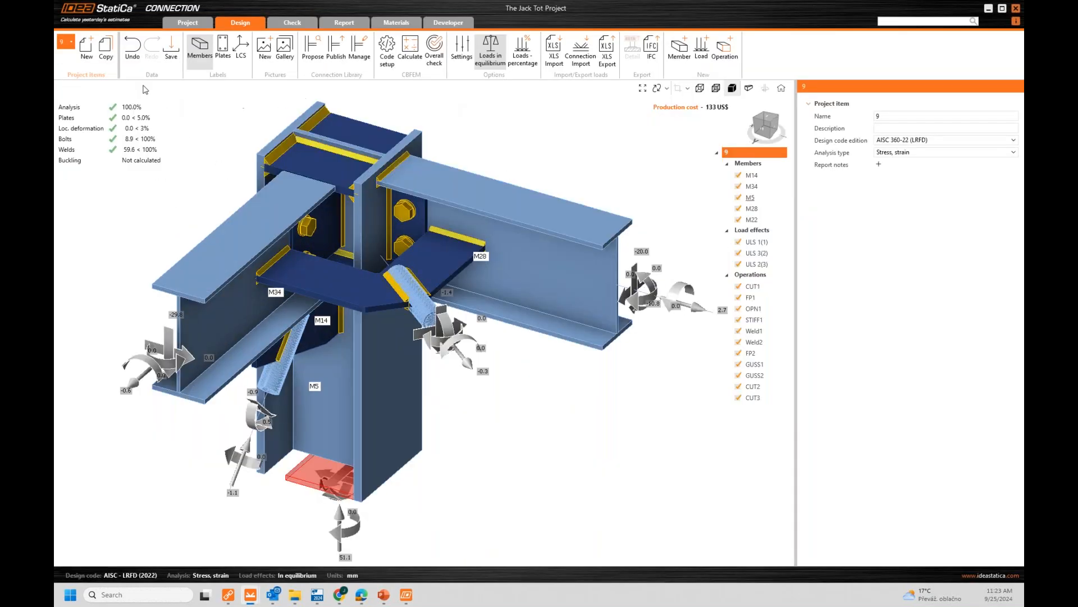
{"action": "left_click", "coordinate": [71, 42]}
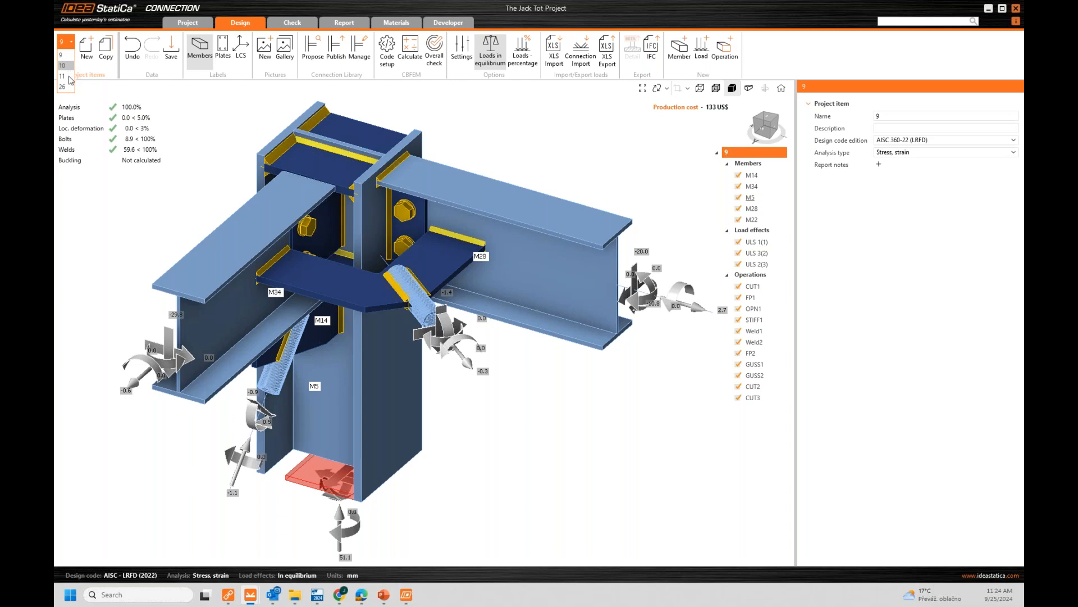
{"action": "left_click", "coordinate": [66, 65]}
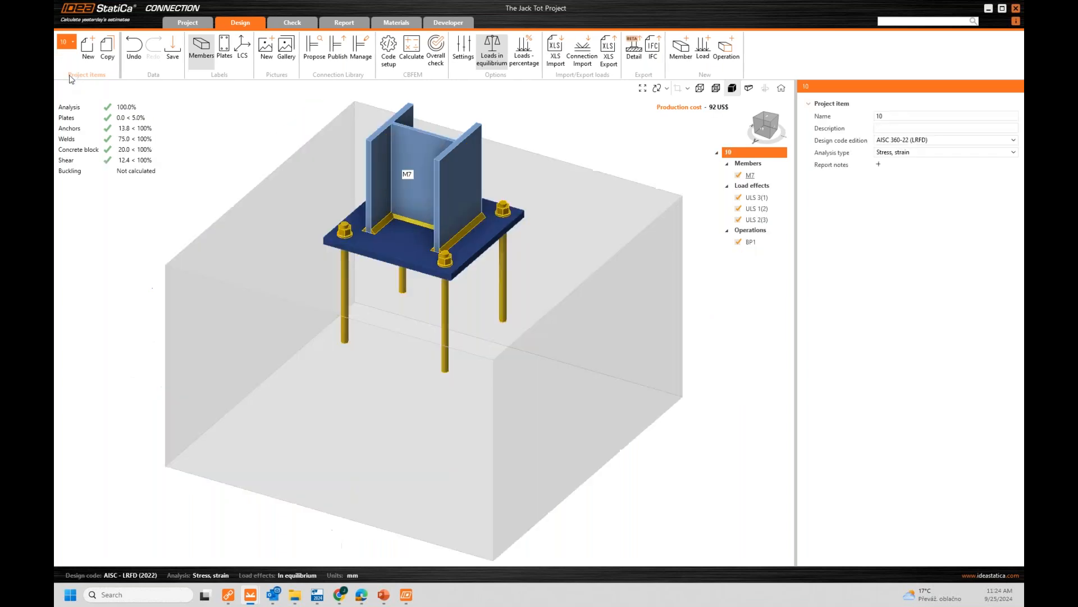
{"action": "left_click", "coordinate": [73, 44]}
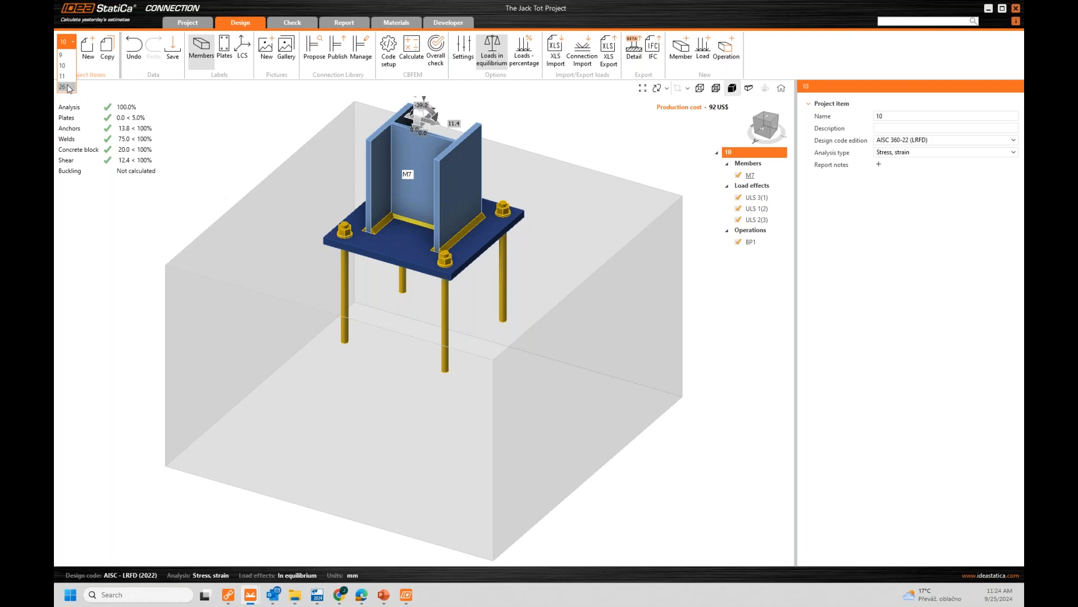
{"action": "left_click", "coordinate": [69, 87]}
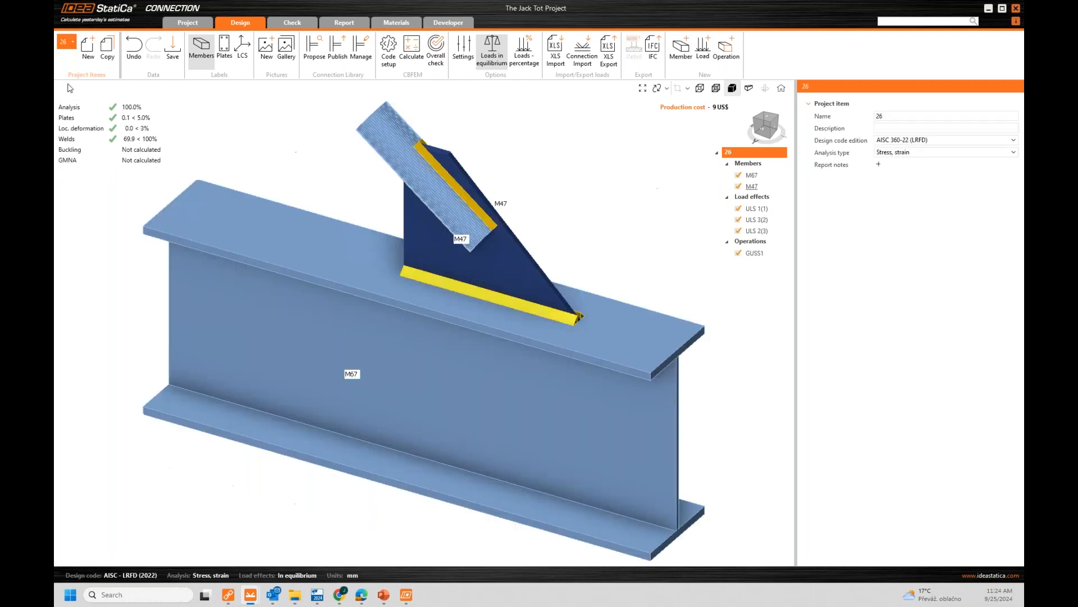
Step: Examine the gusset connection of item 26 and its member forces for the ULS 3 and ULS 2 load effects
{"action": "scroll", "coordinate": [235, 195], "scroll_direction": "down", "scroll_amount": 2}
{"action": "middle_click_drag", "start_coordinate": [267, 197], "coordinate": [333, 232]}
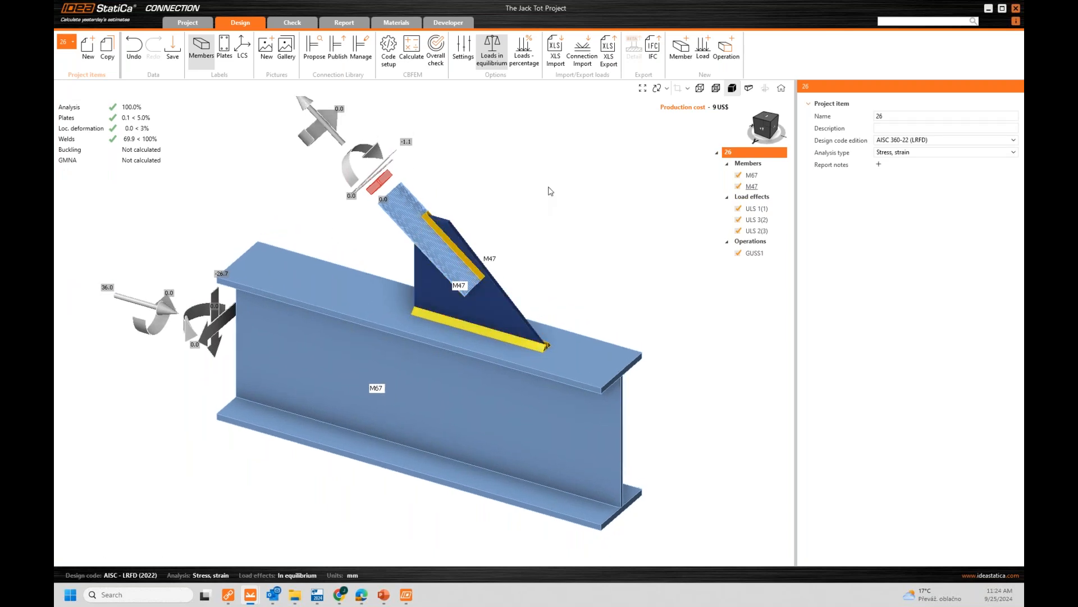
{"action": "mouse_move", "coordinate": [601, 285]}
{"action": "right_mouse_down"}
{"action": "mouse_move", "coordinate": [582, 286]}
{"action": "mouse_move", "coordinate": [609, 284]}
{"action": "right_mouse_up"}
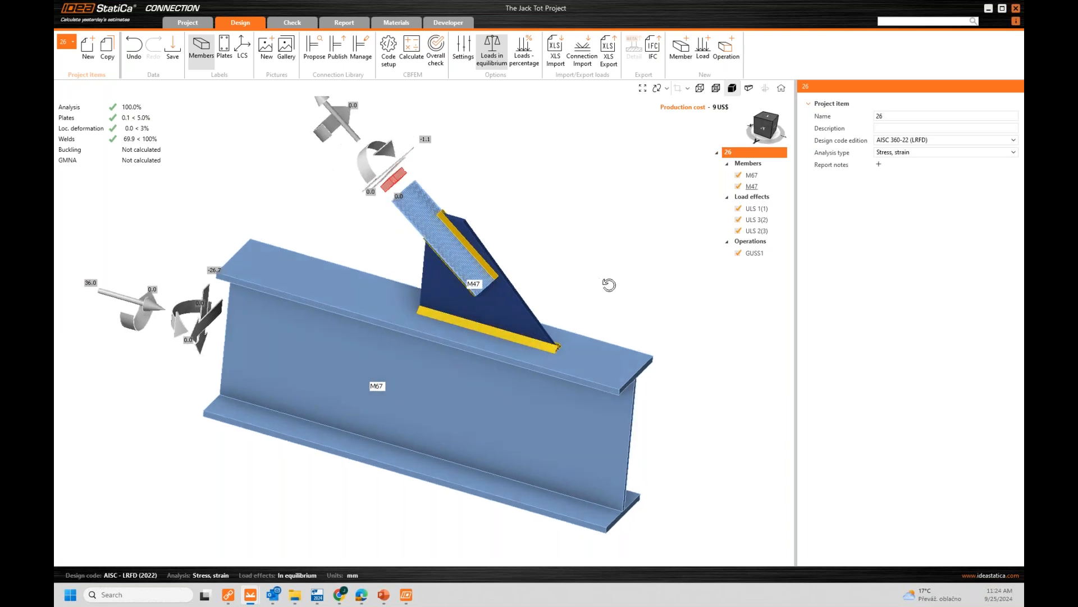
{"action": "left_click", "coordinate": [761, 221]}
{"action": "left_click", "coordinate": [762, 231]}
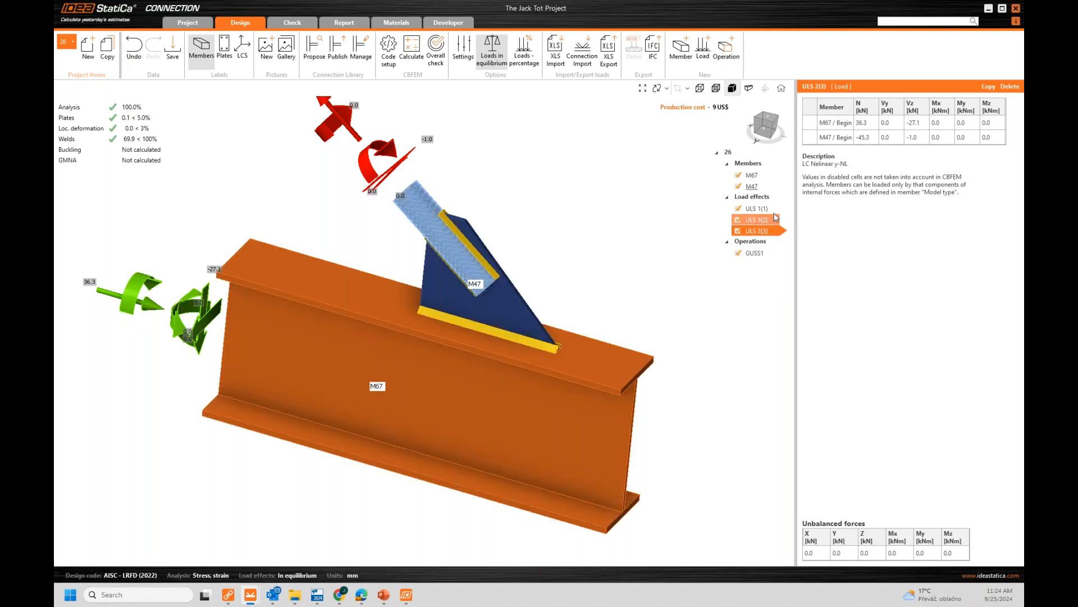
{"action": "middle_click_drag", "start_coordinate": [608, 234], "coordinate": [560, 240], "text": "ctrl"}
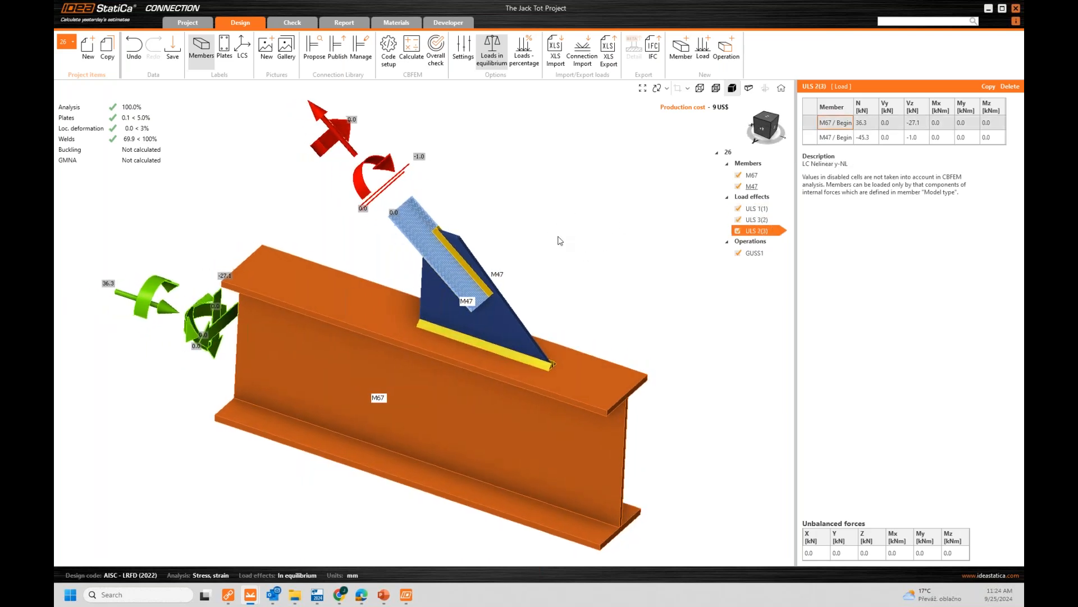
Step: Generate a detailed report covering all project items
{"action": "left_click", "coordinate": [345, 23]}
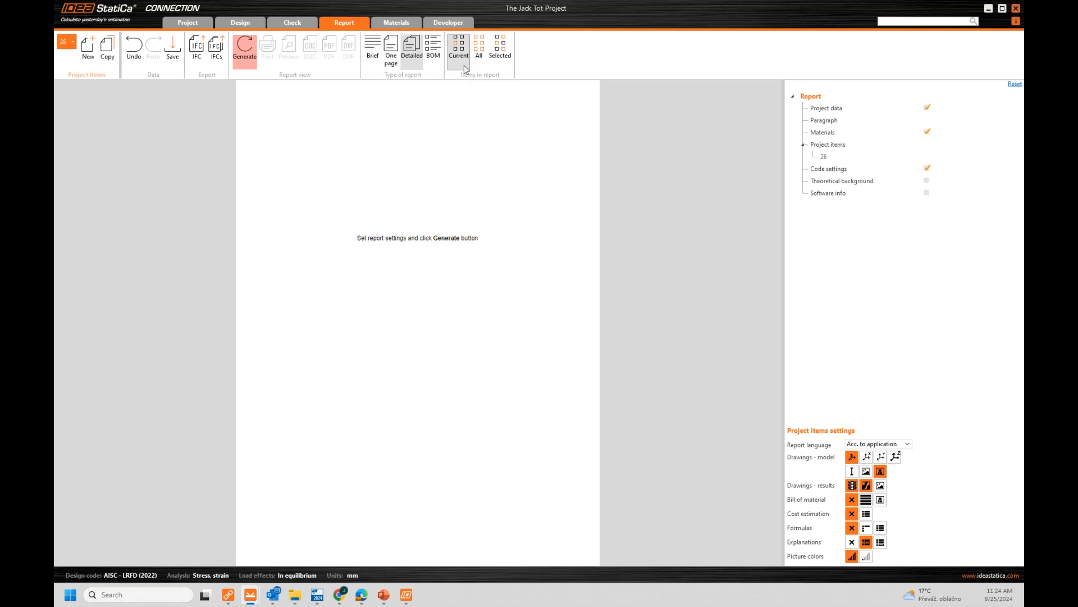
{"action": "left_click", "coordinate": [501, 60]}
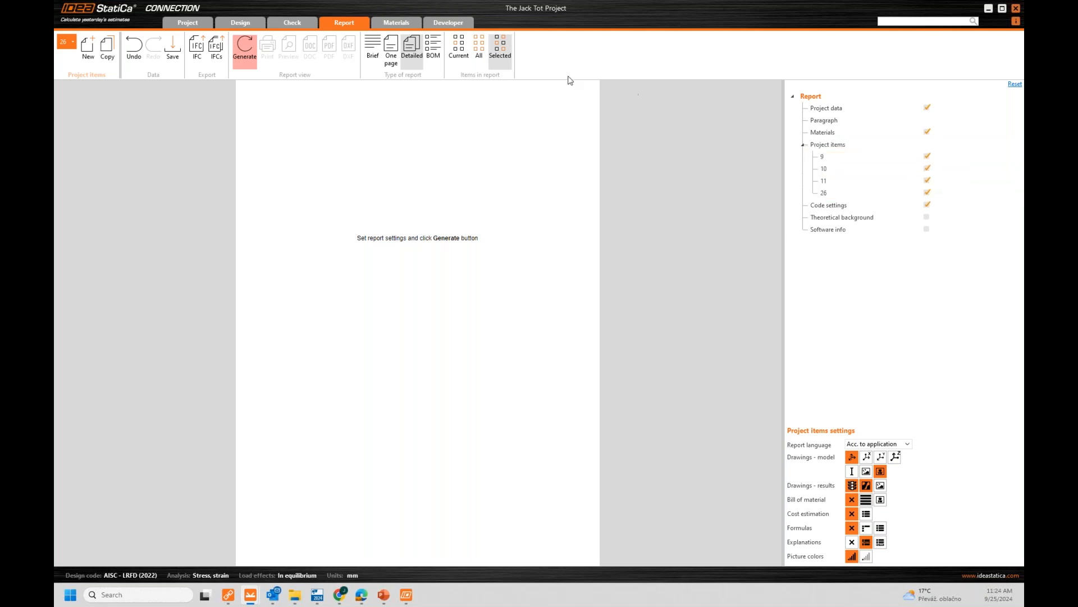
{"action": "left_click", "coordinate": [479, 49]}
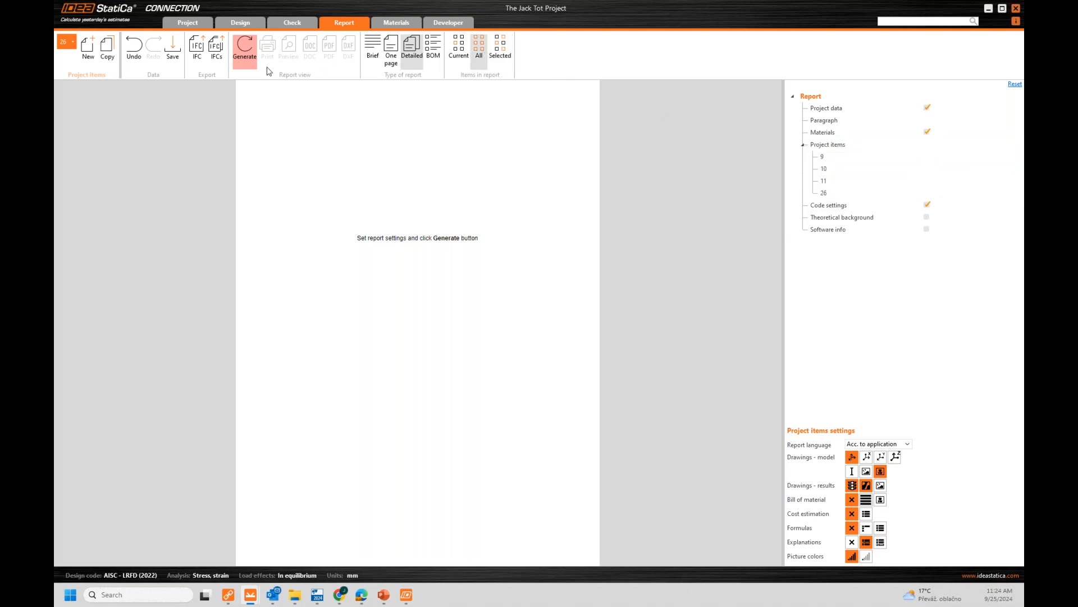
{"action": "left_click", "coordinate": [247, 61]}
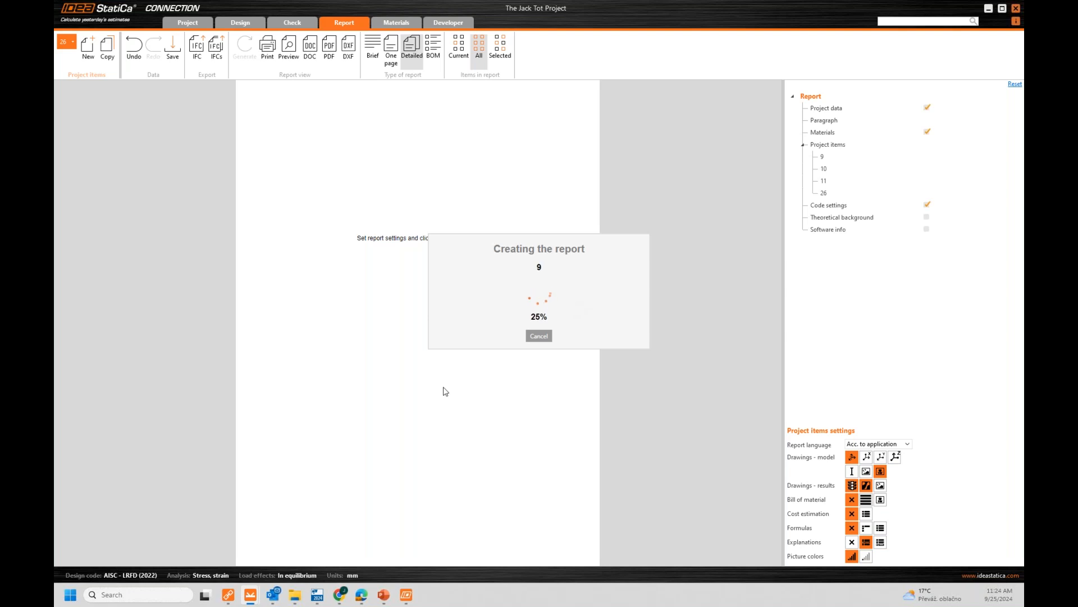
Step: Switch to Calculation report.pdf in Edge and examine connection 9's members, load effects, plate, bolt and weld checks
{"action": "mouse_move", "coordinate": [360, 600]}
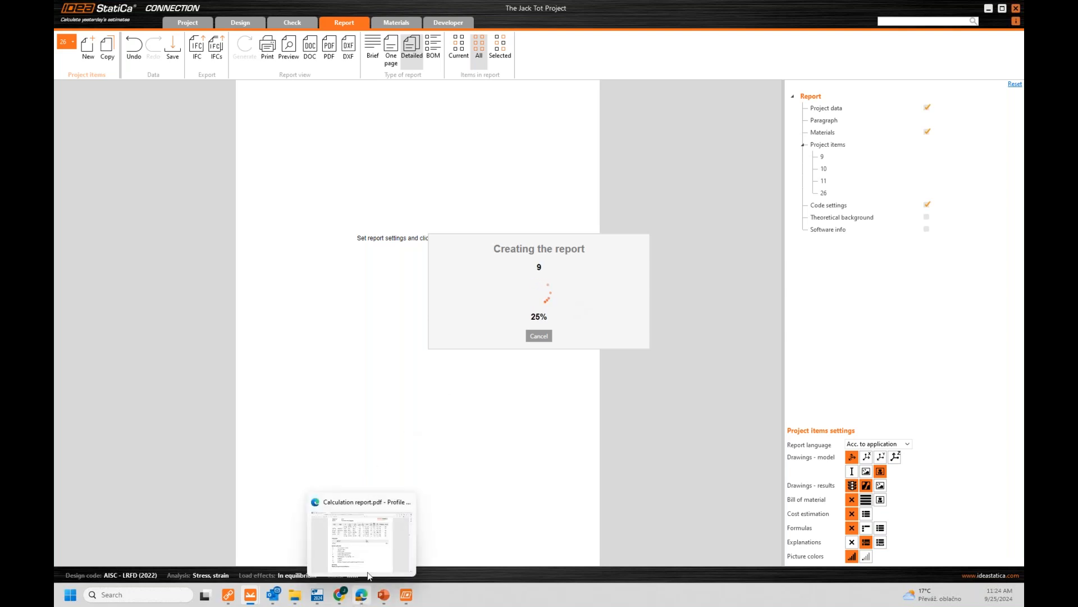
{"action": "left_click", "coordinate": [373, 564]}
{"action": "left_click_drag", "start_coordinate": [998, 221], "coordinate": [998, 54]}
{"action": "scroll", "coordinate": [615, 248], "scroll_direction": "down", "scroll_amount": 3, "text": "ctrl"}
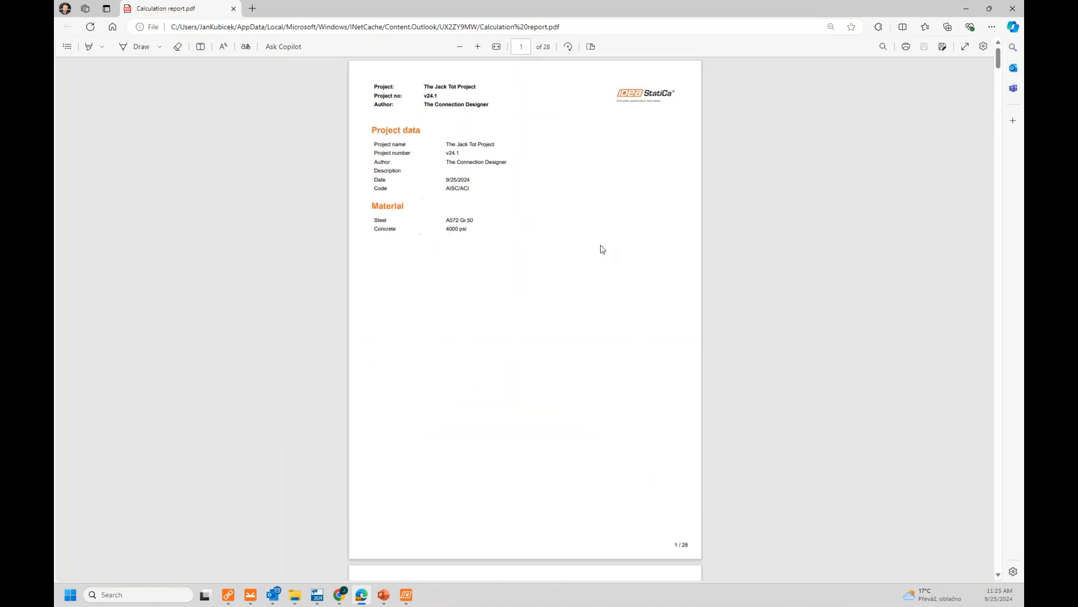
{"action": "scroll", "coordinate": [562, 275], "scroll_direction": "down", "scroll_amount": 3}
{"action": "scroll", "coordinate": [561, 275], "scroll_direction": "down", "scroll_amount": 10}
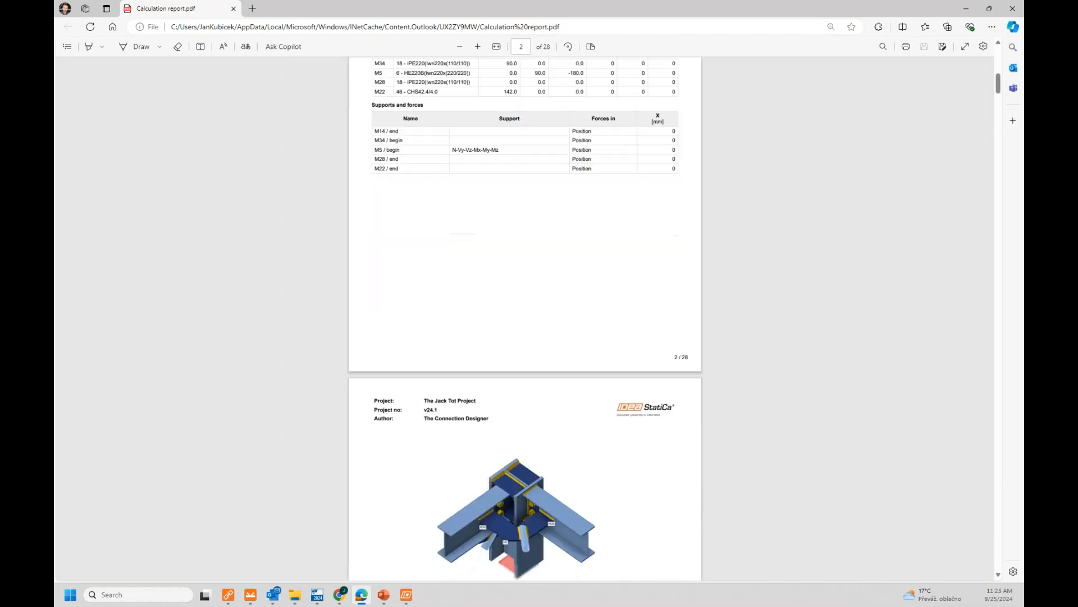
{"action": "scroll", "coordinate": [555, 279], "scroll_direction": "down", "scroll_amount": 12}
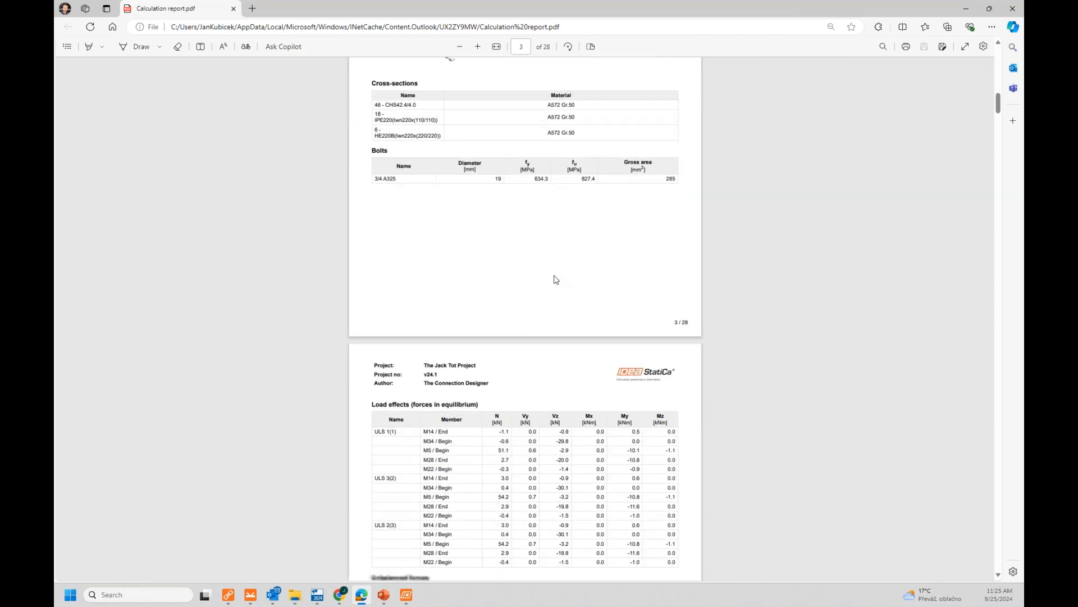
{"action": "scroll", "coordinate": [555, 277], "scroll_direction": "down", "scroll_amount": 12}
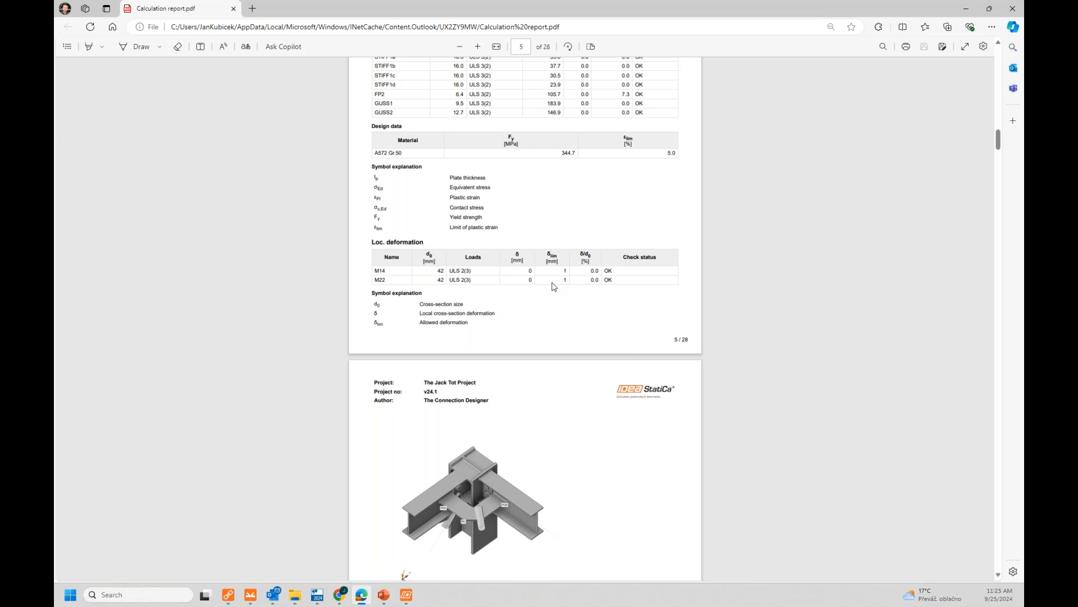
{"action": "scroll", "coordinate": [549, 289], "scroll_direction": "down", "scroll_amount": 12}
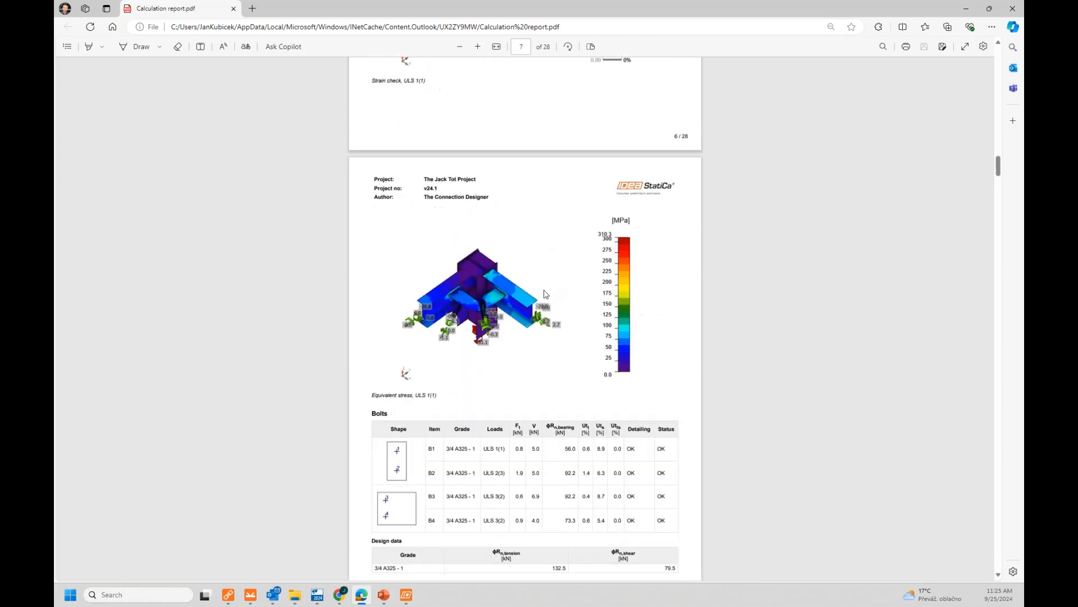
{"action": "scroll", "coordinate": [433, 262], "scroll_direction": "up", "scroll_amount": 3}
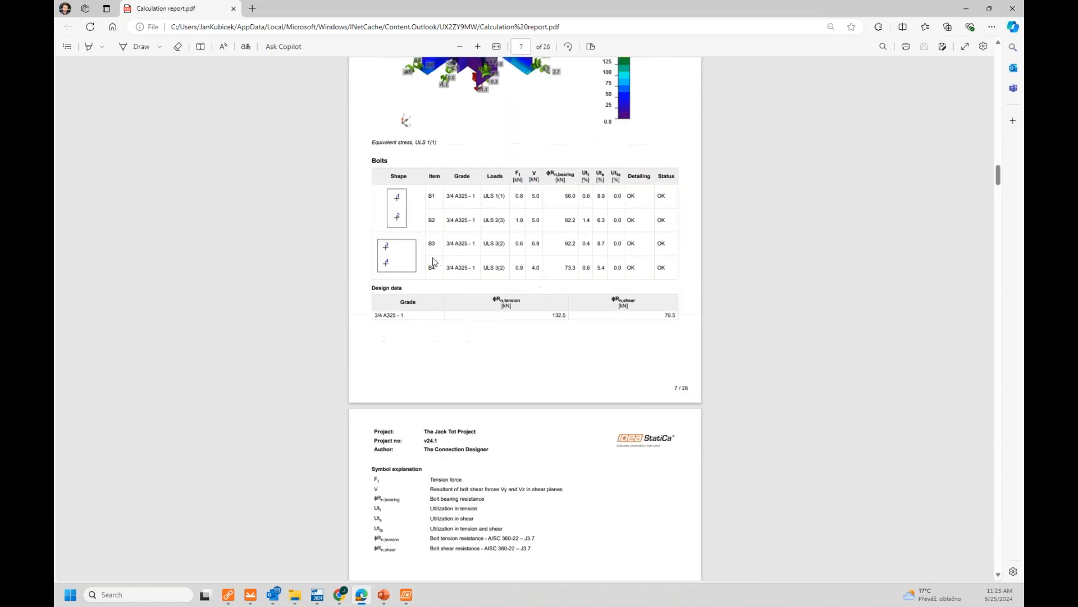
{"action": "scroll", "coordinate": [446, 240], "scroll_direction": "down", "scroll_amount": 15}
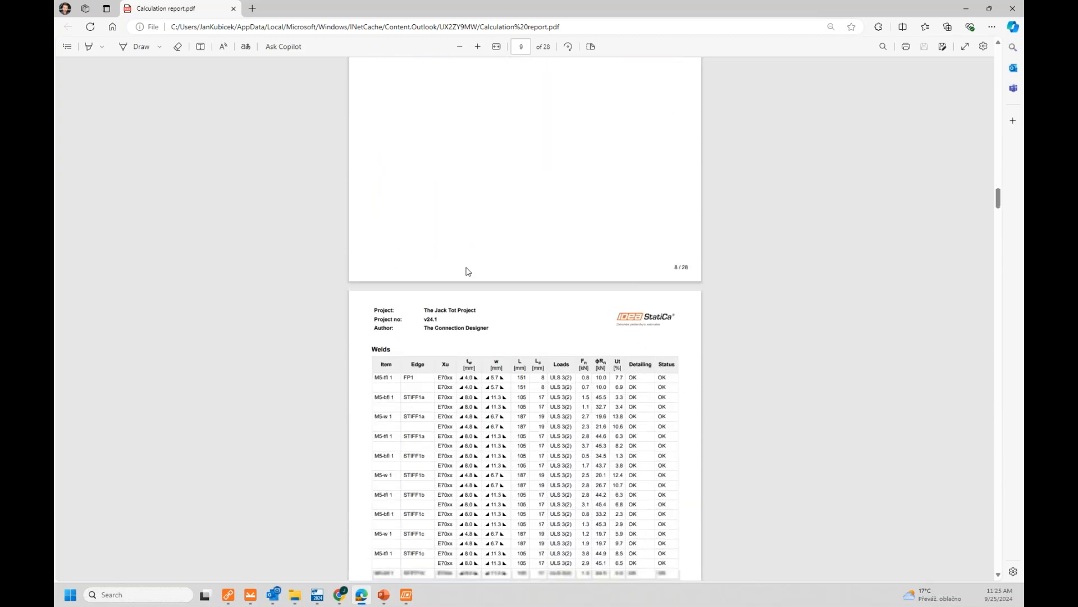
{"action": "scroll", "coordinate": [470, 275], "scroll_direction": "down", "scroll_amount": 12}
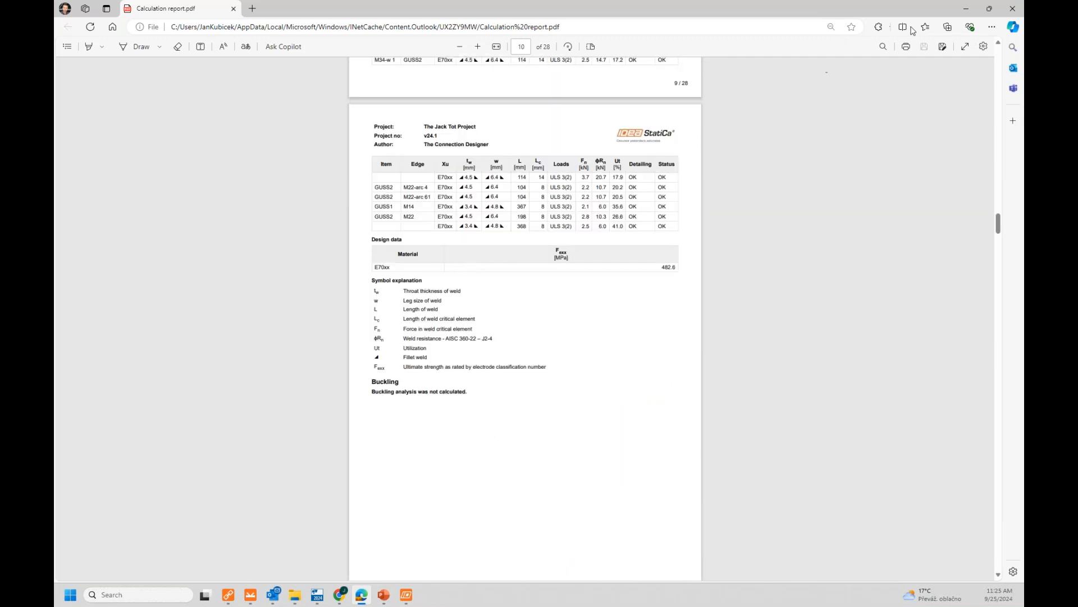
Step: Leave the report and Connection windows and read the "To Checker" e-mail with its list of attached PDF, Viewer link and ZIP file
{"action": "left_click", "coordinate": [966, 9]}
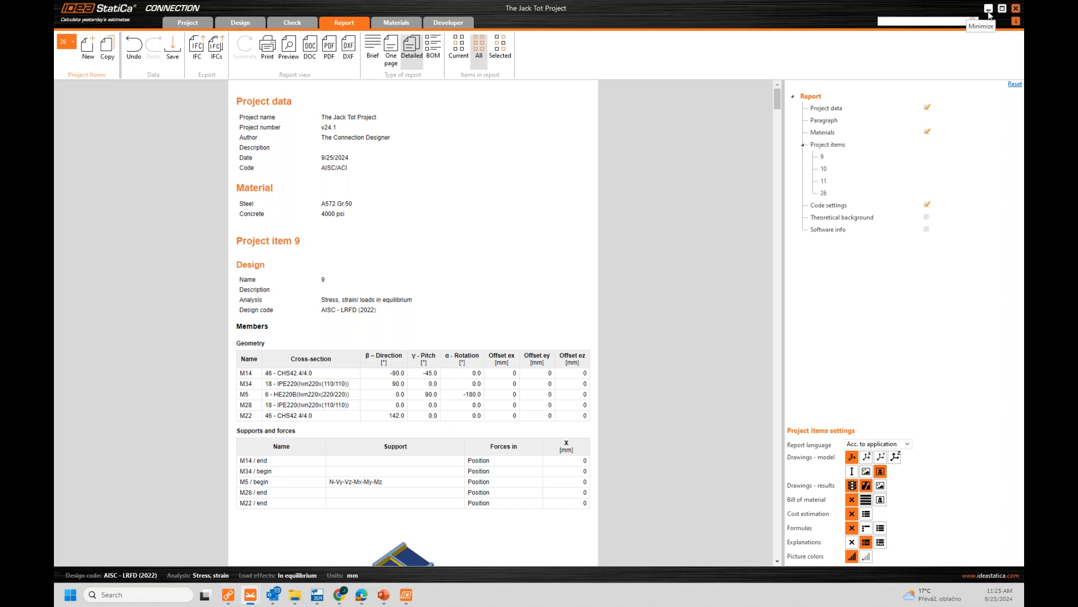
{"action": "left_click", "coordinate": [988, 10]}
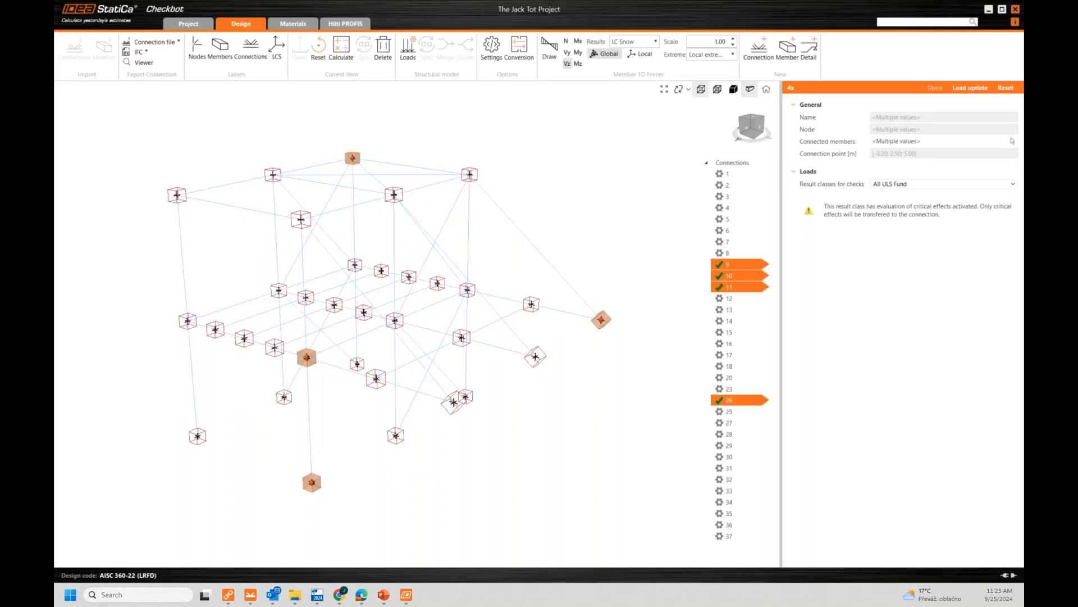
{"action": "left_click_drag", "start_coordinate": [62, 212], "coordinate": [653, 120]}
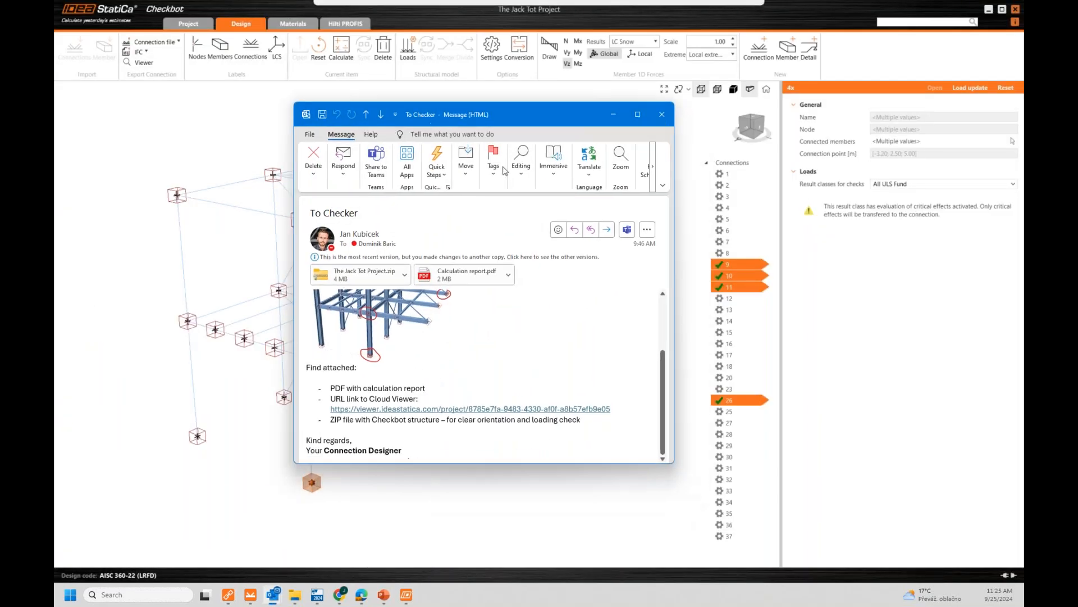
{"action": "scroll", "coordinate": [339, 305], "scroll_direction": "up", "scroll_amount": 1}
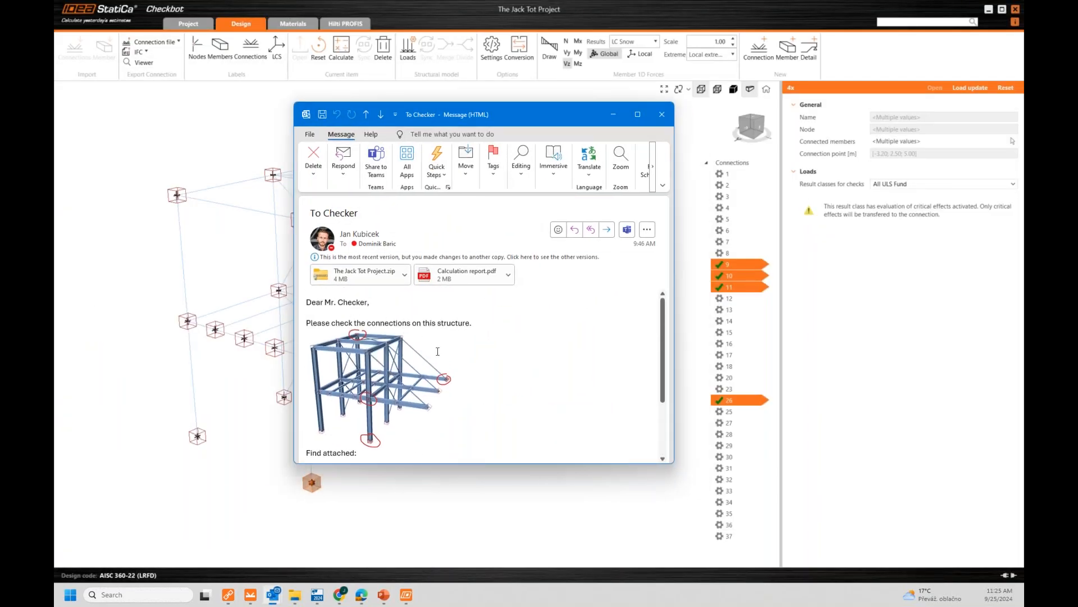
{"action": "scroll", "coordinate": [432, 355], "scroll_direction": "down", "scroll_amount": 5}
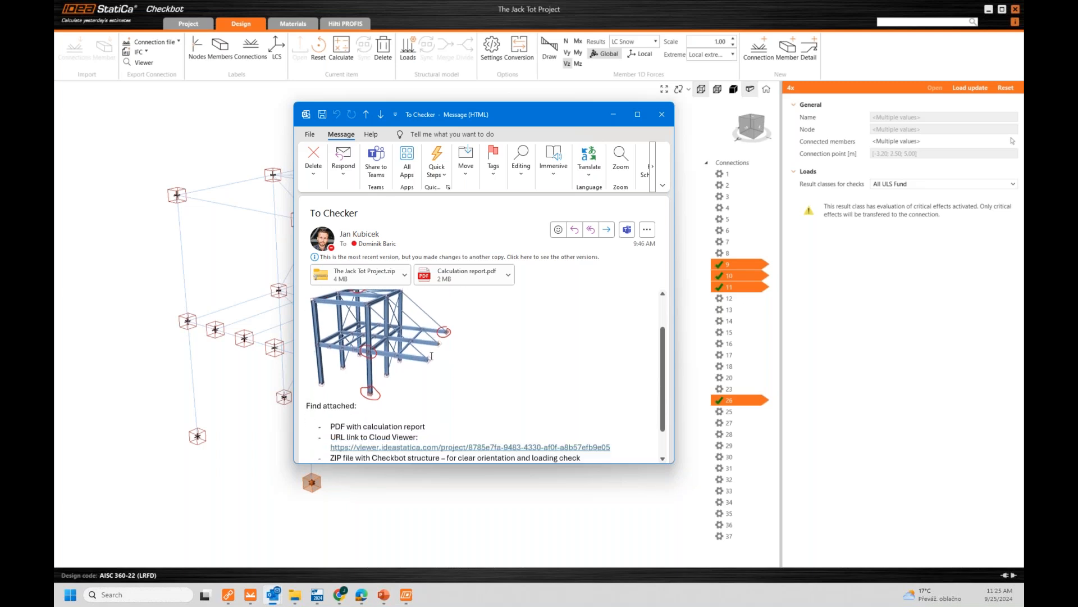
{"action": "left_click_drag", "start_coordinate": [331, 388], "coordinate": [423, 386]}
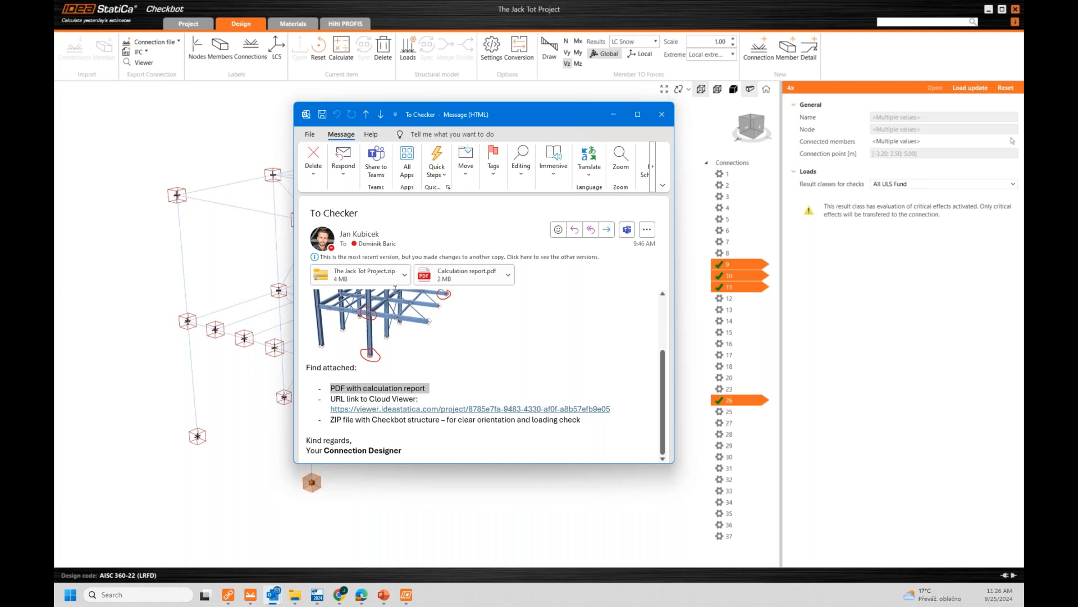
{"action": "left_click", "coordinate": [613, 117]}
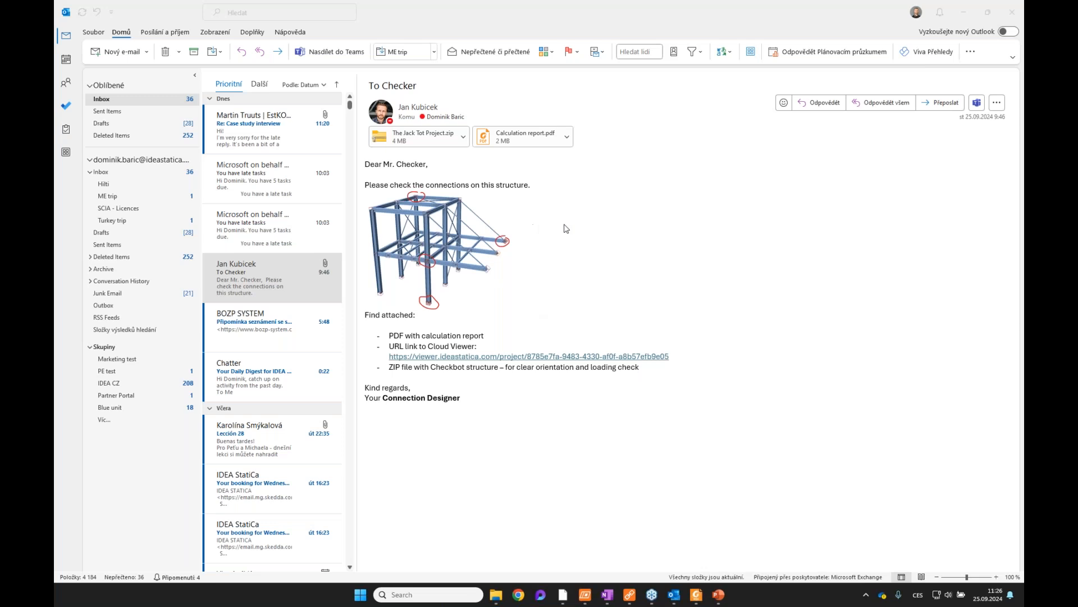
Step: Switch from the received e-mail to the combined report in Foxit PDF Reader and look through project item 9's model, materials and load effects
{"action": "left_click", "coordinate": [642, 247]}
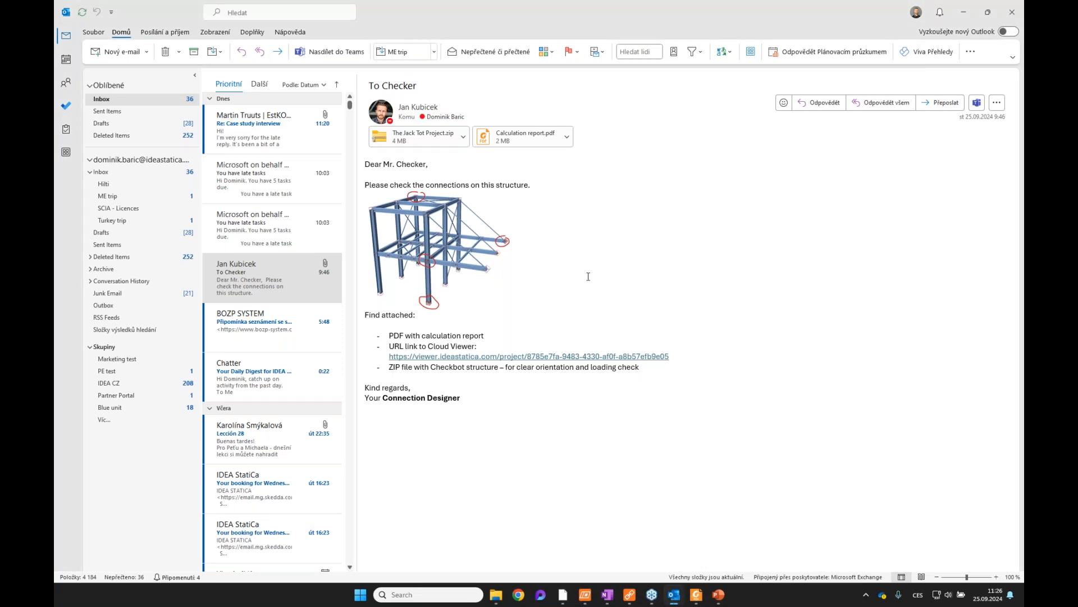
{"action": "left_click_drag", "start_coordinate": [459, 398], "coordinate": [386, 399]}
{"action": "left_click", "coordinate": [440, 398]}
{"action": "left_click", "coordinate": [696, 597]}
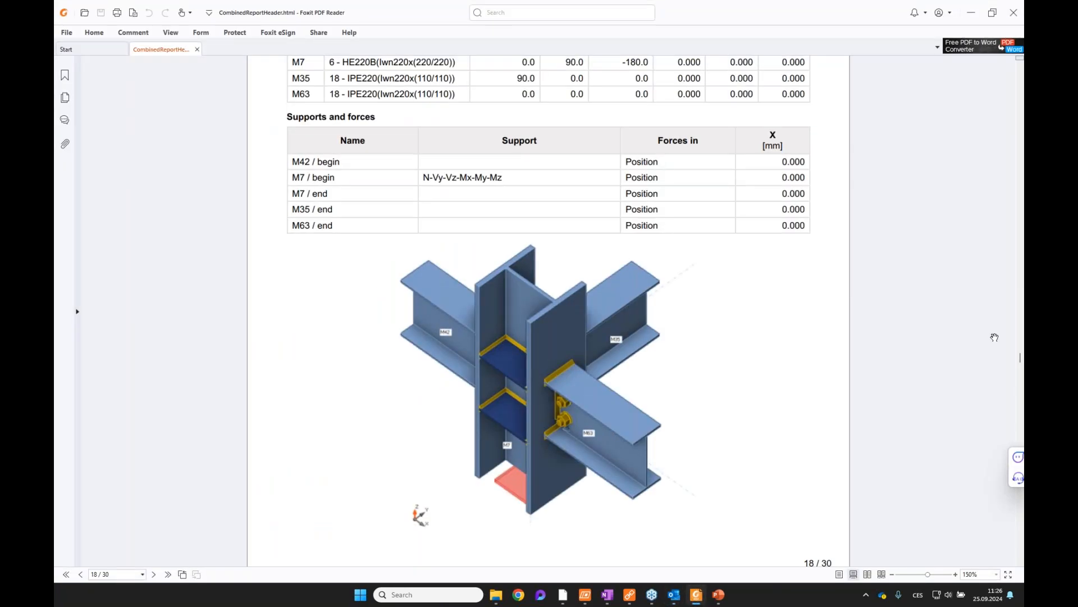
{"action": "left_click_drag", "start_coordinate": [1015, 355], "coordinate": [1014, 84]}
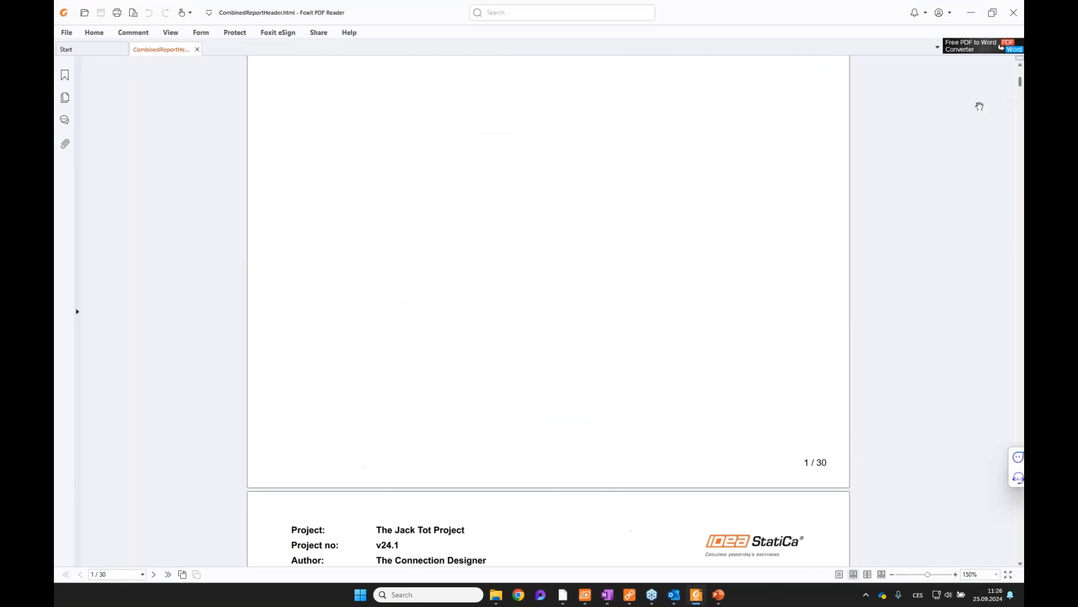
{"action": "scroll", "coordinate": [826, 172], "scroll_direction": "down", "scroll_amount": 3, "text": "ctrl"}
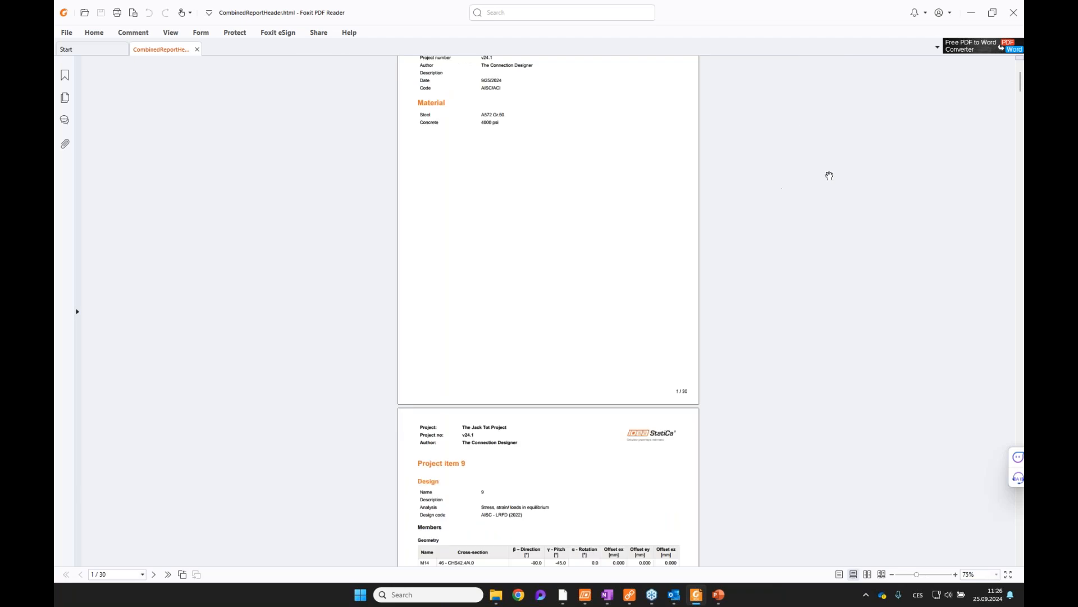
{"action": "scroll", "coordinate": [828, 190], "scroll_direction": "down", "scroll_amount": 10}
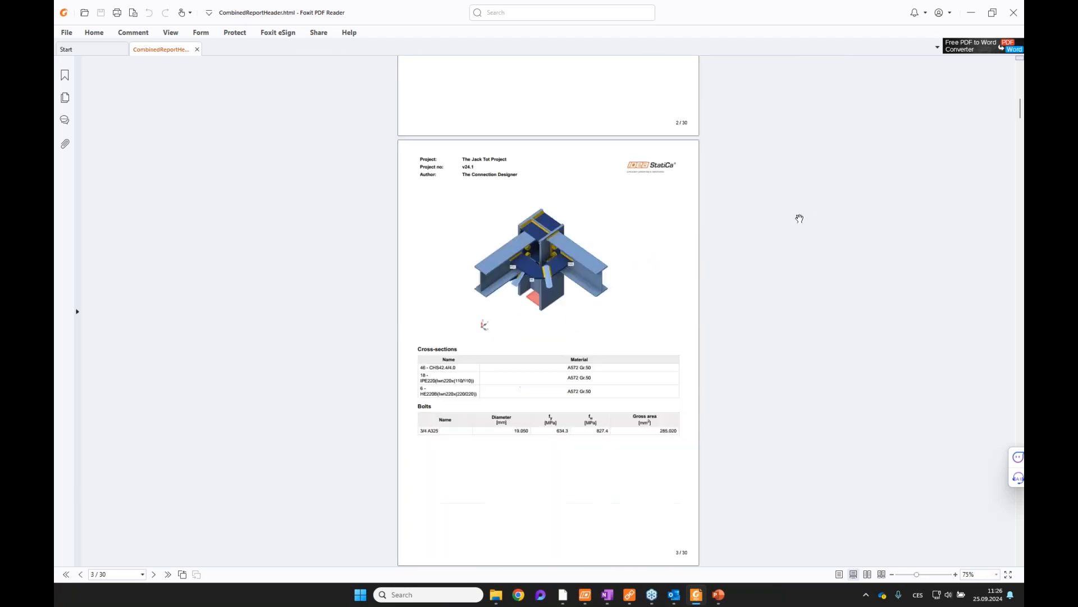
{"action": "scroll", "coordinate": [556, 180], "scroll_direction": "down", "scroll_amount": 8}
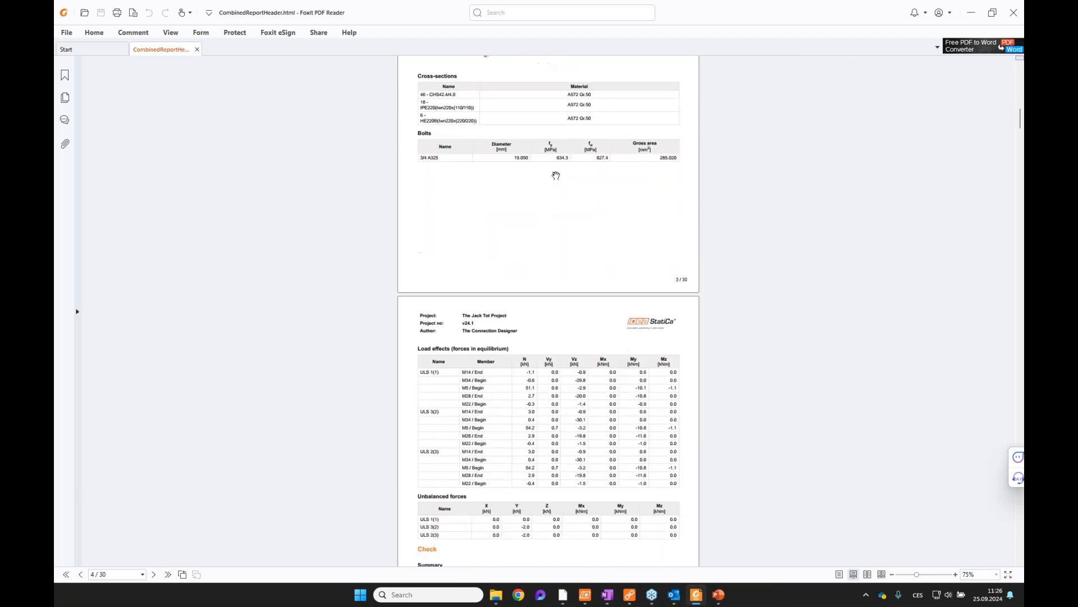
Step: Examine project item 9's stress plots and its bolt and weld check tables in the report
{"action": "scroll", "coordinate": [556, 187], "scroll_direction": "down", "scroll_amount": 15}
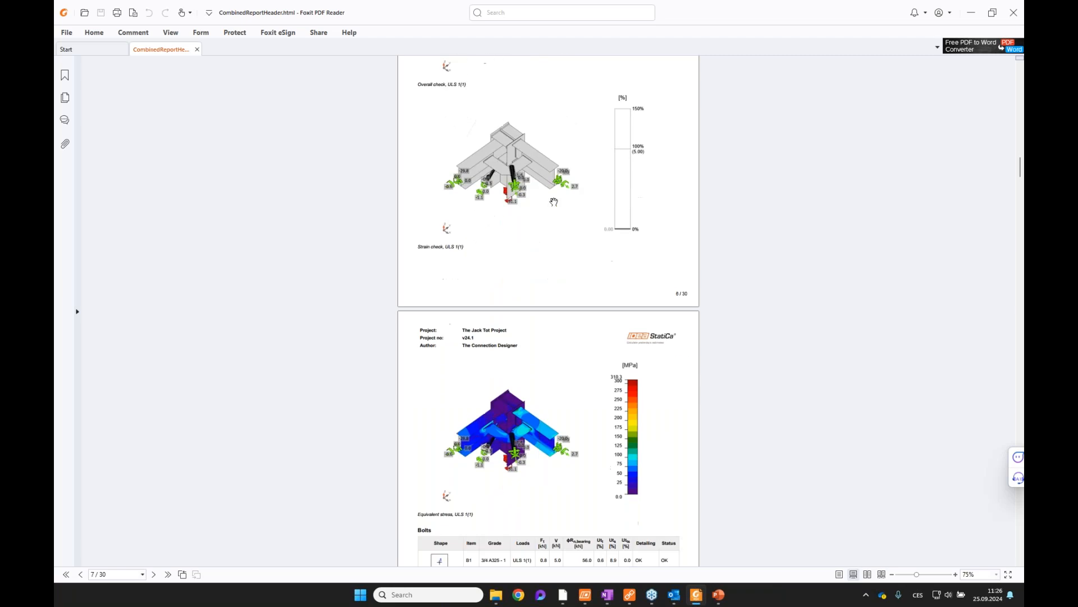
{"action": "scroll", "coordinate": [604, 337], "scroll_direction": "down", "scroll_amount": 8}
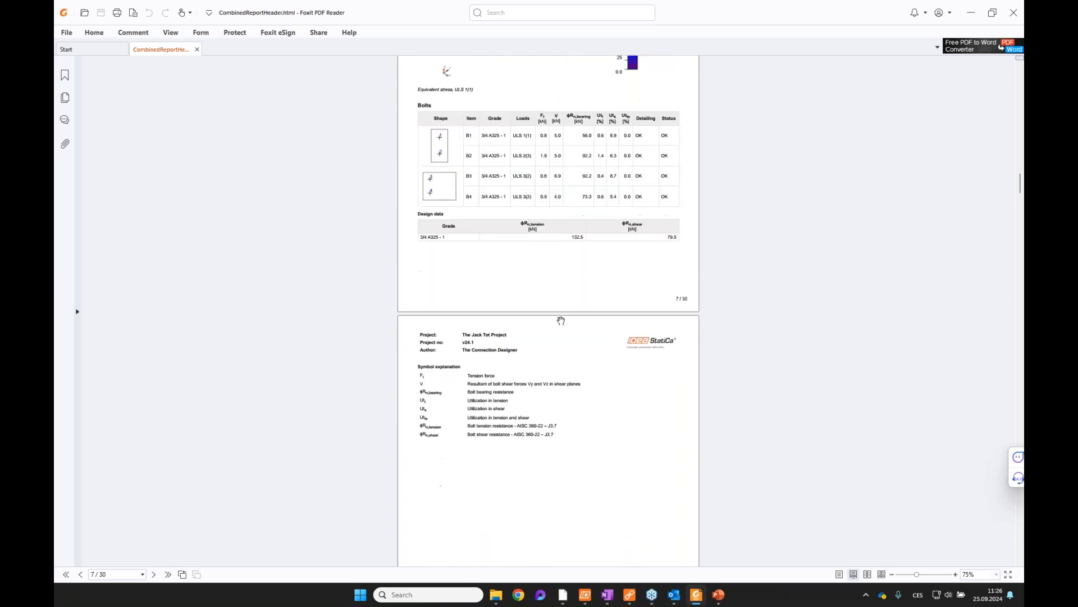
{"action": "scroll", "coordinate": [577, 325], "scroll_direction": "down", "scroll_amount": 8}
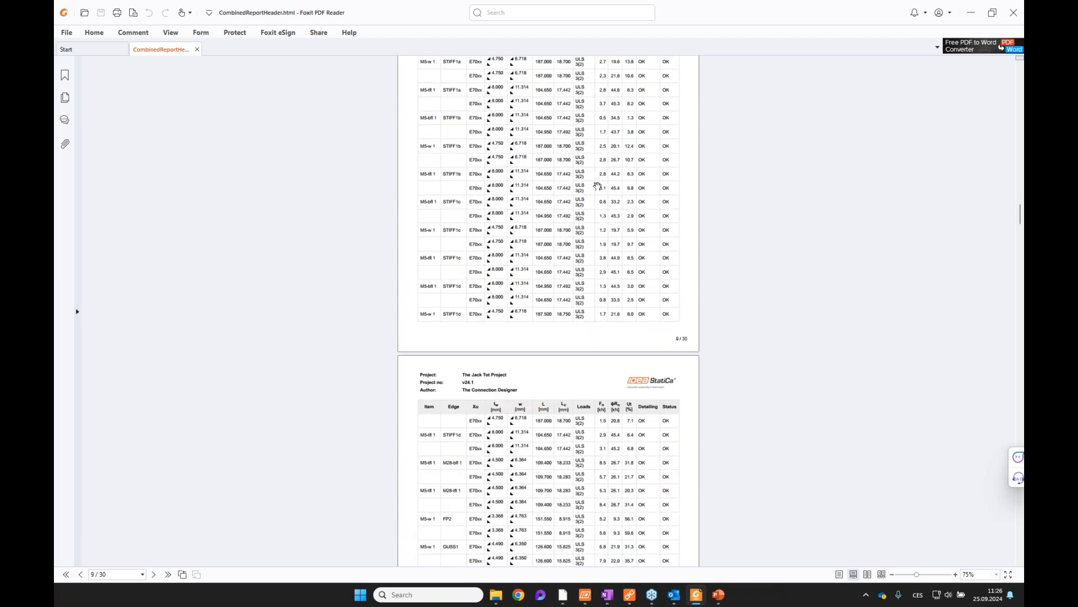
{"action": "scroll", "coordinate": [597, 186], "scroll_direction": "down", "scroll_amount": 5}
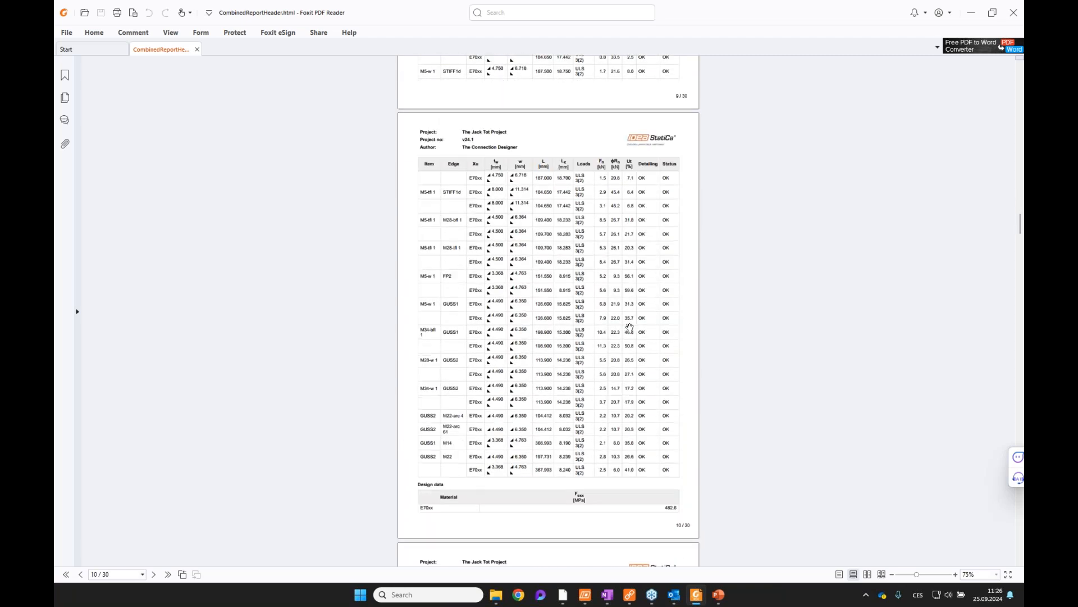
{"action": "scroll", "coordinate": [629, 327], "scroll_direction": "down", "scroll_amount": 8}
Step: Examine project item 11's members and 3D connection picture, and skim the neighbouring report pages
{"action": "left_click_drag", "start_coordinate": [1020, 252], "coordinate": [1011, 366]}
{"action": "scroll", "coordinate": [591, 333], "scroll_direction": "up", "scroll_amount": 3}
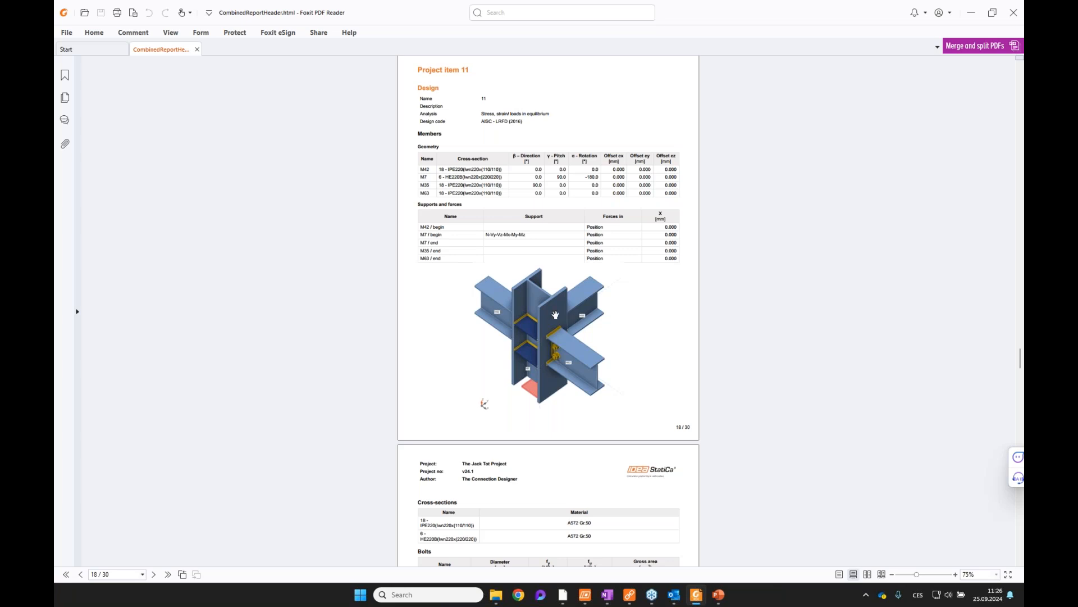
{"action": "scroll", "coordinate": [589, 319], "scroll_direction": "up", "scroll_amount": 5, "text": "ctrl"}
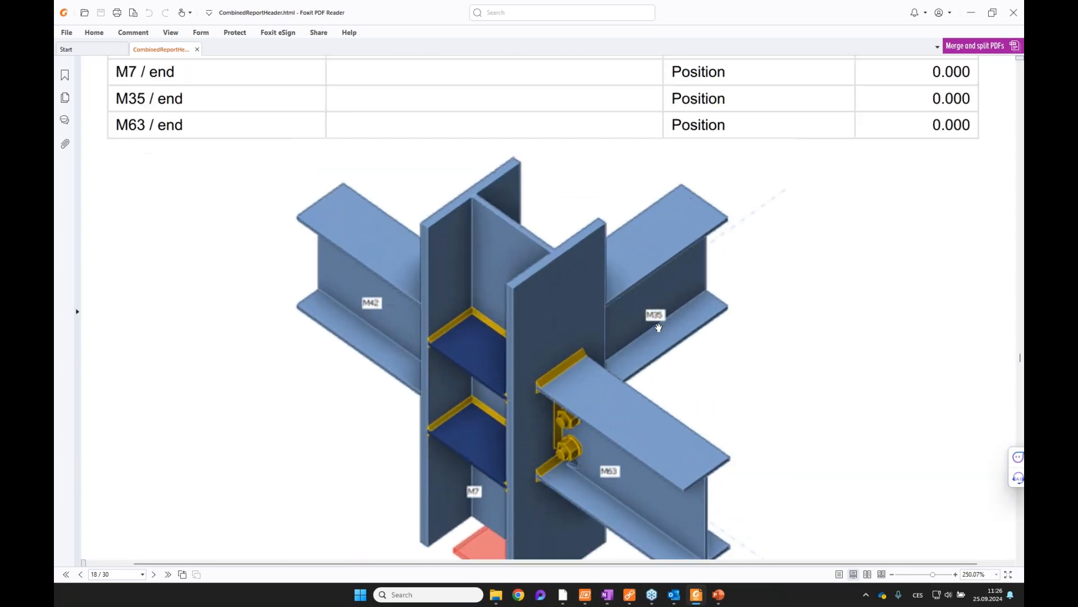
{"action": "scroll", "coordinate": [659, 328], "scroll_direction": "down", "scroll_amount": 5, "text": "ctrl"}
{"action": "scroll", "coordinate": [870, 417], "scroll_direction": "down", "scroll_amount": 4}
{"action": "scroll", "coordinate": [870, 417], "scroll_direction": "down", "scroll_amount": 2}
{"action": "left_click_drag", "start_coordinate": [1019, 389], "coordinate": [965, 335]}
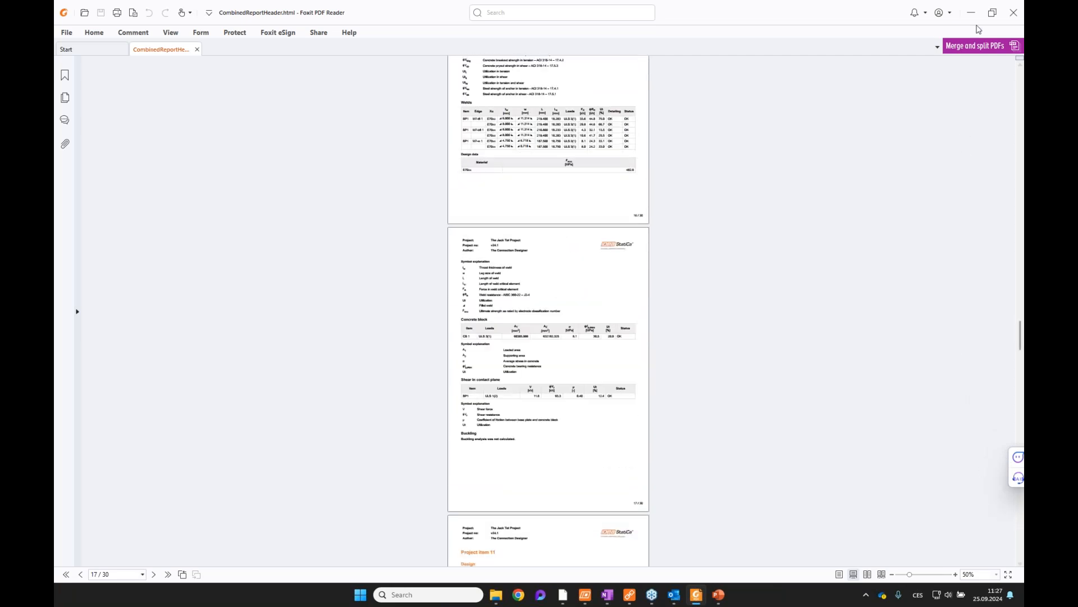
Step: Return to the "To Checker" e-mail in Outlook and open its Cloud Viewer link in a maximized browser window
{"action": "left_click", "coordinate": [973, 15]}
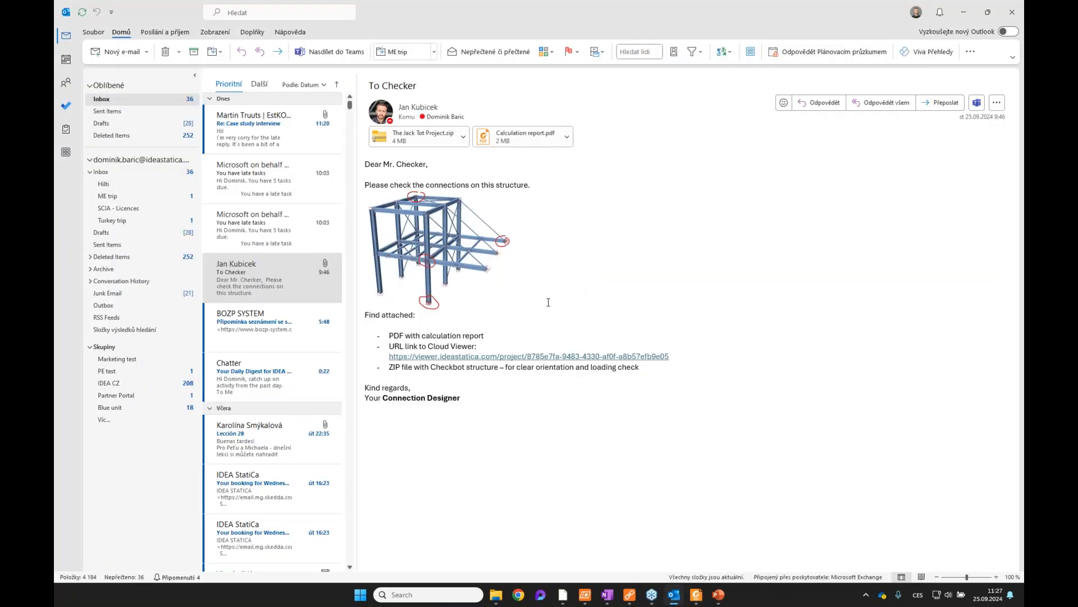
{"action": "left_click", "coordinate": [503, 358]}
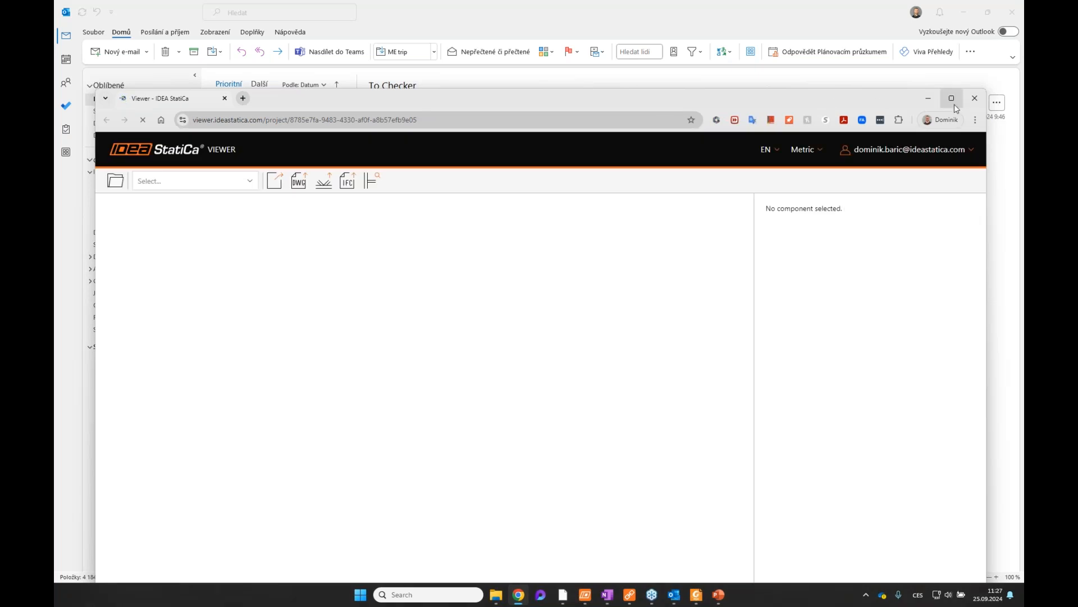
{"action": "left_click", "coordinate": [954, 105]}
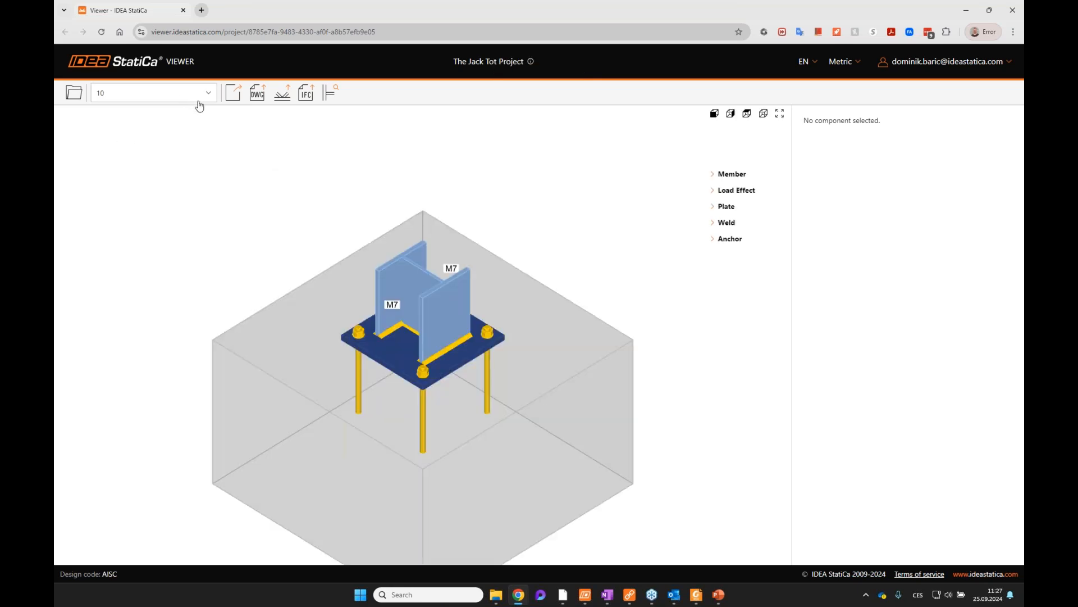
Step: Display connections 26 and 11 in the Viewer, inspect connection 11 from another angle, and close the browser window
{"action": "left_click", "coordinate": [198, 101]}
{"action": "left_click", "coordinate": [171, 137]}
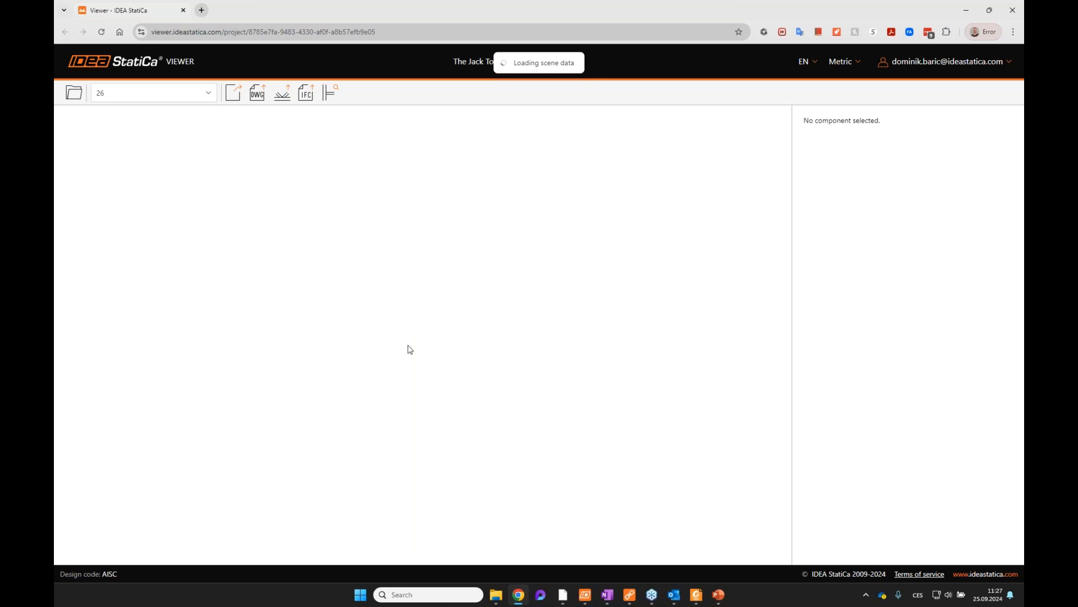
{"action": "left_click_drag", "start_coordinate": [306, 344], "coordinate": [260, 246]}
{"action": "left_click", "coordinate": [157, 101]}
{"action": "left_click", "coordinate": [145, 157]}
{"action": "left_click_drag", "start_coordinate": [432, 393], "coordinate": [450, 284]}
{"action": "scroll", "coordinate": [465, 334], "scroll_direction": "up", "scroll_amount": 3}
{"action": "scroll", "coordinate": [450, 285], "scroll_direction": "down", "scroll_amount": 3}
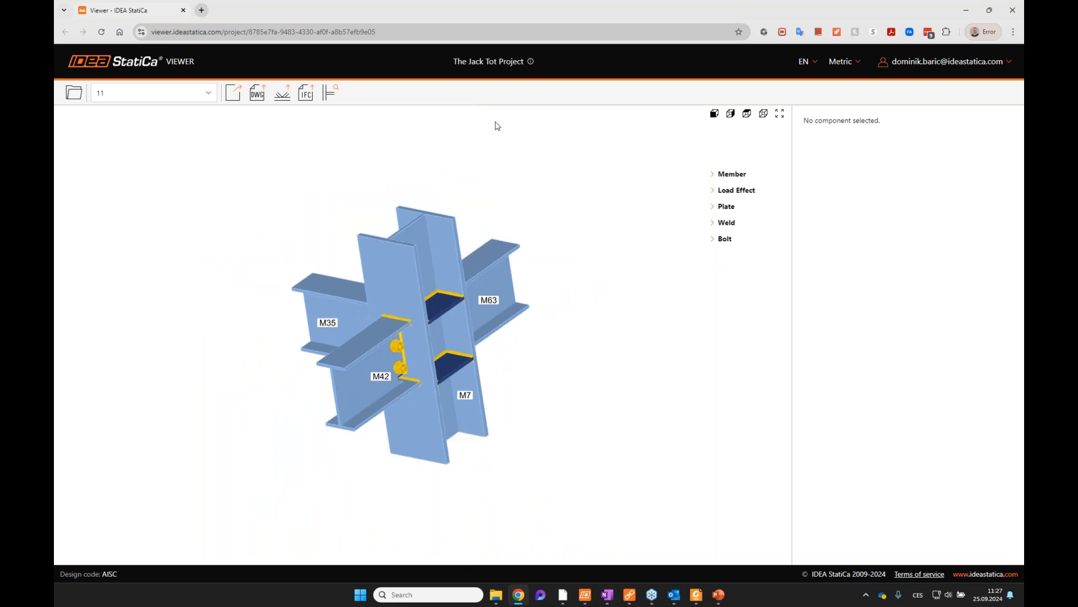
{"action": "left_click", "coordinate": [1013, 10]}
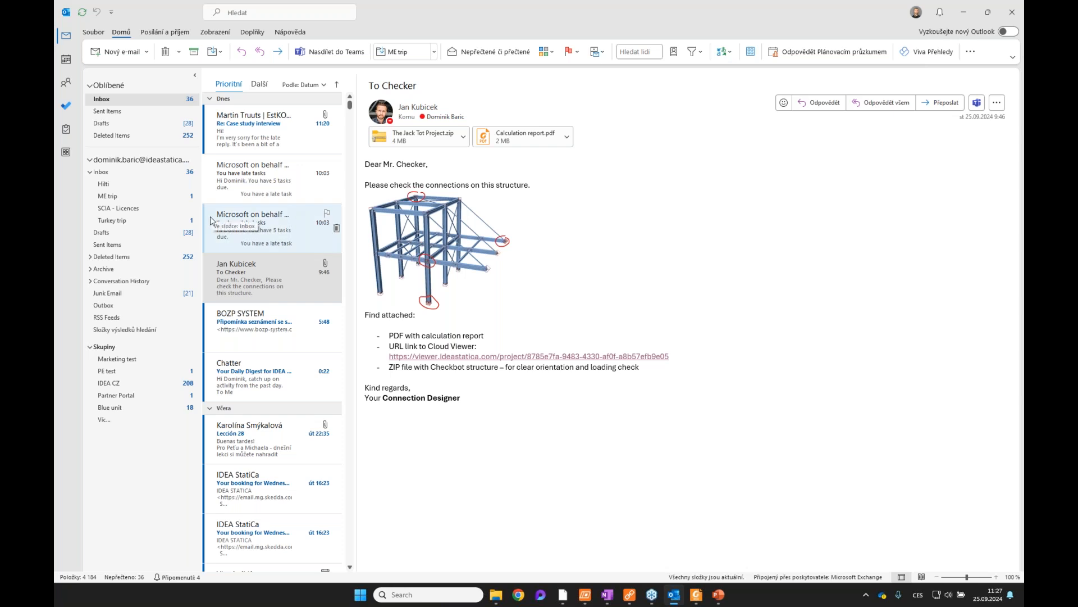
Step: Switch to PowerPoint, present slide 10, "COLLABORATION 3 from CONN. DESIGNER to DETAILER", and end the slide show
{"action": "left_click", "coordinate": [753, 543]}
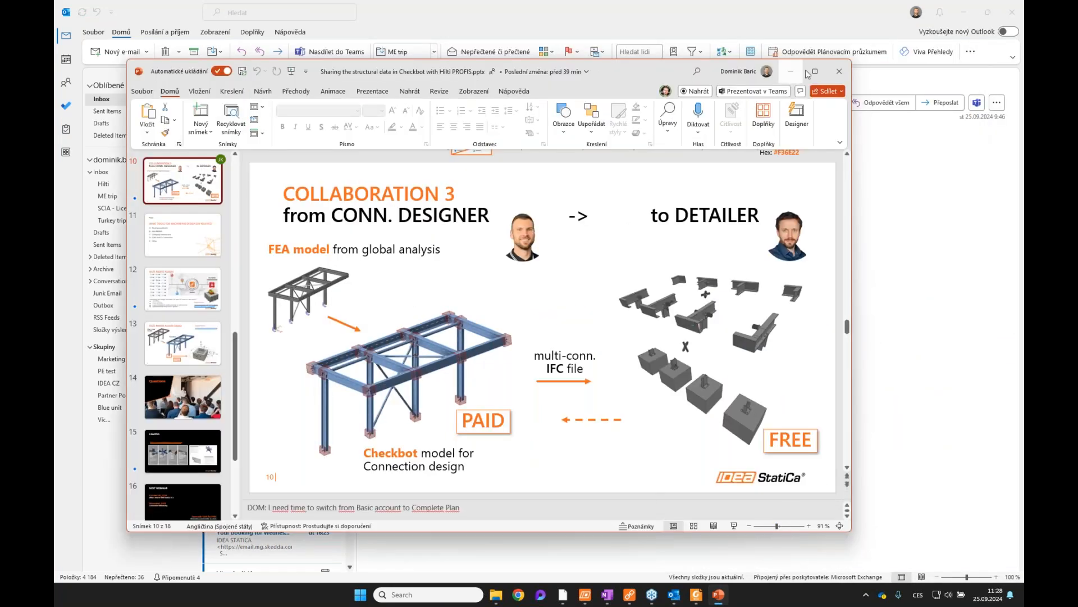
{"action": "left_click", "coordinate": [815, 72]}
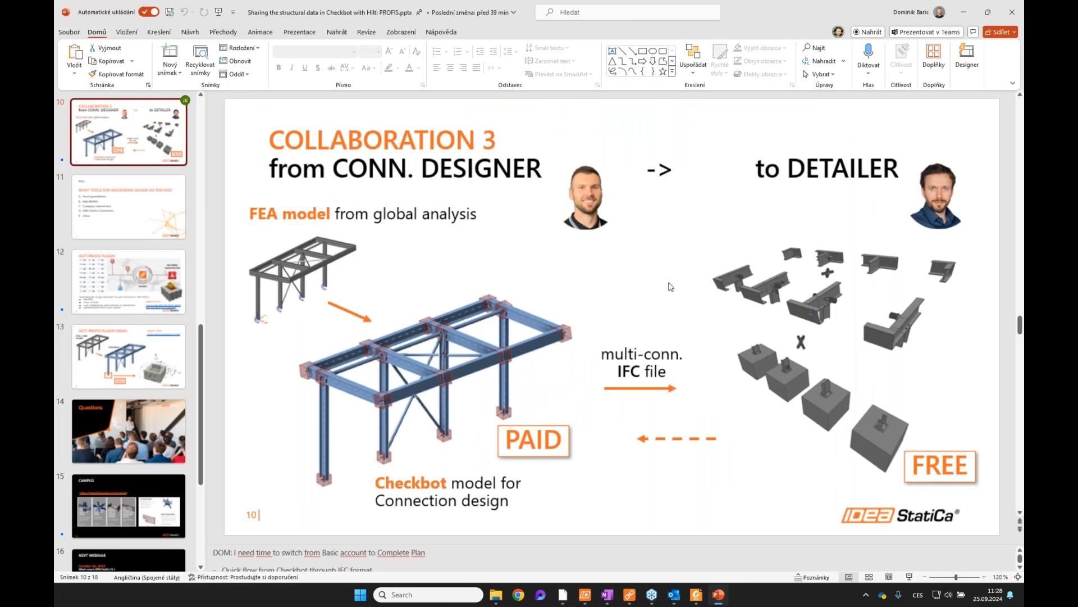
{"action": "left_click", "coordinate": [909, 577]}
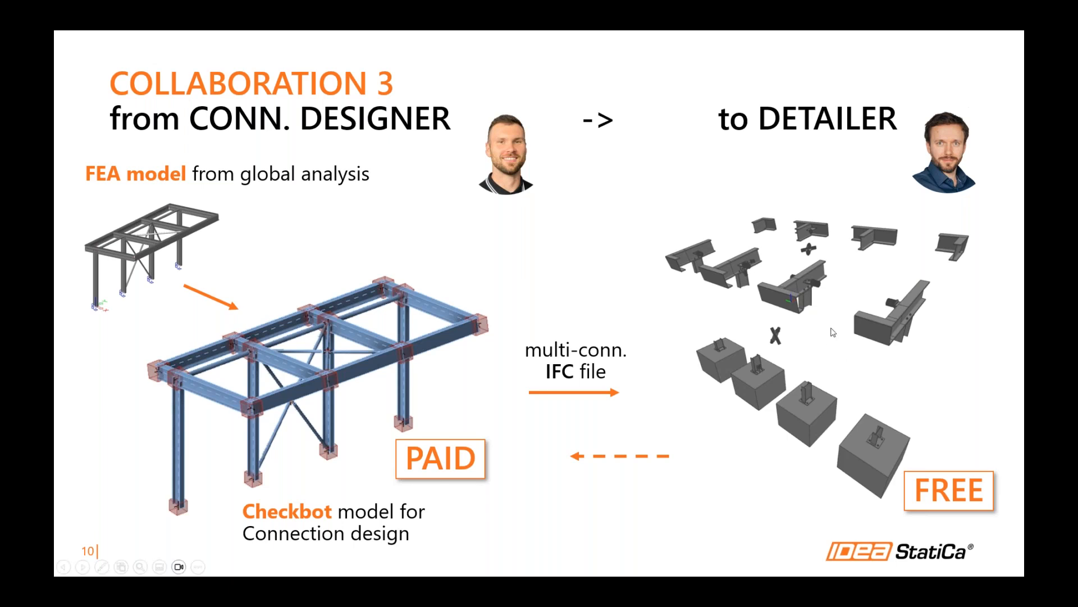
{"action": "key", "text": "Escape"}
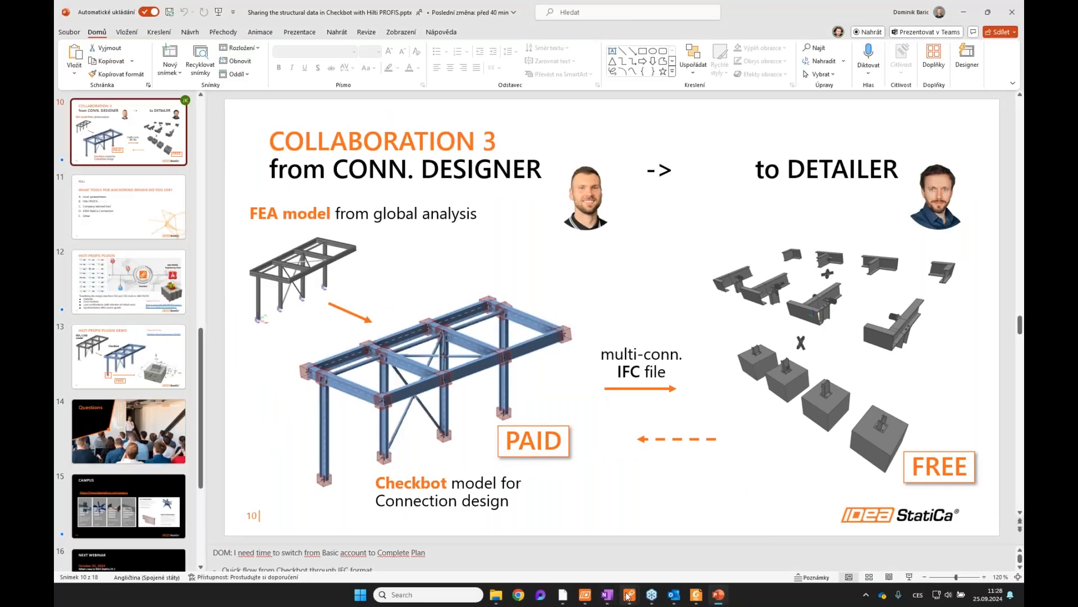
Step: Switch to the Bus stop project in Checkbot and inspect the whole steel structure from another angle
{"action": "mouse_move", "coordinate": [629, 595]}
{"action": "left_click", "coordinate": [599, 557]}
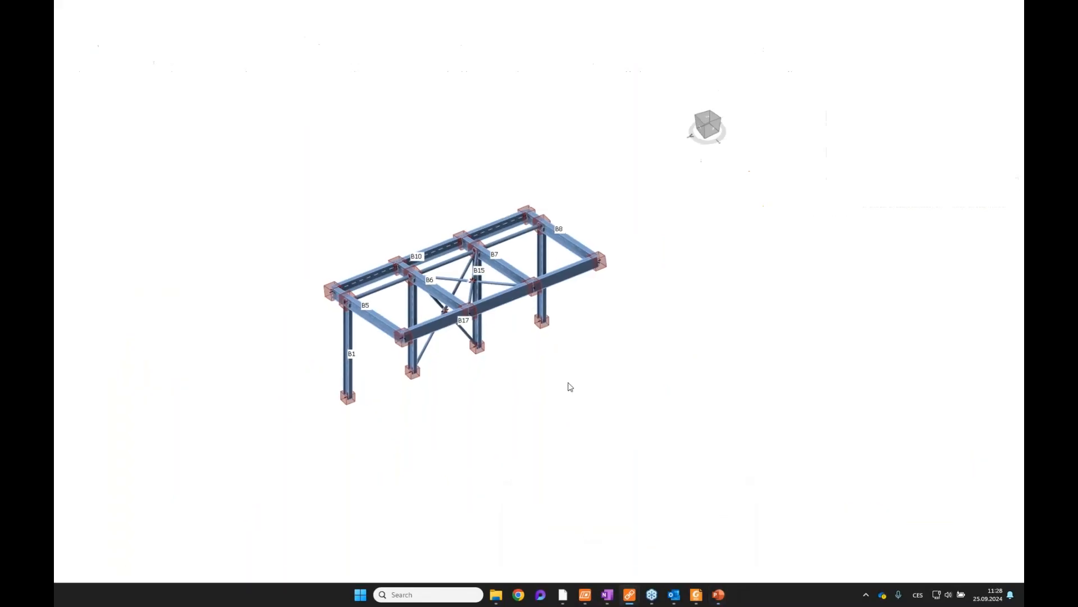
{"action": "scroll", "coordinate": [540, 241], "scroll_direction": "up", "scroll_amount": 3}
{"action": "scroll", "coordinate": [578, 197], "scroll_direction": "down", "scroll_amount": 5}
{"action": "scroll", "coordinate": [635, 173], "scroll_direction": "up", "scroll_amount": 2}
{"action": "middle_click_drag", "start_coordinate": [635, 173], "coordinate": [729, 119]}
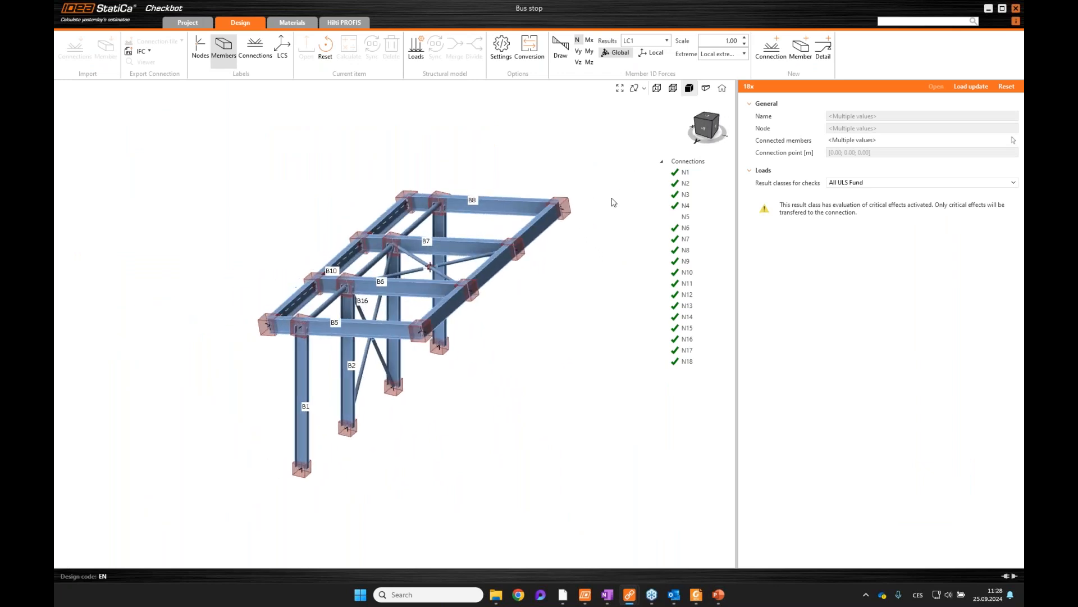
Step: Look through connections N1 to N4 with their 3D previews and check results
{"action": "left_click", "coordinate": [694, 174]}
{"action": "left_click", "coordinate": [695, 186]}
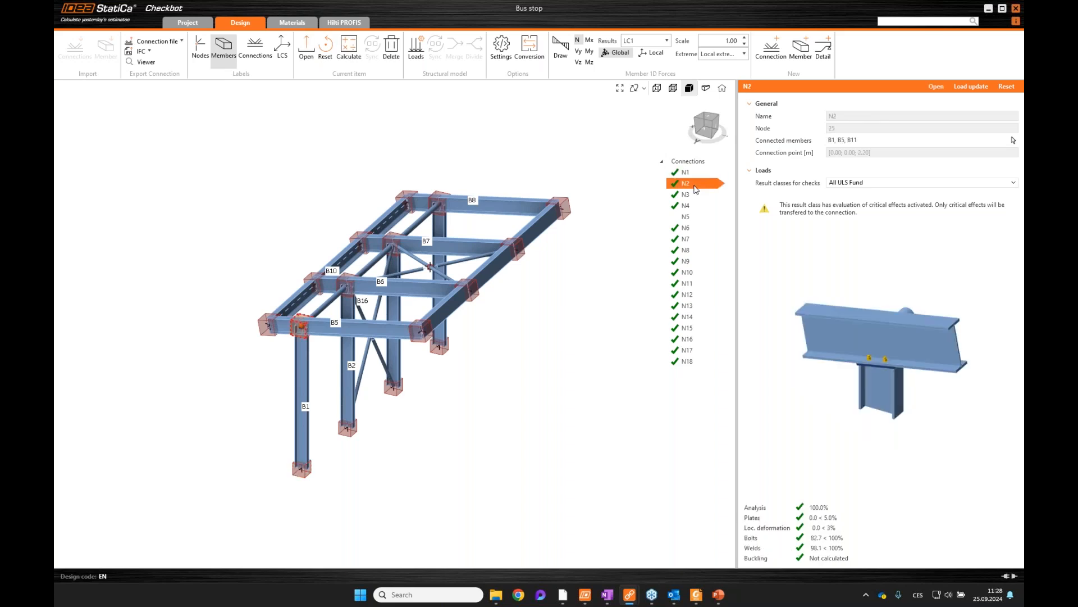
{"action": "left_click", "coordinate": [696, 196]}
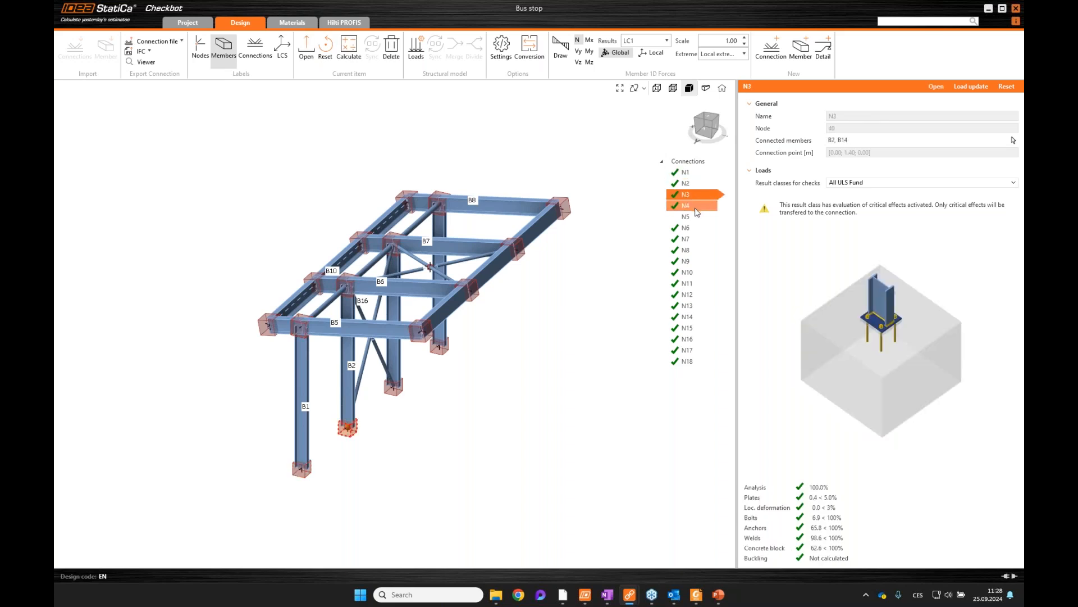
{"action": "left_click", "coordinate": [696, 208]}
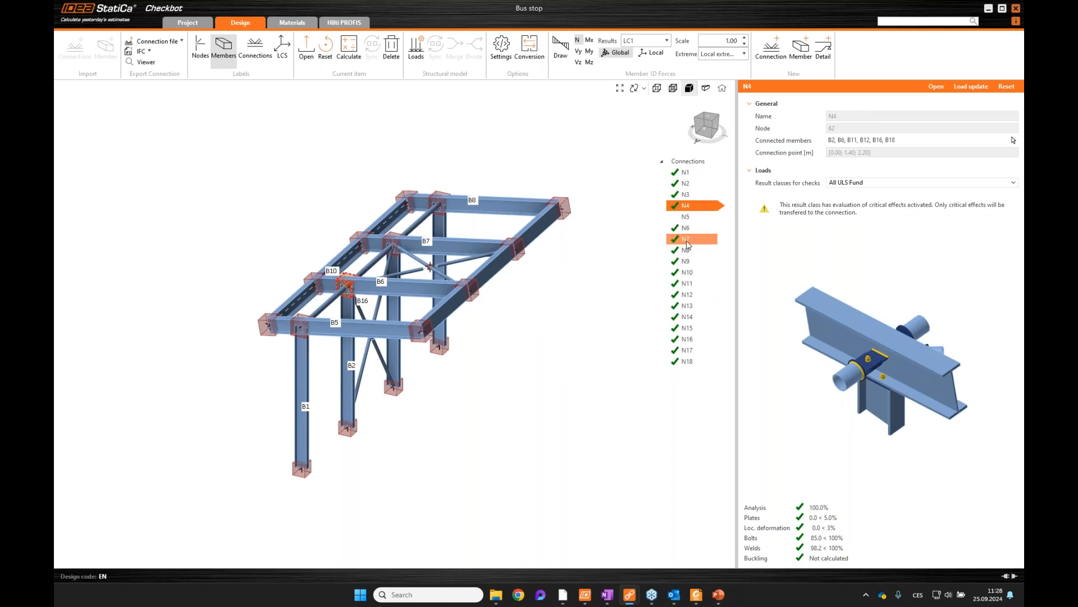
Step: Look through connections N9, N11, N15 and N18 with their check results and view the structure from the front
{"action": "left_click", "coordinate": [687, 261]}
{"action": "left_click", "coordinate": [686, 283]}
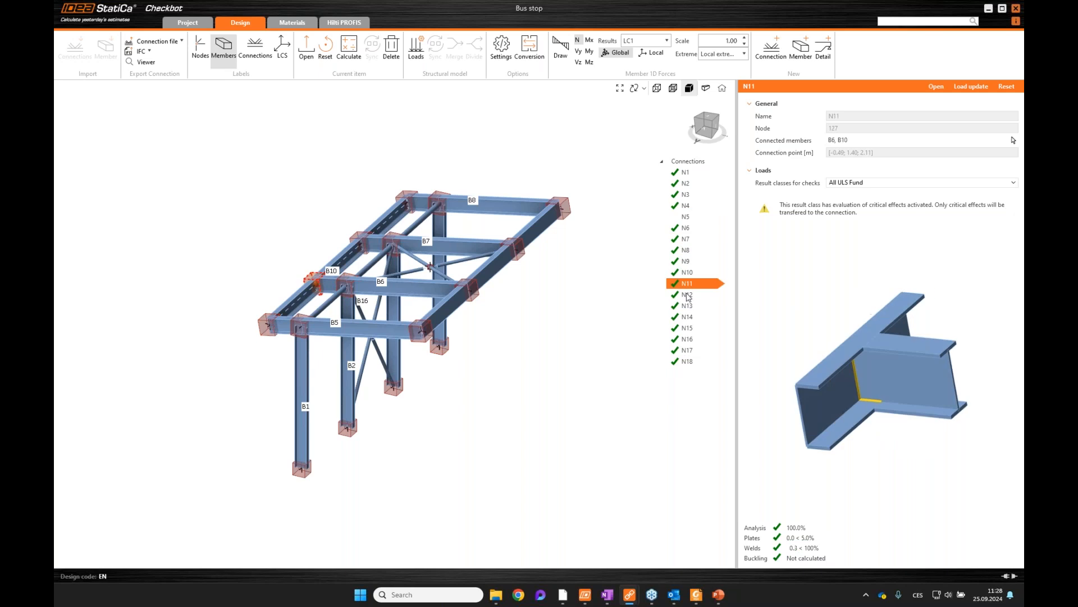
{"action": "left_click", "coordinate": [687, 327]}
{"action": "left_click", "coordinate": [689, 362]}
{"action": "scroll", "coordinate": [604, 281], "scroll_direction": "down", "scroll_amount": 3}
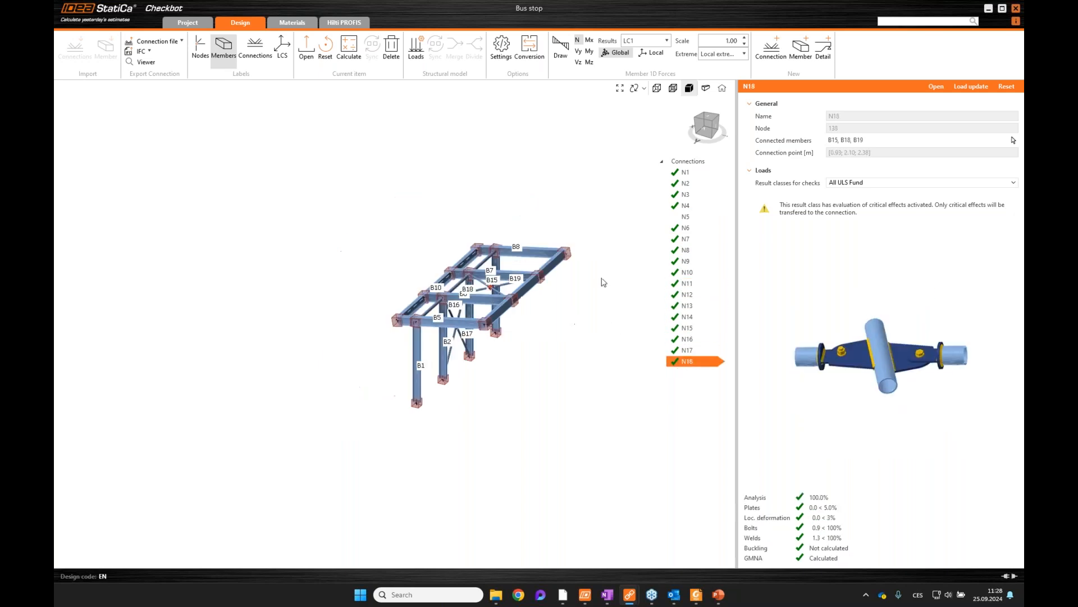
{"action": "left_click_drag", "start_coordinate": [700, 130], "coordinate": [545, 132]}
{"action": "scroll", "coordinate": [412, 168], "scroll_direction": "up", "scroll_amount": 3}
{"action": "middle_click_drag", "start_coordinate": [412, 168], "coordinate": [345, 174]}
{"action": "scroll", "coordinate": [345, 174], "scroll_direction": "down", "scroll_amount": 2}
Step: Select all connections from N1 to N18 and start exporting them to one IFC model
{"action": "left_click", "coordinate": [685, 171]}
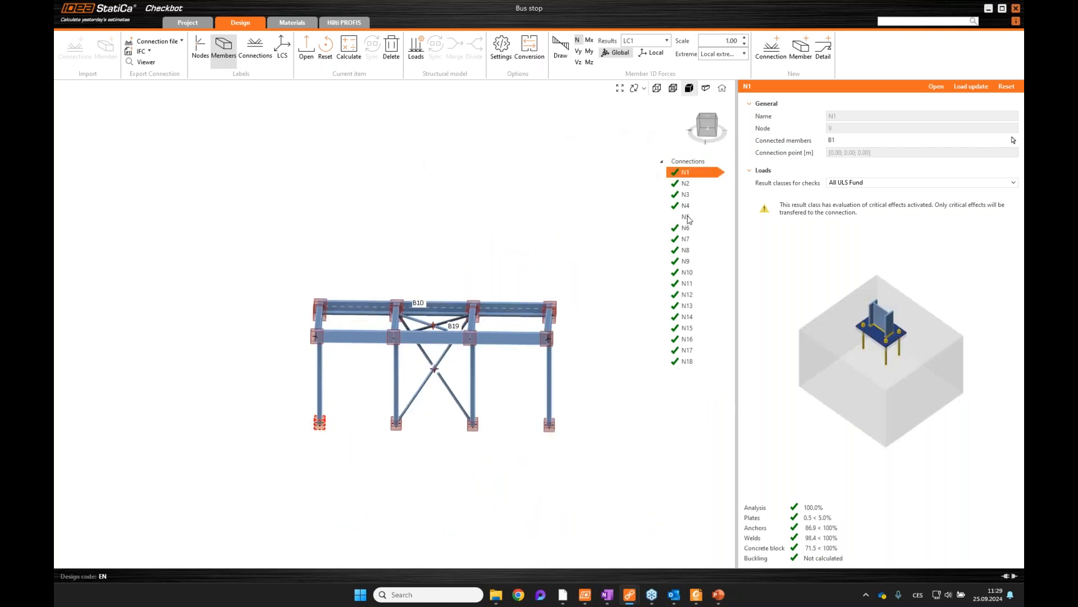
{"action": "left_click", "coordinate": [690, 362], "text": "shift"}
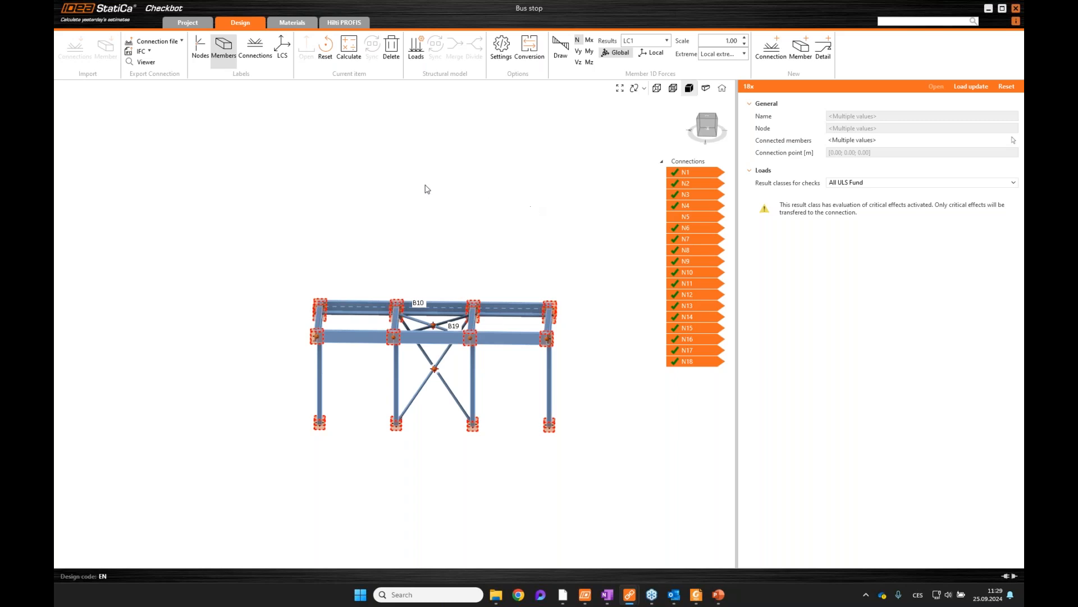
{"action": "left_click", "coordinate": [149, 52]}
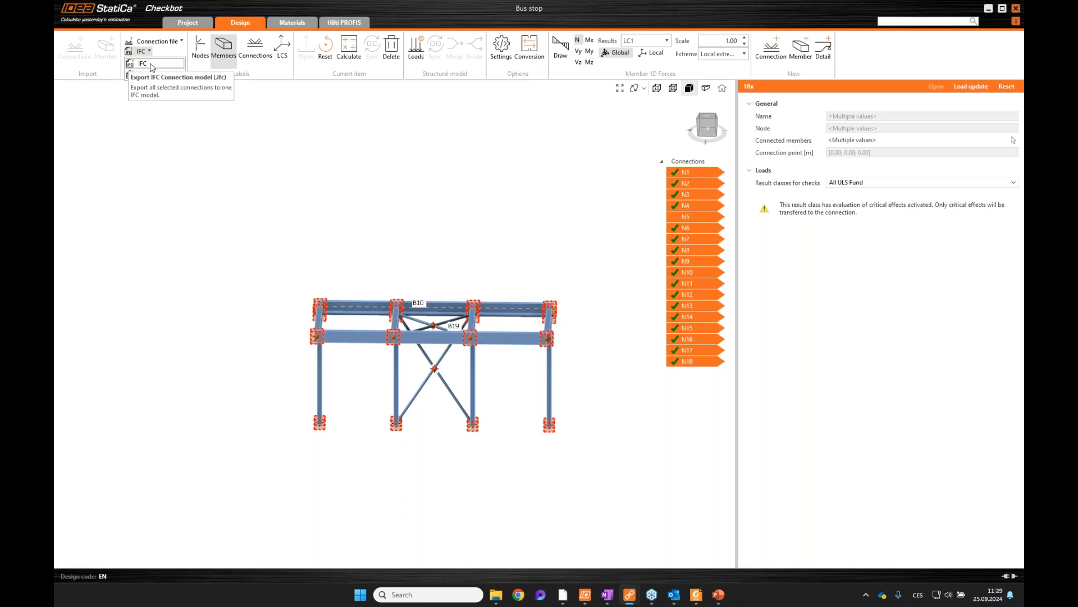
{"action": "left_click", "coordinate": [150, 65]}
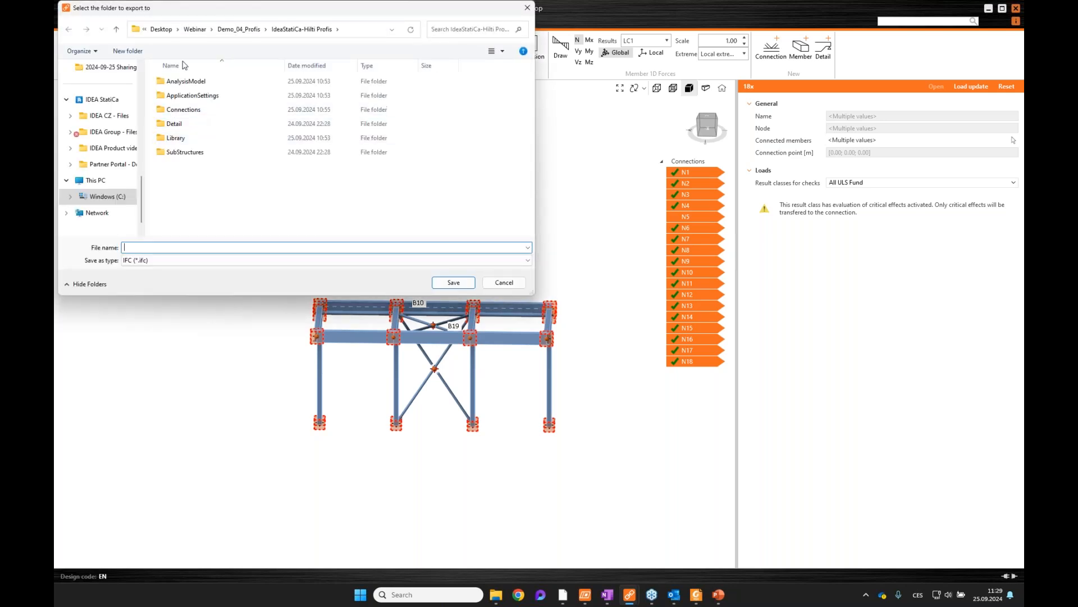
Step: Save the IFC export as "IFC BUS Stop" in the Collaboration 3 folder under Webinar
{"action": "left_click", "coordinate": [256, 30]}
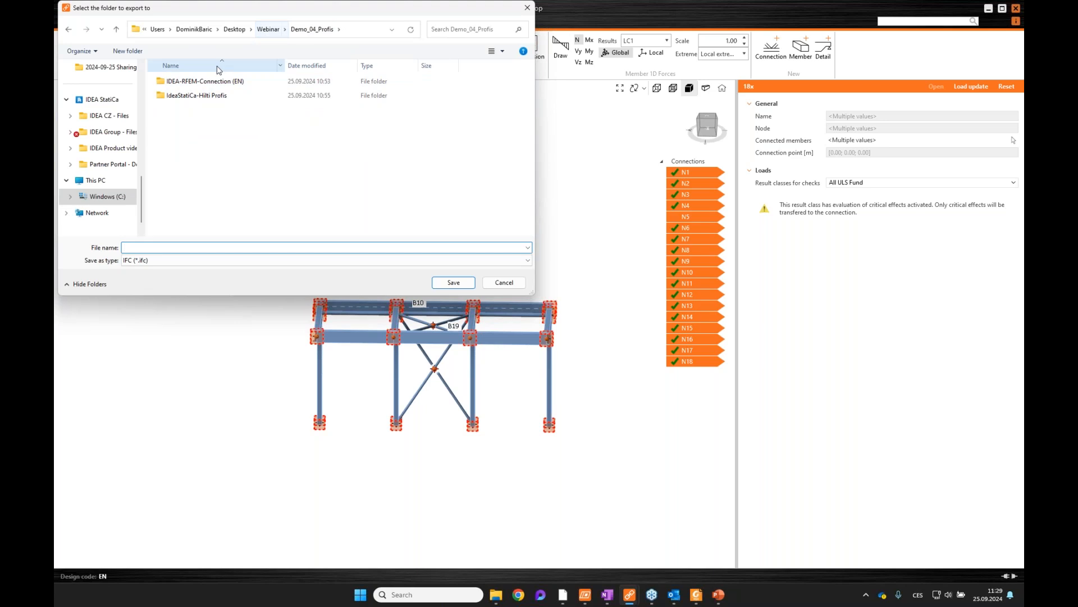
{"action": "left_click", "coordinate": [267, 31]}
{"action": "double_click", "coordinate": [180, 108]}
{"action": "left_click", "coordinate": [159, 245]}
{"action": "type", "text": "IFC"}
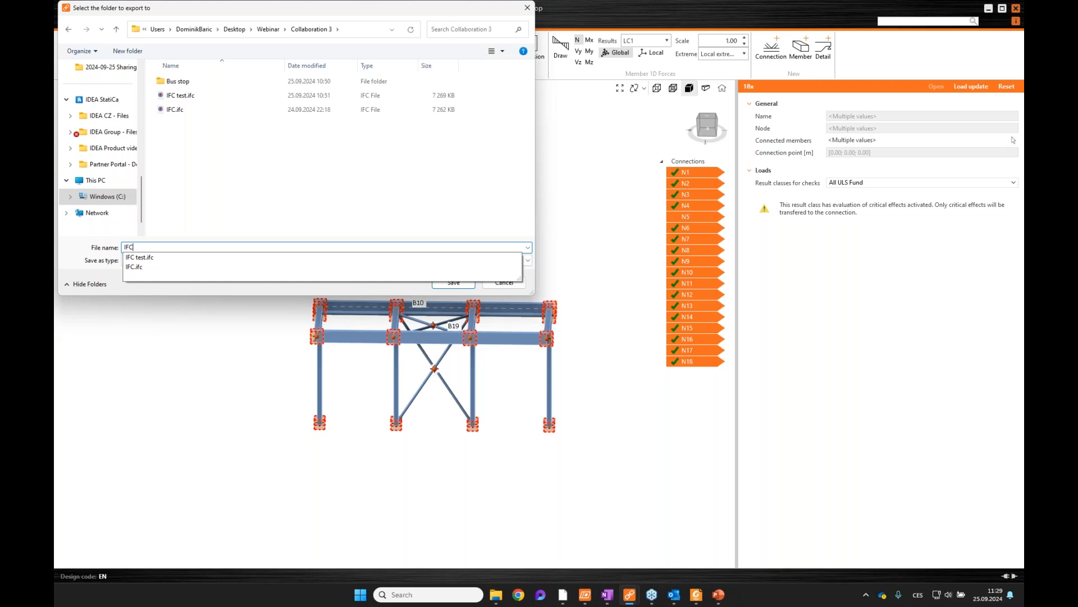
{"action": "type", "text": " T"}
{"action": "key", "text": "BackSpace"}
{"action": "type", "text": "BUS Stop"}
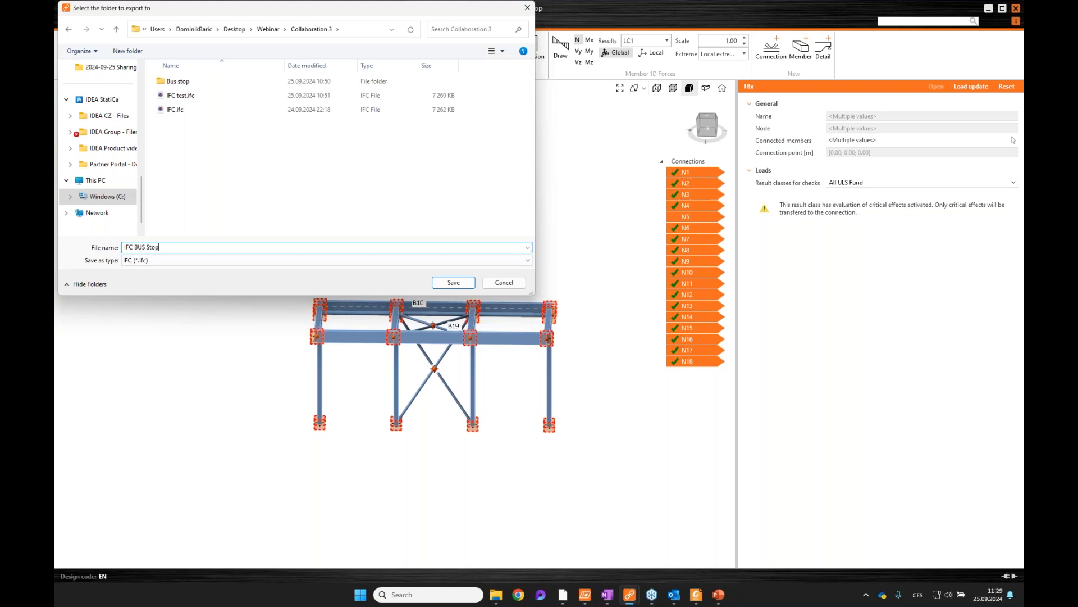
{"action": "key", "text": "Return"}
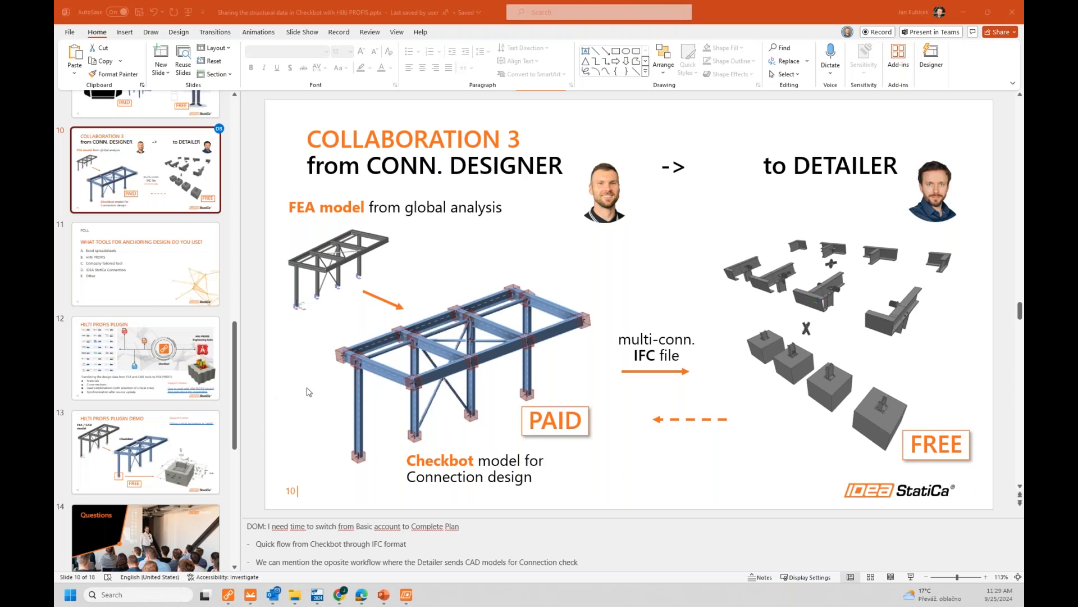
Step: Open the Demo_03 folder and inspect the connections of Bus stop.ifc in BIMvision from several angles
{"action": "mouse_move", "coordinate": [298, 596]}
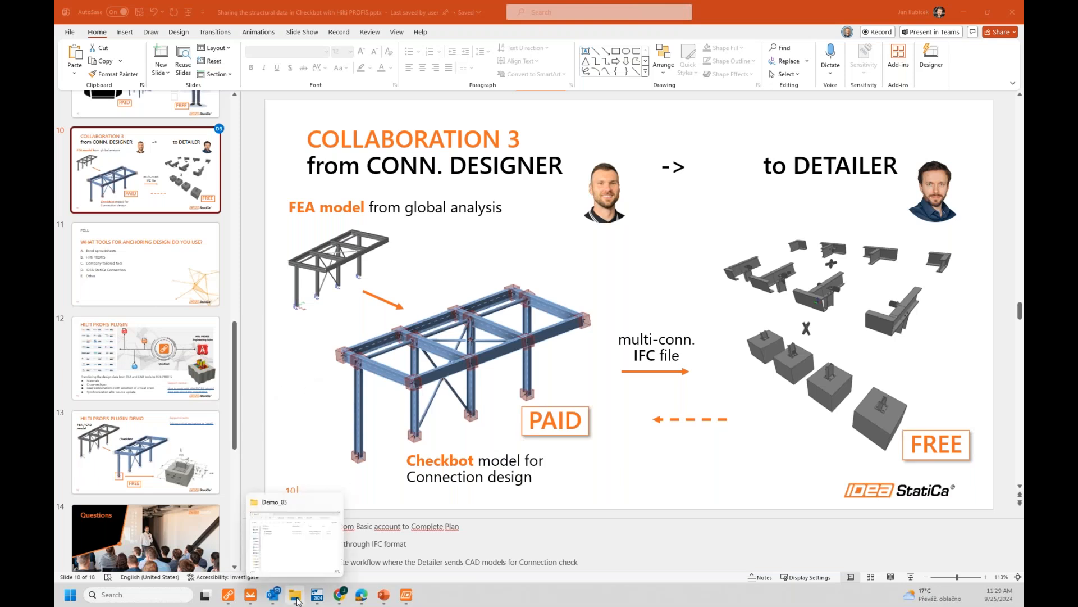
{"action": "left_click", "coordinate": [307, 545]}
{"action": "left_click_drag", "start_coordinate": [340, 55], "coordinate": [338, 137]}
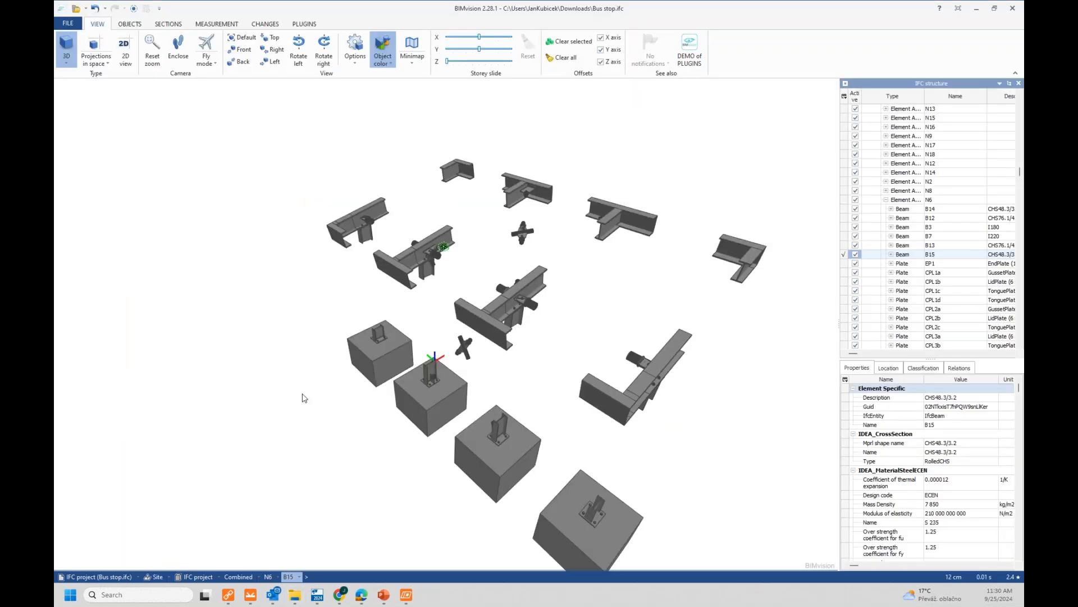
{"action": "middle_click_drag", "start_coordinate": [374, 399], "coordinate": [335, 371]}
{"action": "left_click_drag", "start_coordinate": [336, 370], "coordinate": [326, 342]}
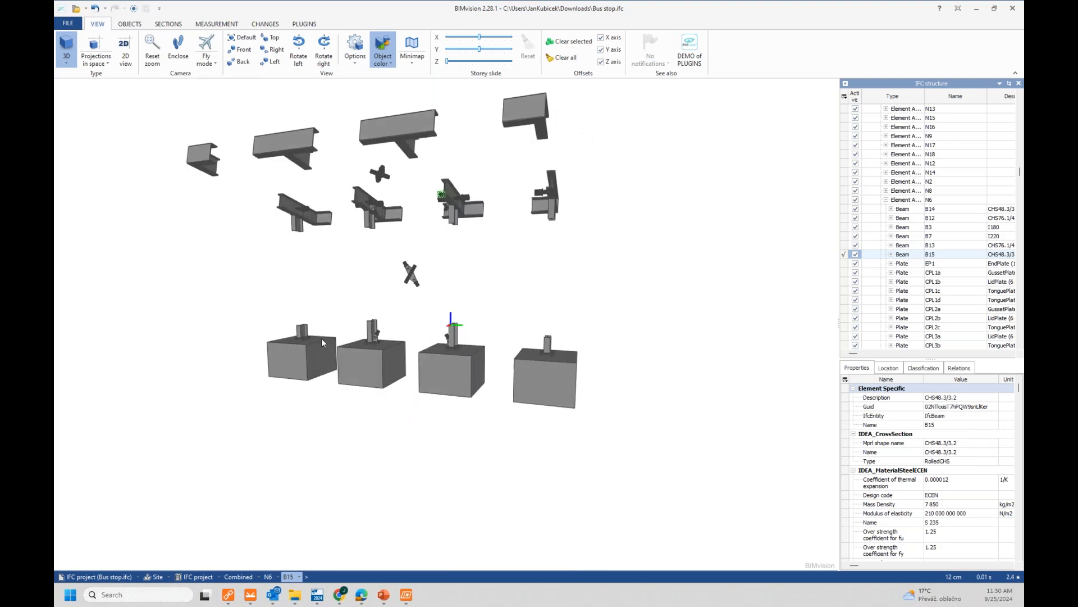
{"action": "scroll", "coordinate": [456, 261], "scroll_direction": "up", "scroll_amount": 6}
{"action": "left_click_drag", "start_coordinate": [460, 260], "coordinate": [474, 281]}
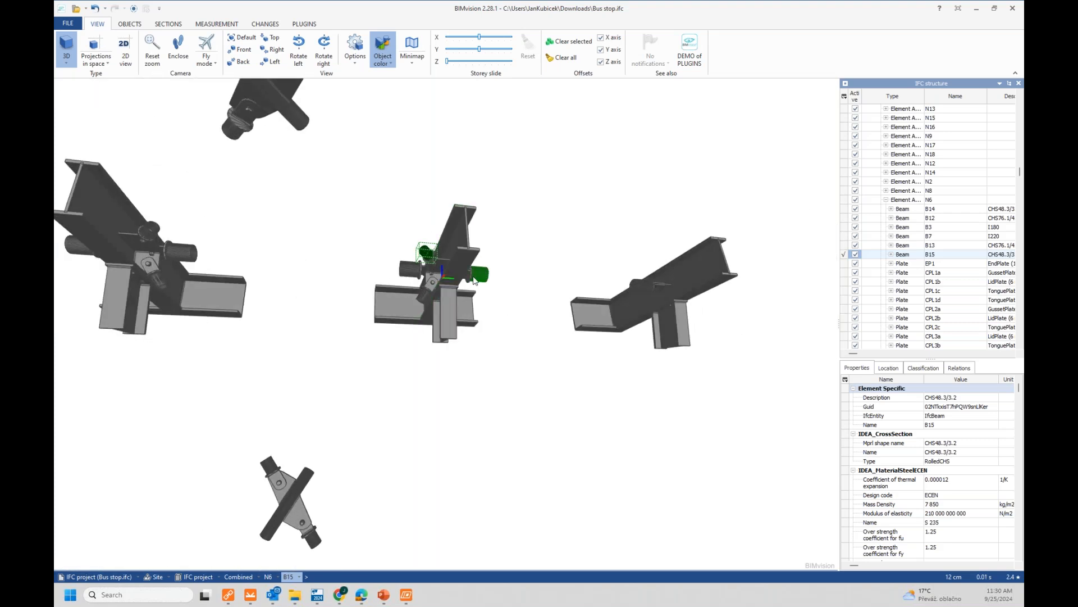
{"action": "left_click_drag", "start_coordinate": [408, 292], "coordinate": [399, 329]}
{"action": "scroll", "coordinate": [336, 272], "scroll_direction": "up", "scroll_amount": 6}
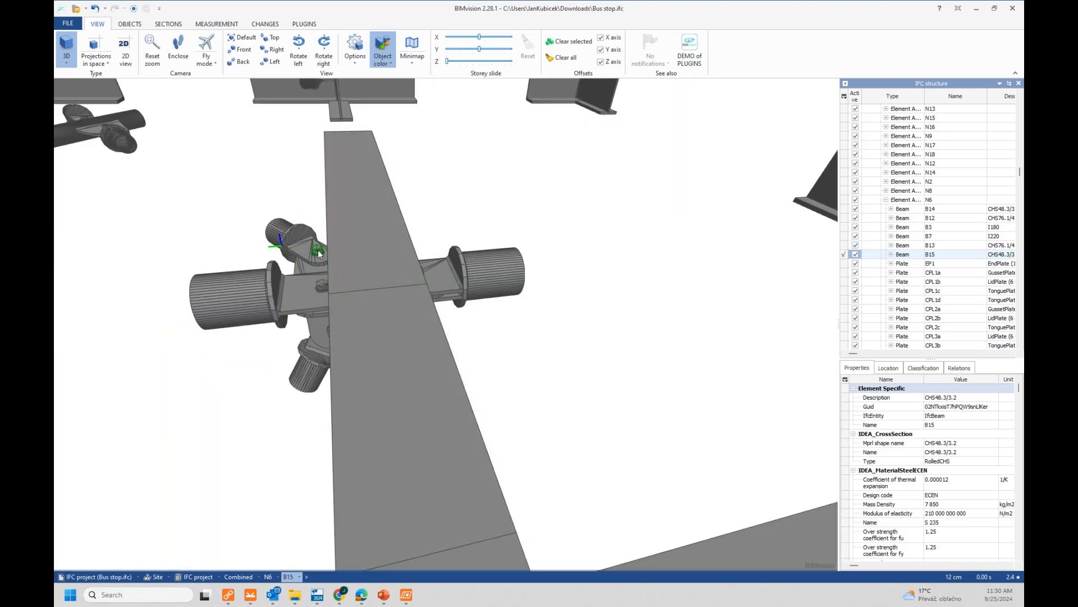
Step: Examine the IFC properties of a bolt, a tongue plate and a weld in connection N4, and return to the overall view
{"action": "left_click", "coordinate": [318, 253]}
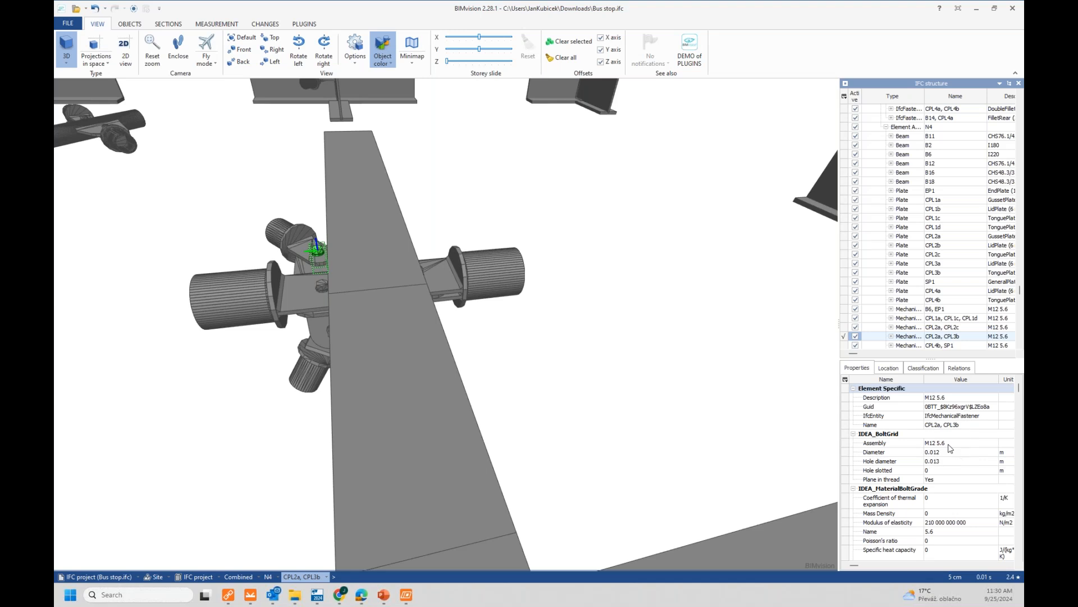
{"action": "left_click", "coordinate": [298, 300]}
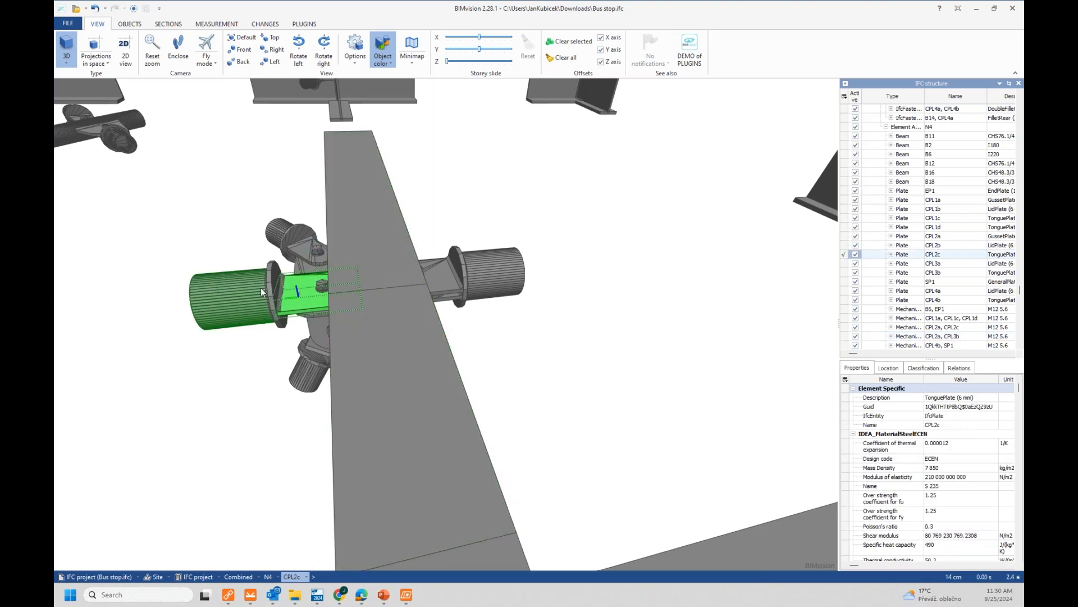
{"action": "scroll", "coordinate": [284, 301], "scroll_direction": "up", "scroll_amount": 5}
{"action": "left_click", "coordinate": [283, 302]}
{"action": "scroll", "coordinate": [284, 302], "scroll_direction": "down", "scroll_amount": 10}
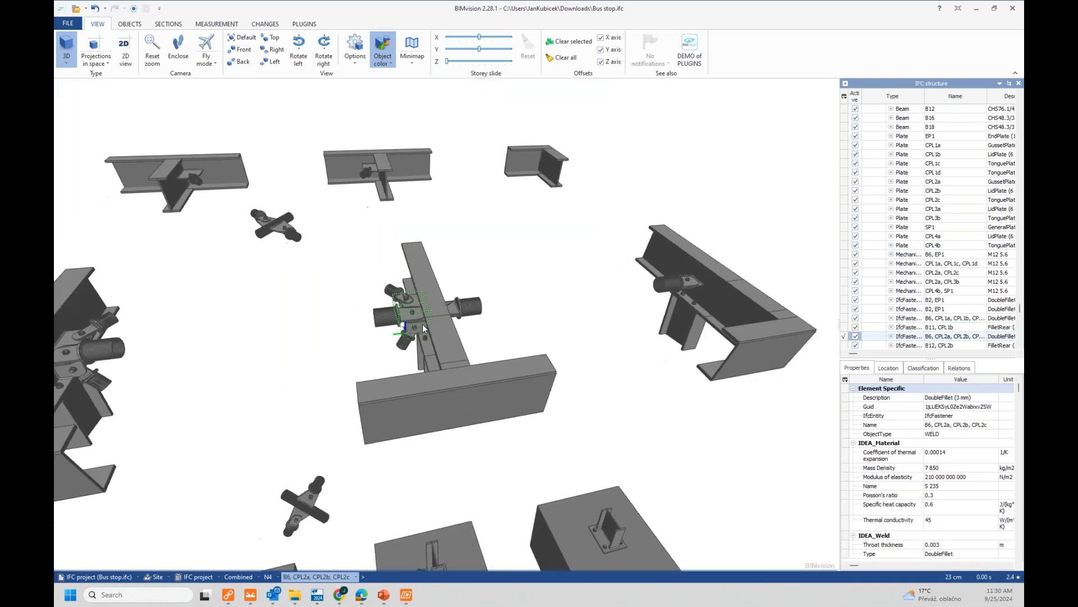
{"action": "scroll", "coordinate": [423, 329], "scroll_direction": "down", "scroll_amount": 3}
{"action": "middle_click_drag", "start_coordinate": [272, 359], "coordinate": [347, 341]}
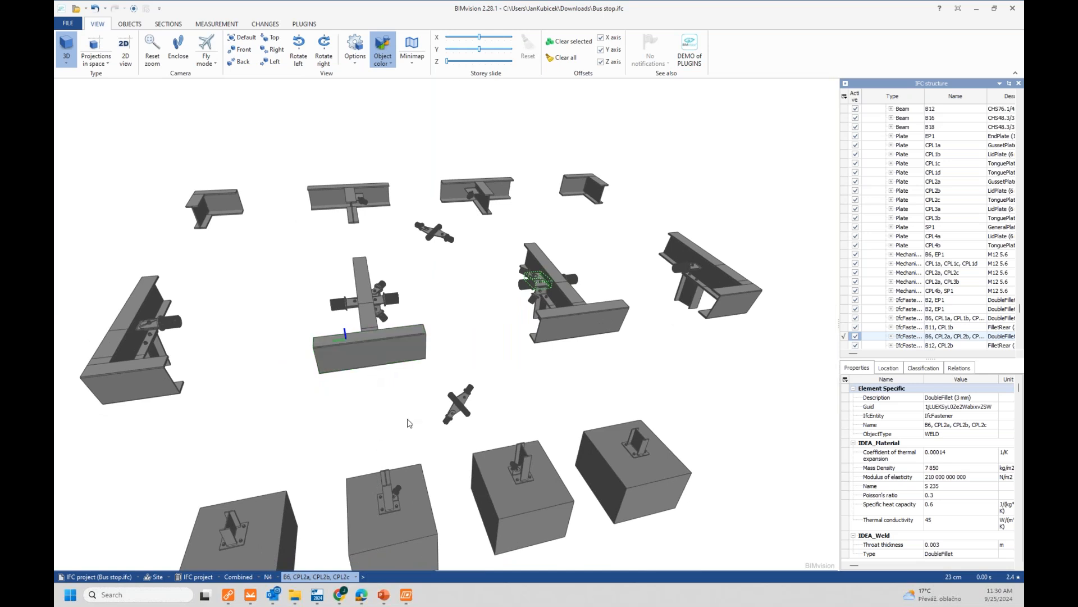
Step: Switch to Tekla Structures and insert Bus stop.ifc from the Demo_03 folder as a reference model located by the model origin
{"action": "mouse_move", "coordinate": [318, 599]}
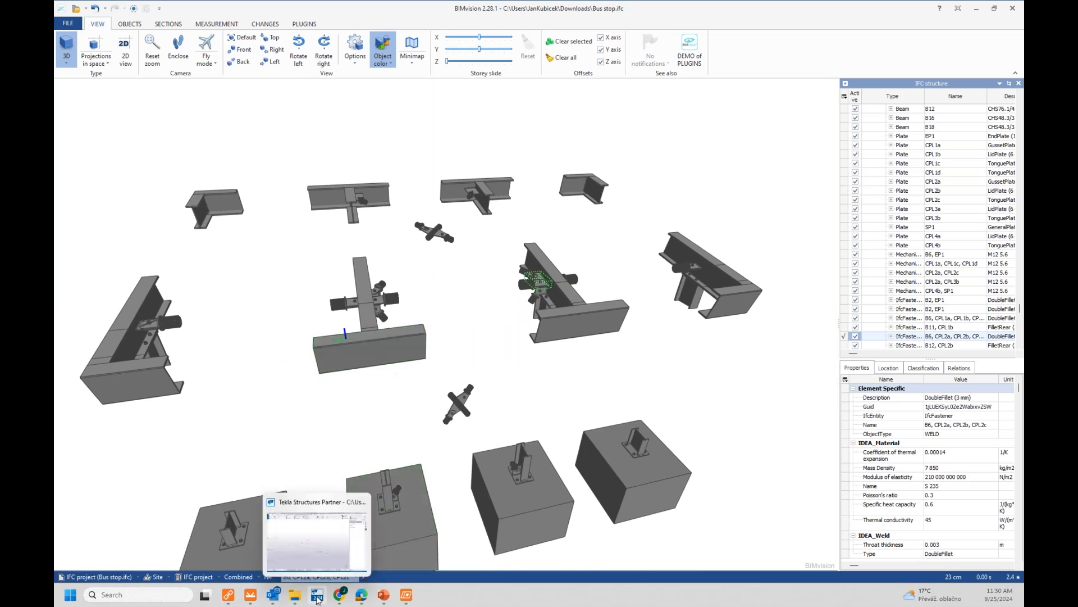
{"action": "left_click", "coordinate": [319, 551]}
{"action": "scroll", "coordinate": [446, 377], "scroll_direction": "down", "scroll_amount": 3}
{"action": "middle_click_drag", "start_coordinate": [445, 373], "coordinate": [398, 401]}
{"action": "scroll", "coordinate": [408, 383], "scroll_direction": "up", "scroll_amount": 2}
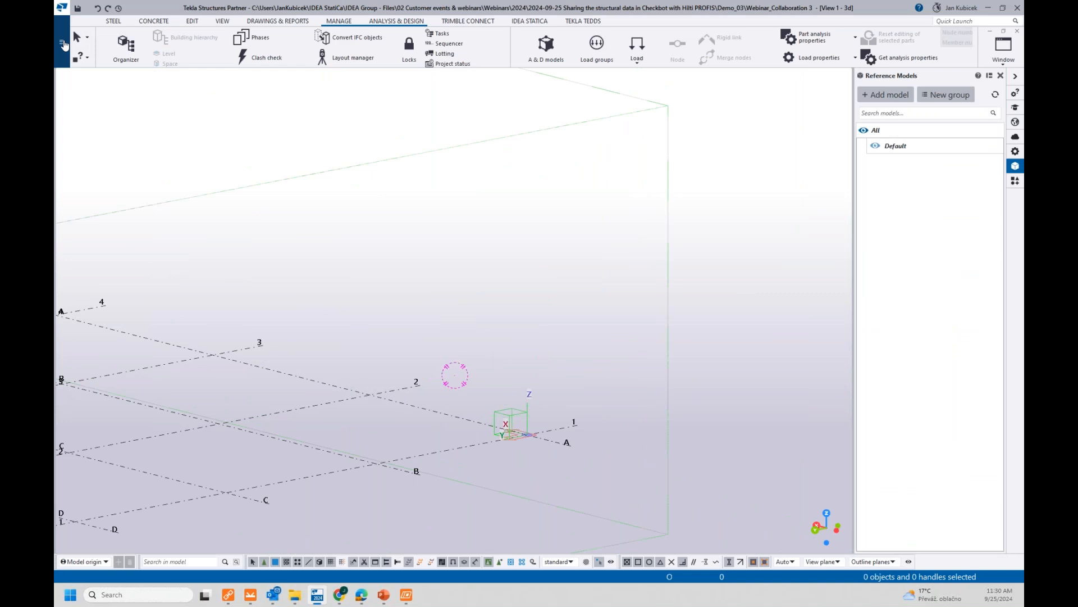
{"action": "left_click", "coordinate": [63, 45]}
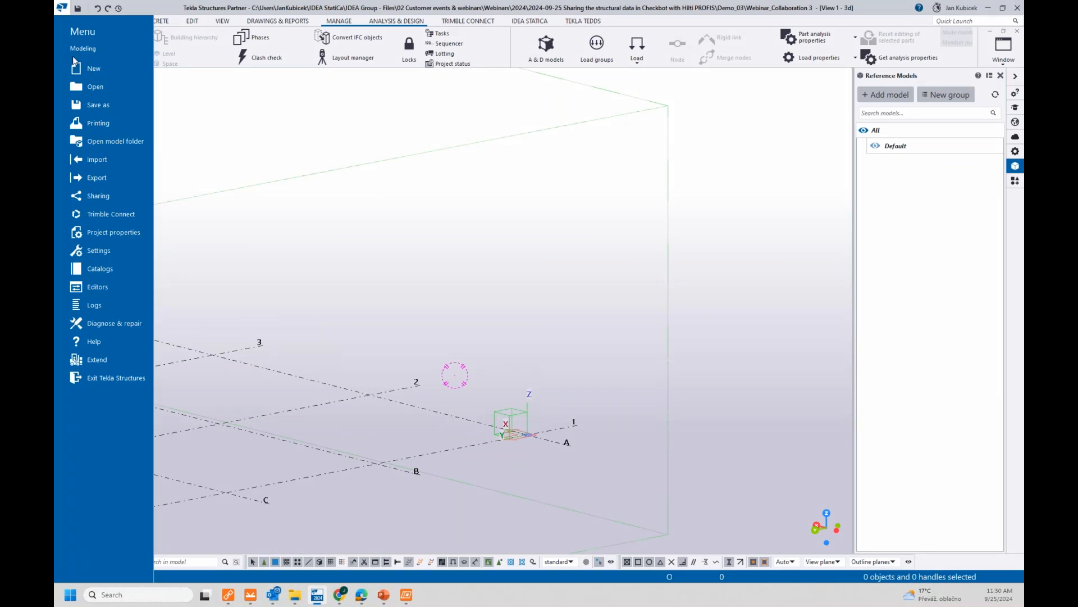
{"action": "left_click", "coordinate": [102, 160]}
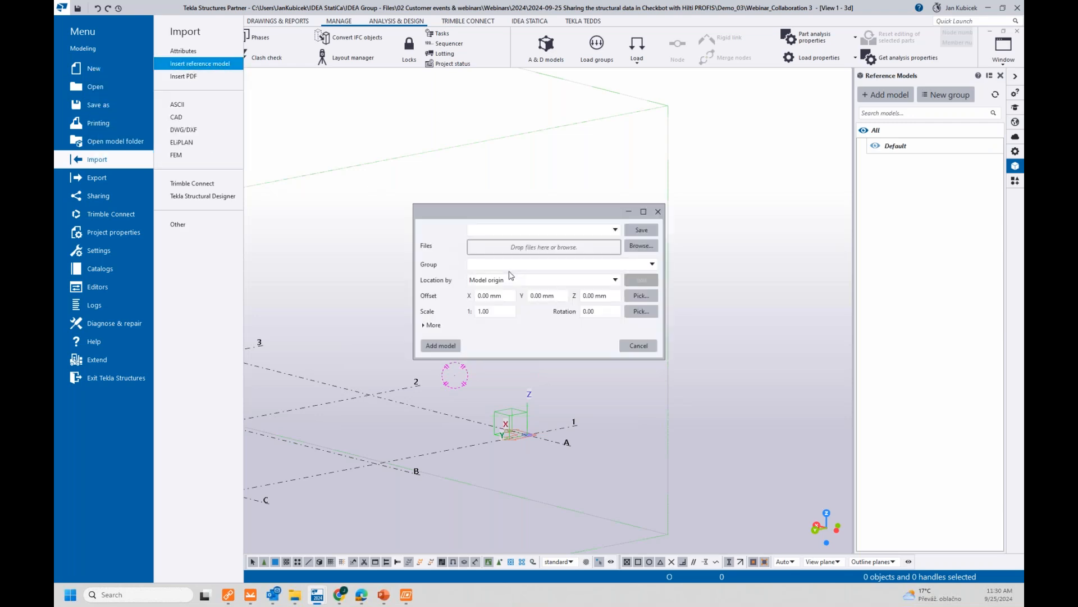
{"action": "left_click", "coordinate": [546, 247]}
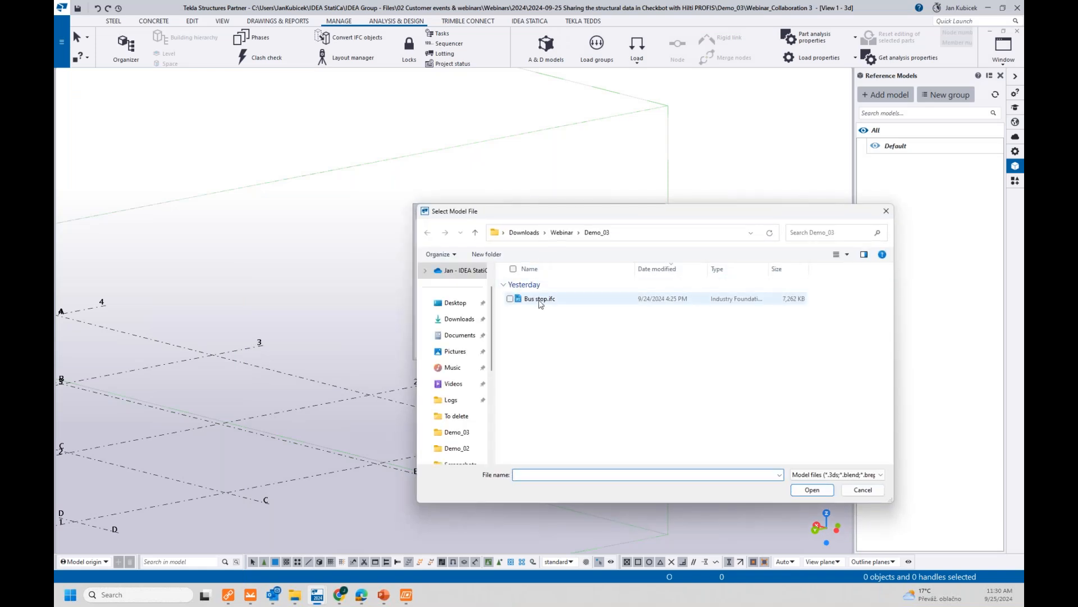
{"action": "double_click", "coordinate": [540, 300]}
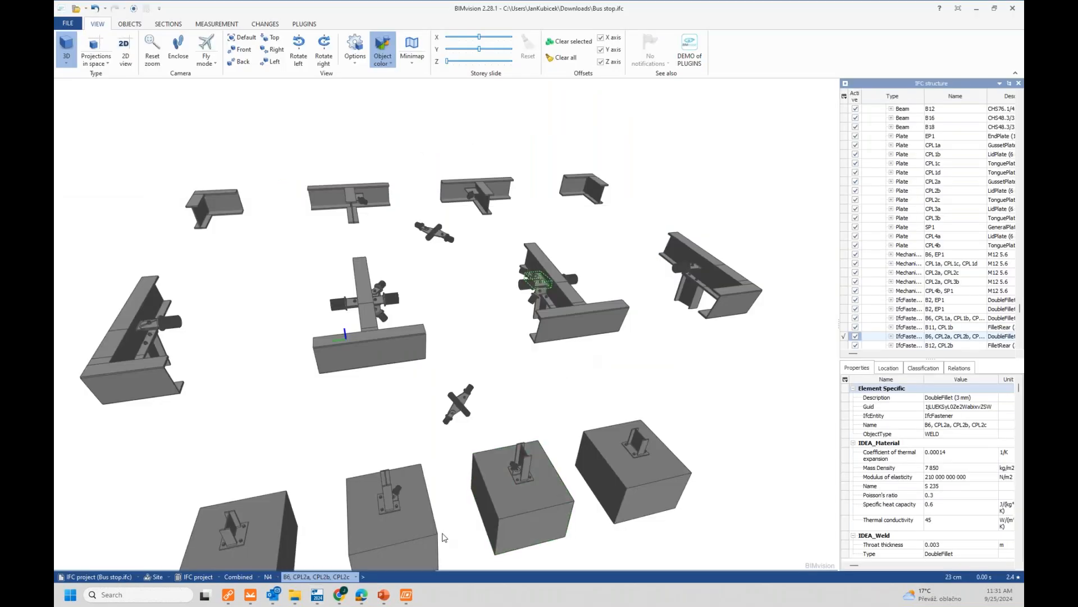
Step: Return to Tekla Structures and inspect the connections and anchored column bases of the Bus stop reference model from several angles
{"action": "left_click", "coordinate": [318, 594]}
{"action": "scroll", "coordinate": [450, 446], "scroll_direction": "up", "scroll_amount": 3}
{"action": "middle_click_drag", "start_coordinate": [448, 430], "coordinate": [479, 403], "text": "ctrl"}
{"action": "scroll", "coordinate": [396, 381], "scroll_direction": "up", "scroll_amount": 5}
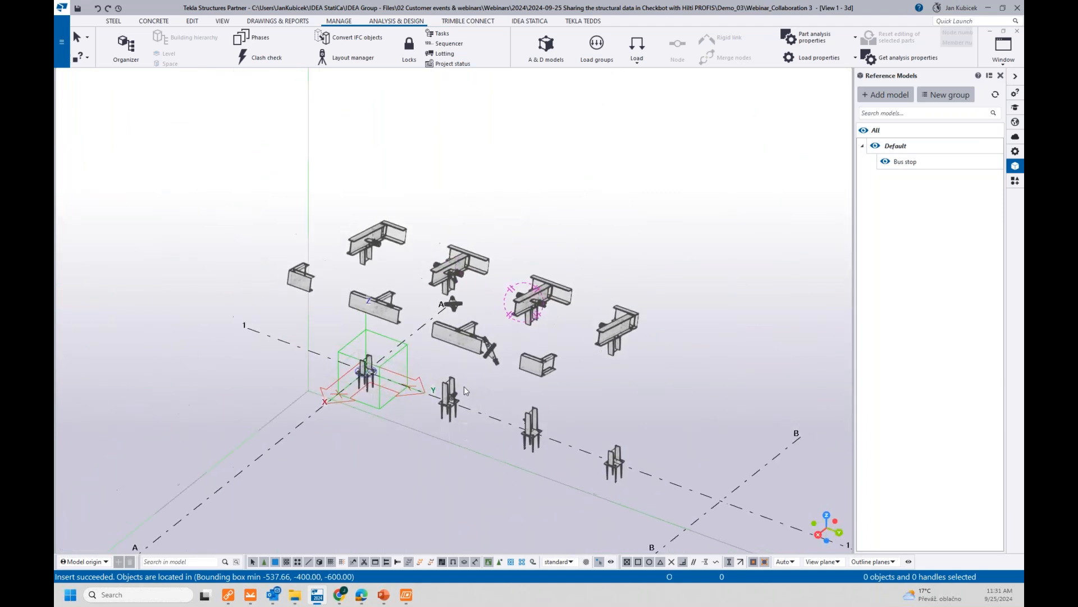
{"action": "middle_click_drag", "start_coordinate": [316, 289], "coordinate": [300, 287]}
{"action": "scroll", "coordinate": [301, 287], "scroll_direction": "down", "scroll_amount": 1}
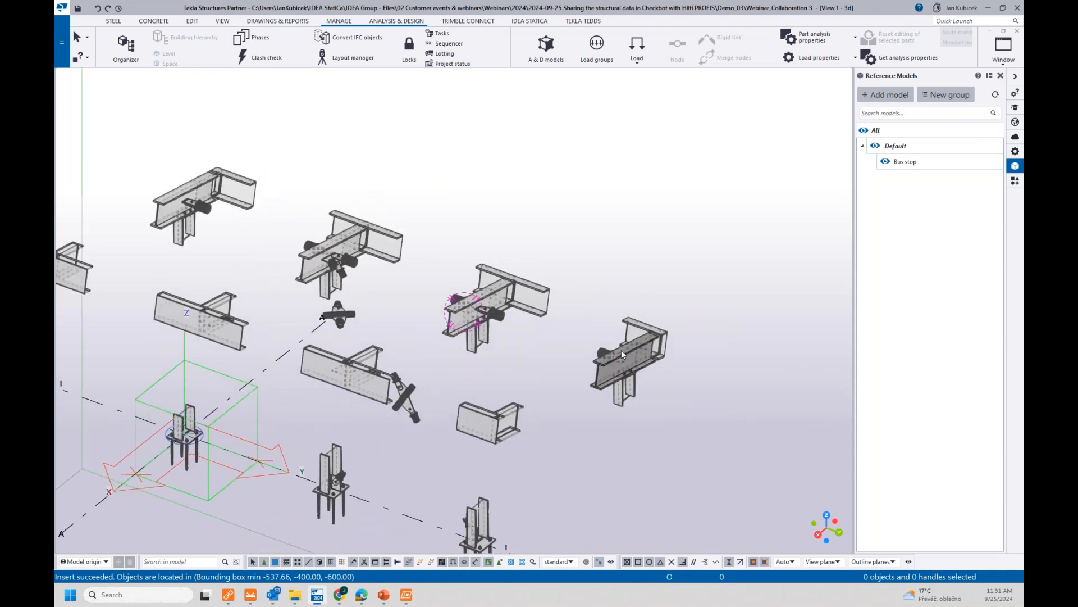
{"action": "middle_click_drag", "start_coordinate": [401, 410], "coordinate": [497, 360]}
{"action": "scroll", "coordinate": [449, 384], "scroll_direction": "down", "scroll_amount": 2}
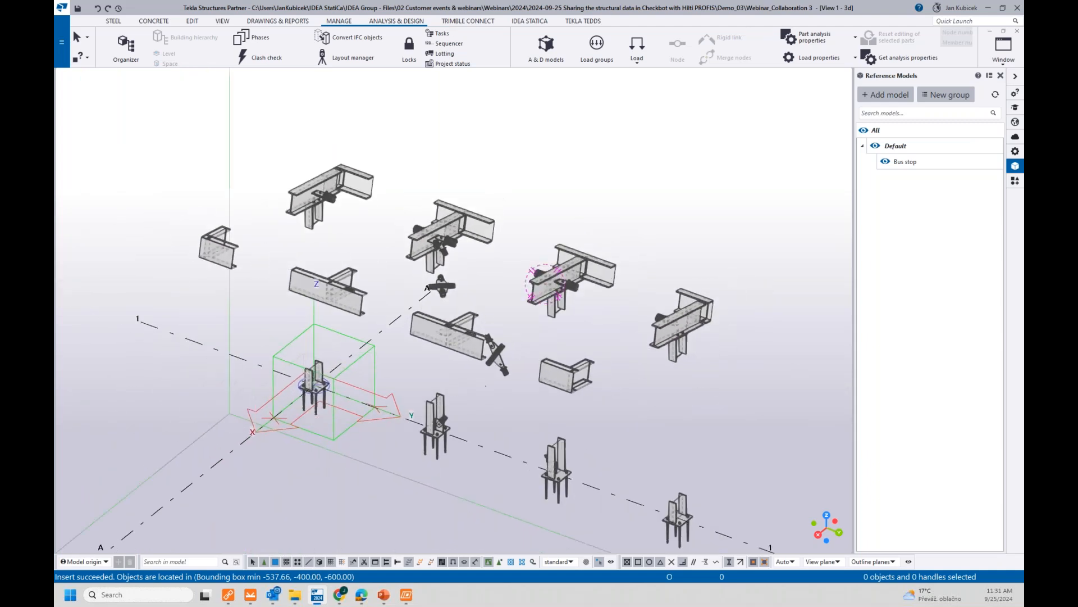
{"action": "scroll", "coordinate": [562, 340], "scroll_direction": "up", "scroll_amount": 6}
{"action": "scroll", "coordinate": [560, 341], "scroll_direction": "down", "scroll_amount": 5}
{"action": "middle_click_drag", "start_coordinate": [488, 377], "coordinate": [497, 283]}
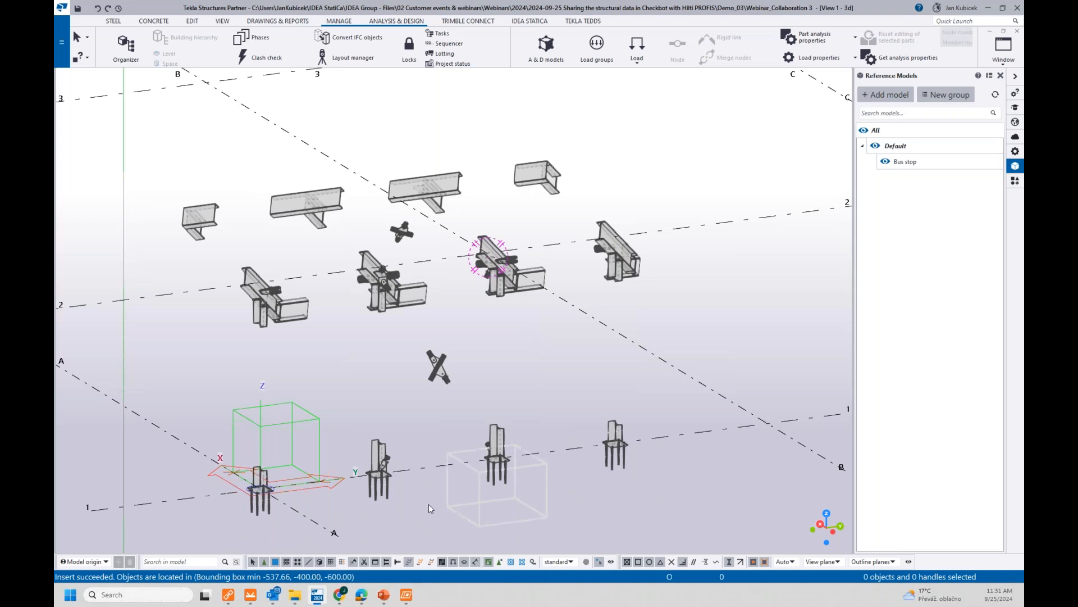
Step: Switch to PowerPoint and point out the dashed return arrow from detailer to connection designer on slide 10
{"action": "mouse_move", "coordinate": [384, 594]}
{"action": "left_click", "coordinate": [404, 554]}
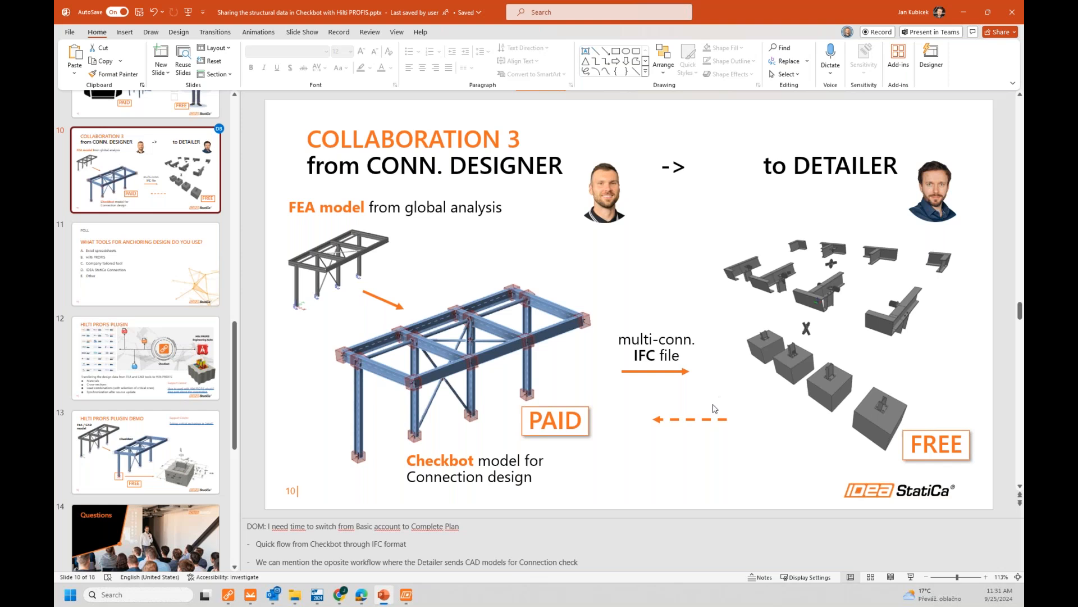
{"action": "left_click", "coordinate": [724, 419]}
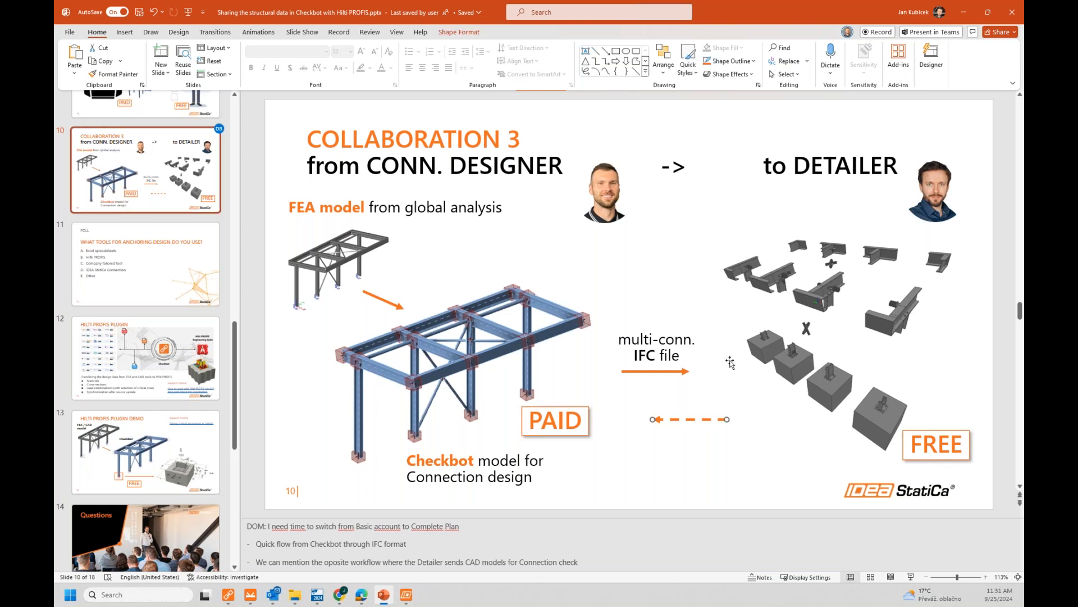
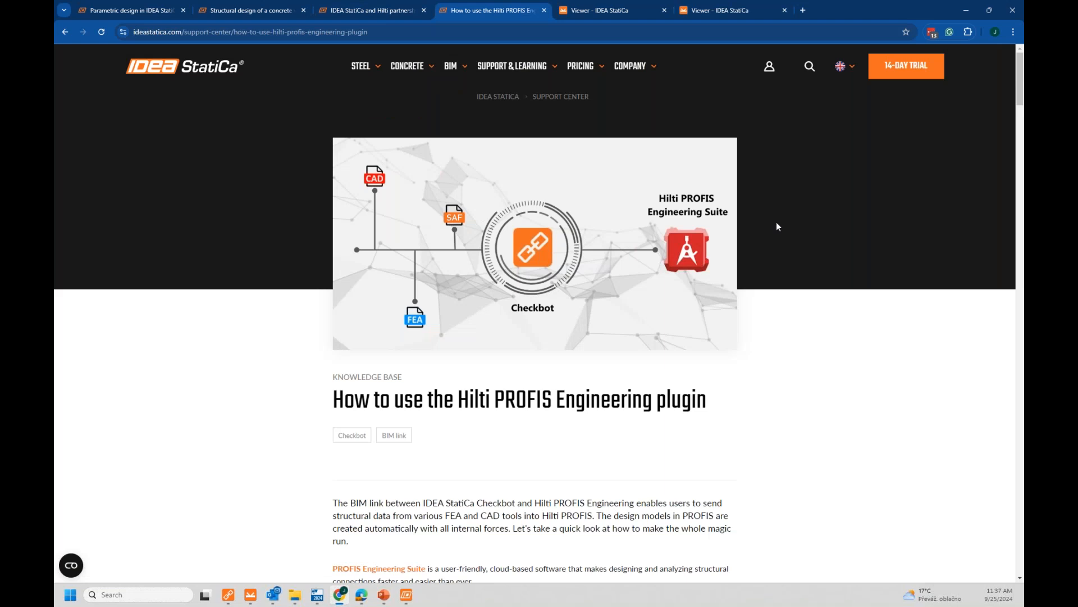
Step: Read through the browser article "How to use the Hilti PROFIS Engineering plugin" down to the Checkbot installation instructions
{"action": "scroll", "coordinate": [777, 226], "scroll_direction": "down", "scroll_amount": 9}
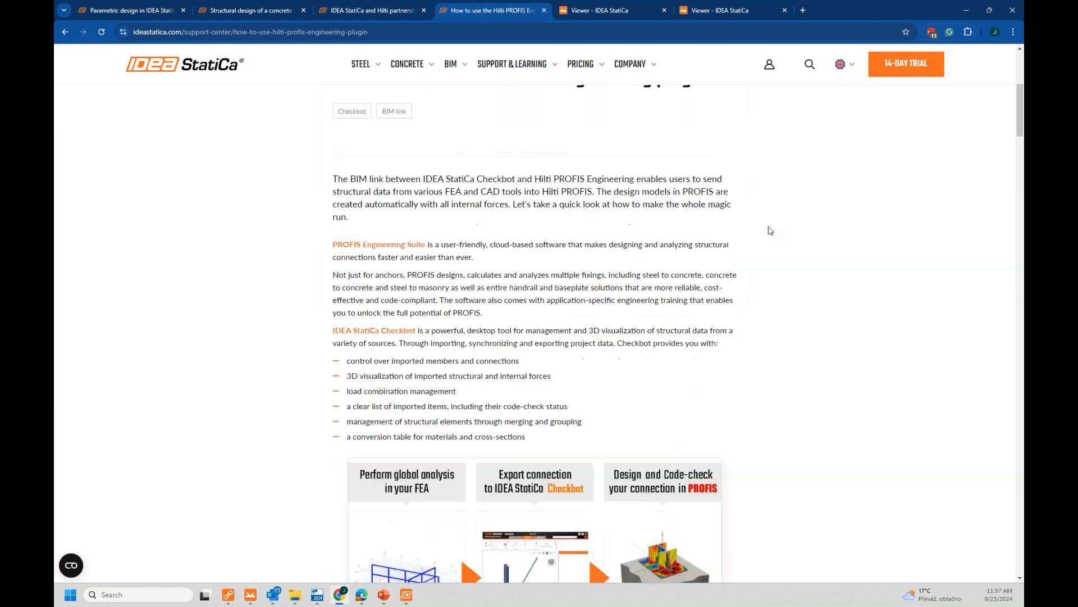
{"action": "scroll", "coordinate": [768, 231], "scroll_direction": "down", "scroll_amount": 17}
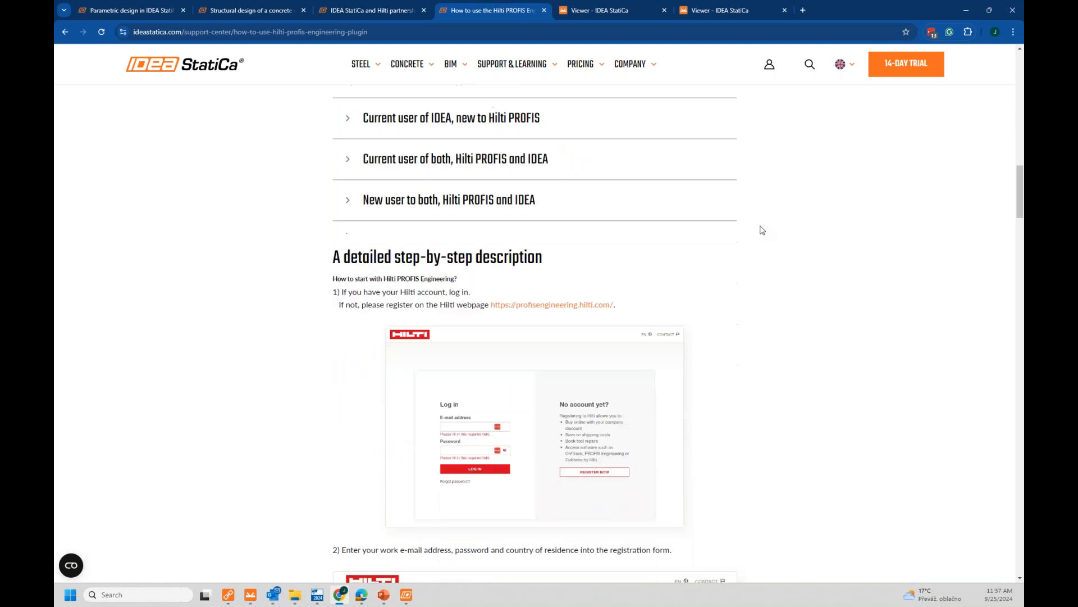
{"action": "scroll", "coordinate": [759, 229], "scroll_direction": "down", "scroll_amount": 18}
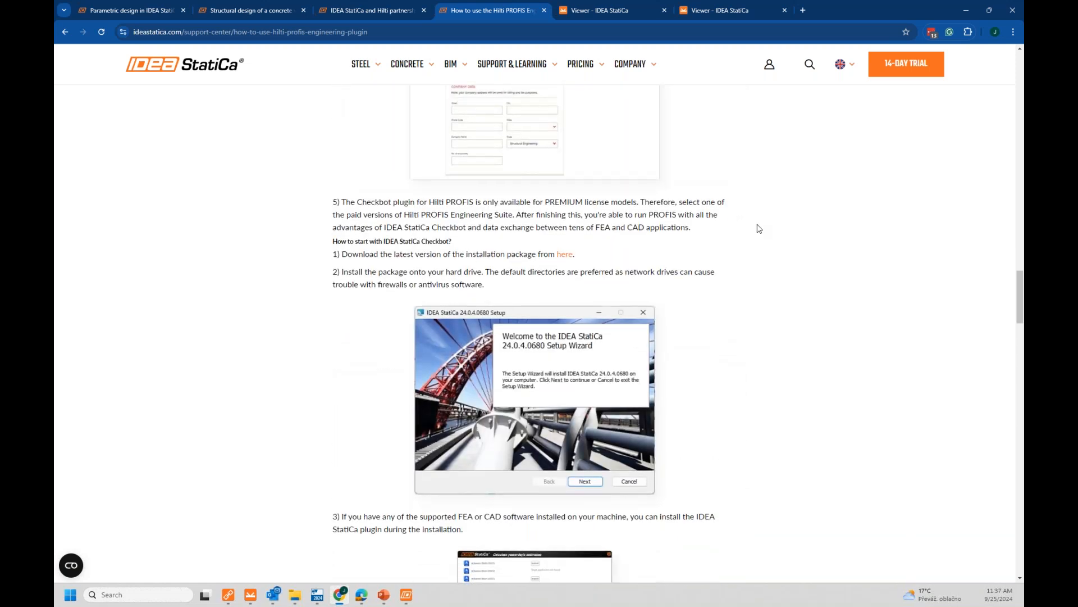
Step: Open the browser article on the IDEA StatiCa and Hilti partnership and read down to the regional availability map and partner statements
{"action": "scroll", "coordinate": [761, 229], "scroll_direction": "up", "scroll_amount": 16}
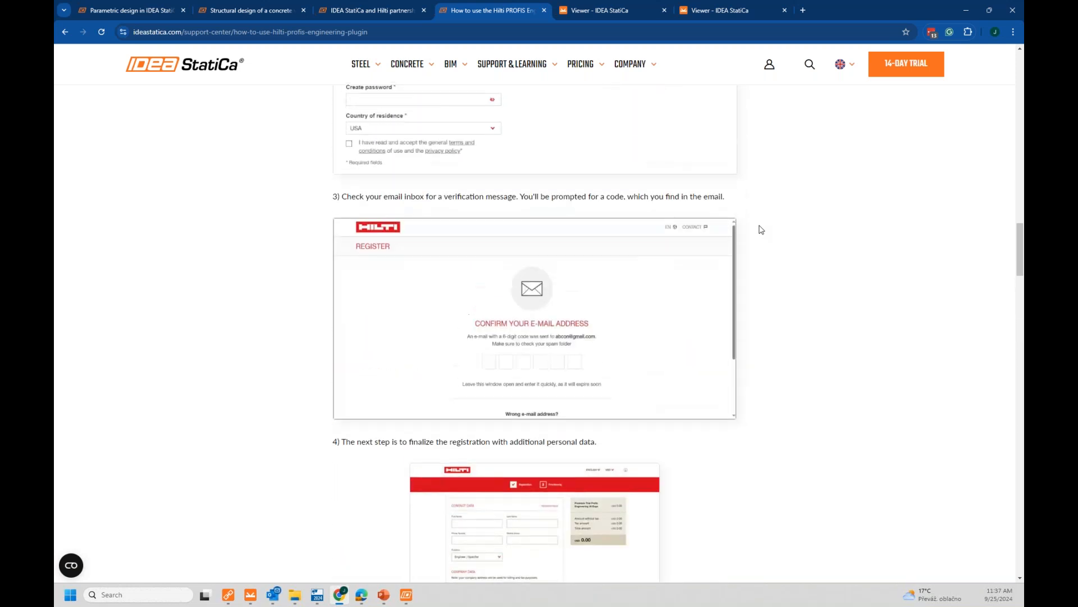
{"action": "scroll", "coordinate": [759, 229], "scroll_direction": "up", "scroll_amount": 17}
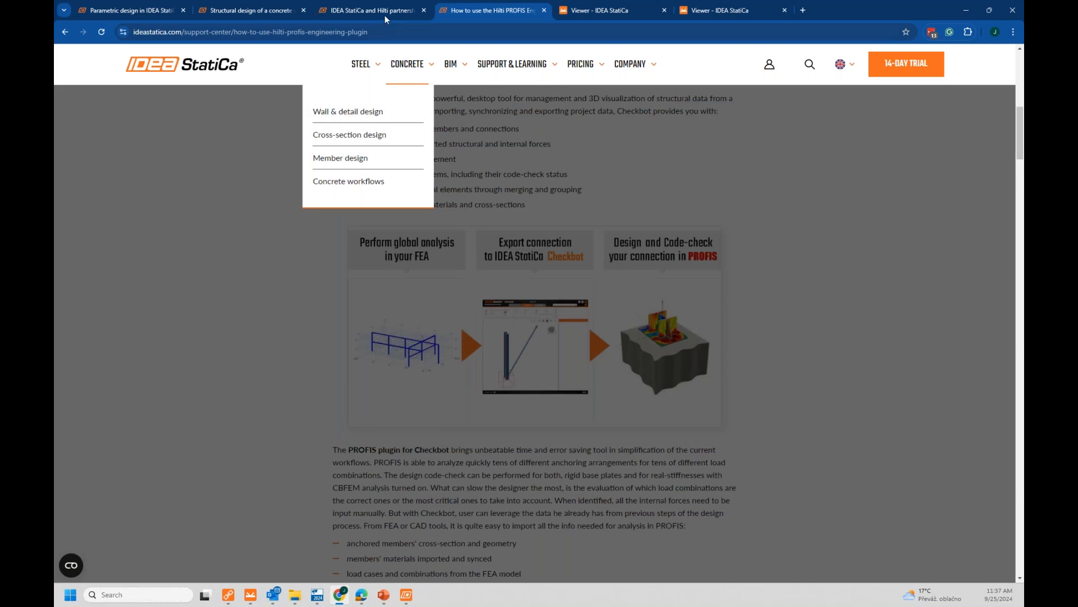
{"action": "left_click", "coordinate": [385, 14]}
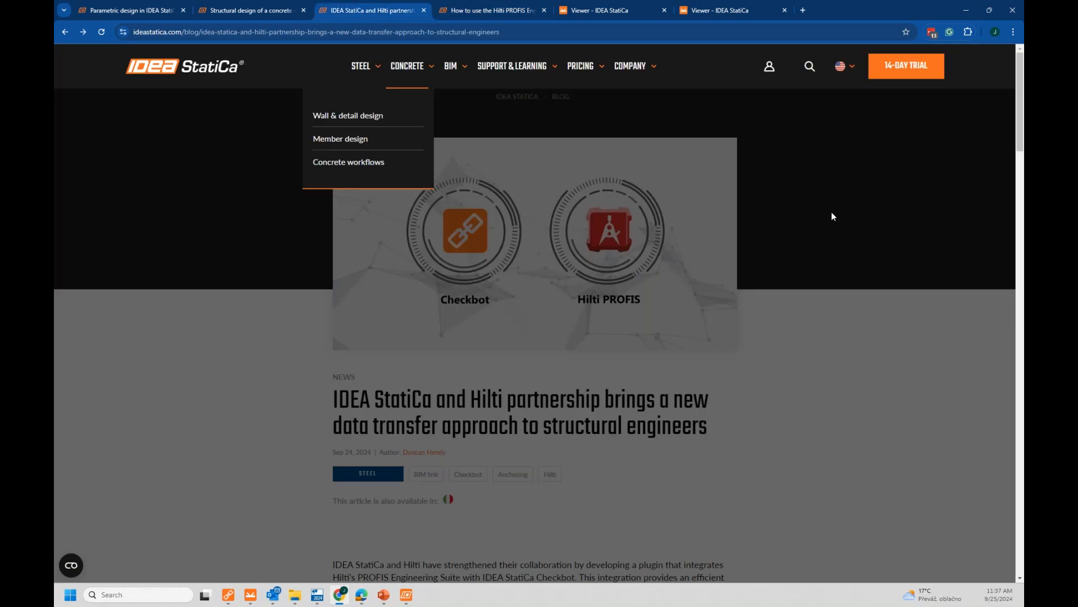
{"action": "scroll", "coordinate": [879, 267], "scroll_direction": "down", "scroll_amount": 5}
{"action": "scroll", "coordinate": [879, 268], "scroll_direction": "down", "scroll_amount": 13}
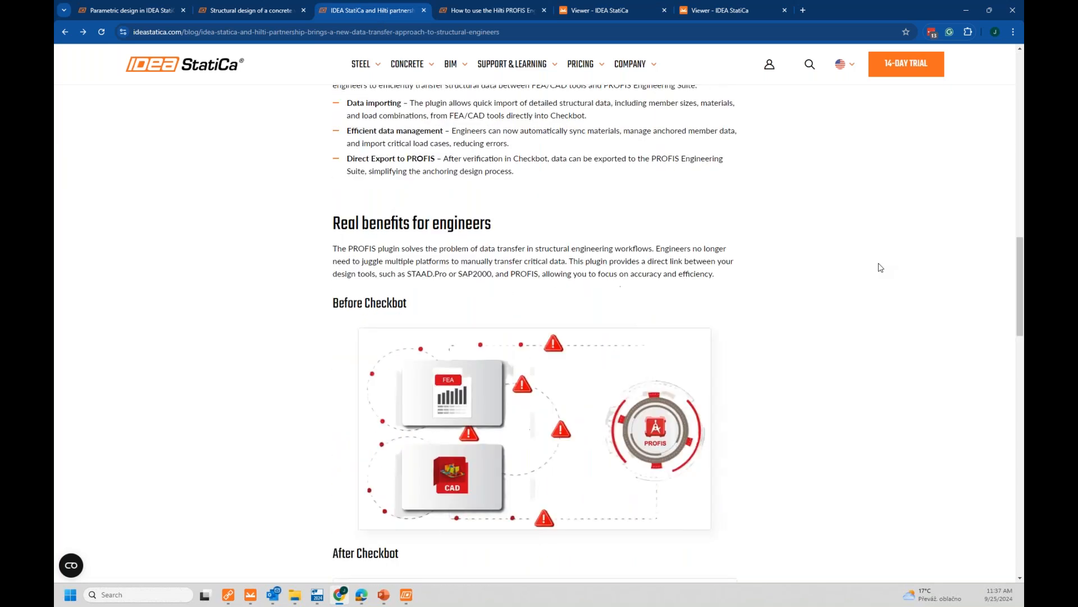
{"action": "scroll", "coordinate": [881, 267], "scroll_direction": "down", "scroll_amount": 10}
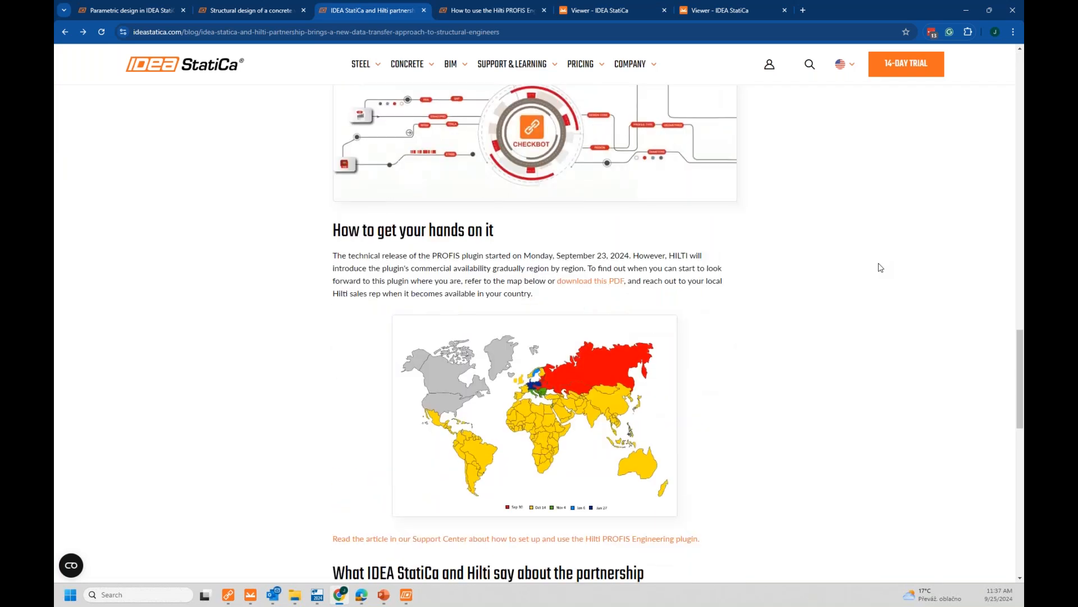
{"action": "scroll", "coordinate": [880, 268], "scroll_direction": "down", "scroll_amount": 3}
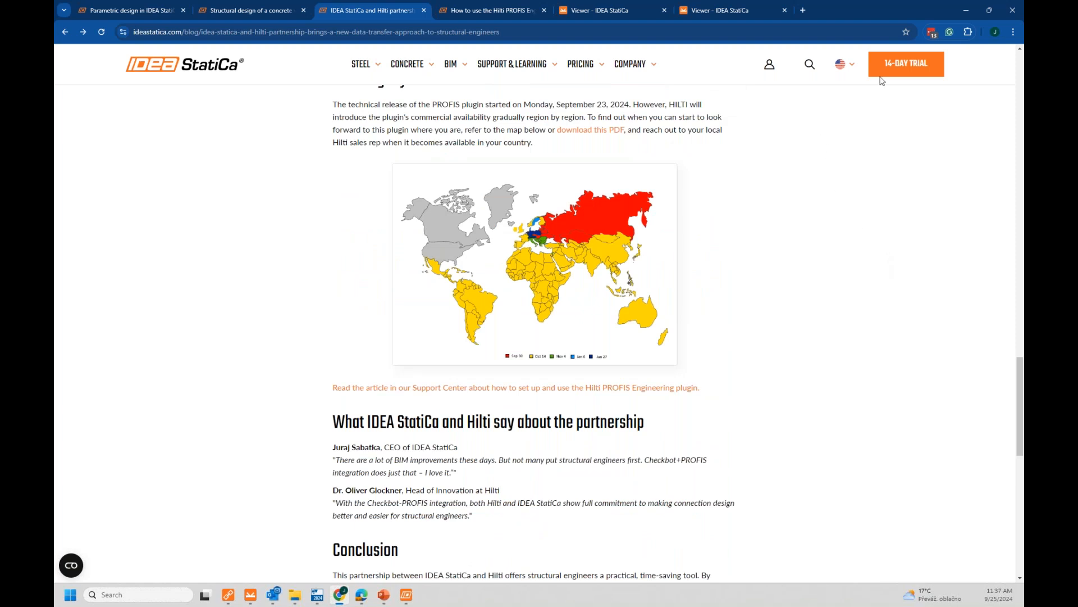
Step: Switch to the Checkbot project IdeaStatiCa-Hilti Profis and inspect the steel frame and its column bases from several angles
{"action": "left_click", "coordinate": [966, 10]}
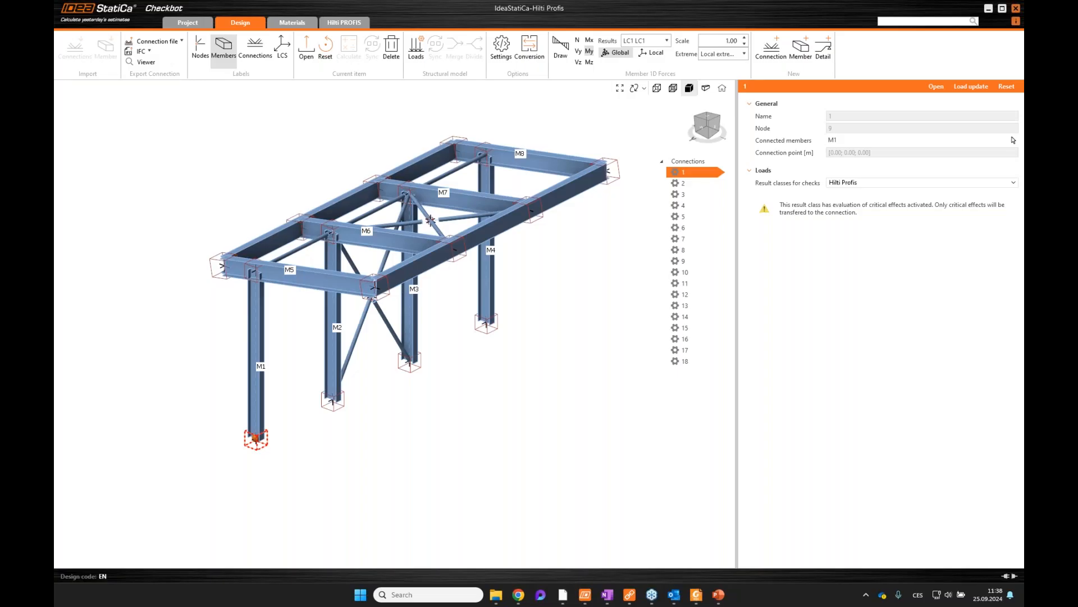
{"action": "scroll", "coordinate": [441, 296], "scroll_direction": "down", "scroll_amount": 2}
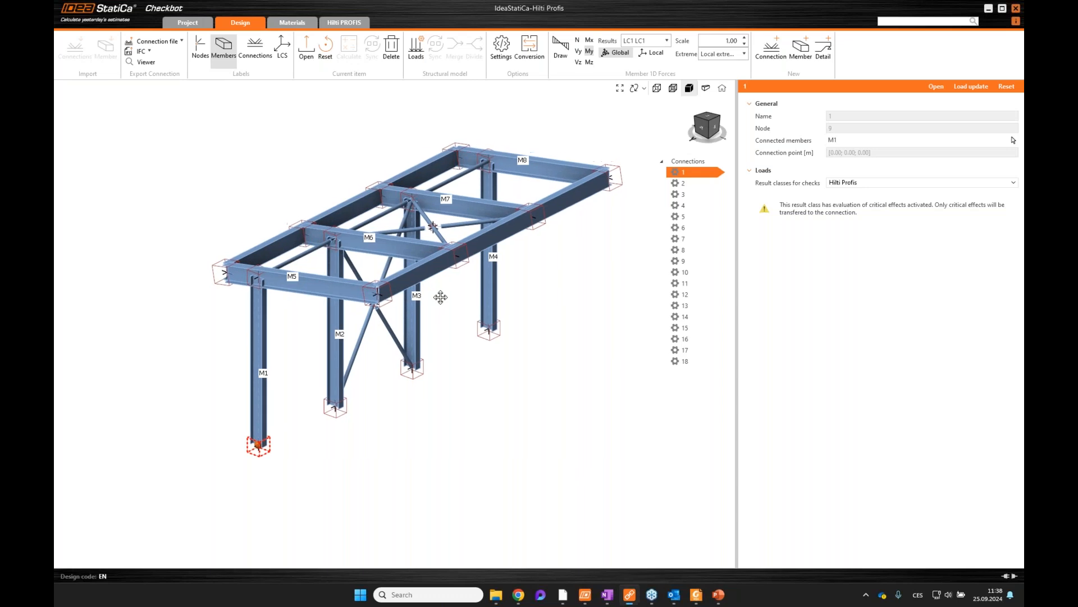
{"action": "scroll", "coordinate": [573, 312], "scroll_direction": "up", "scroll_amount": 2}
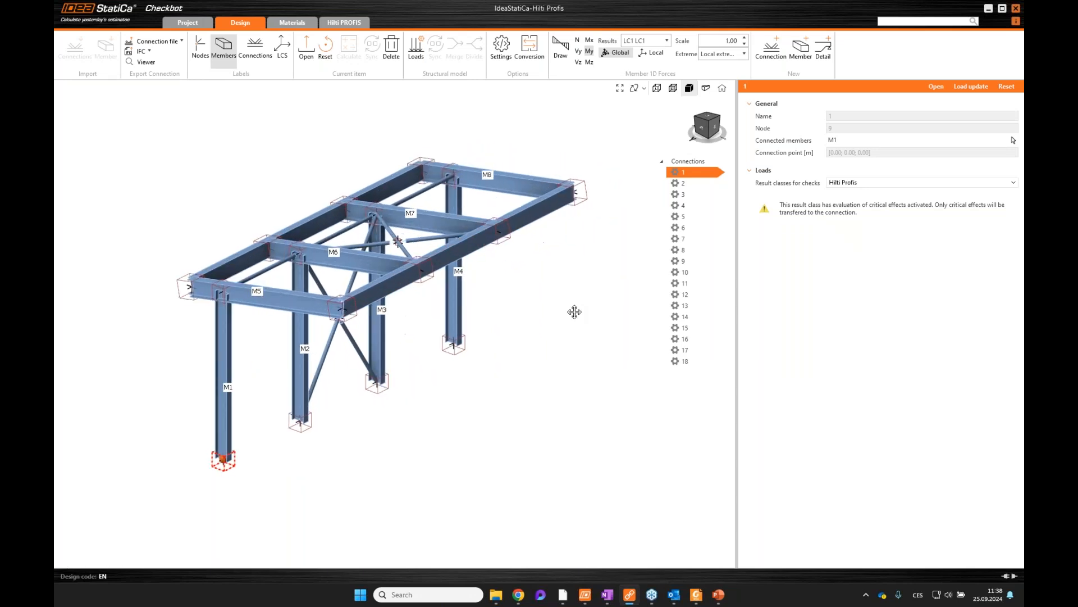
{"action": "middle_click_drag", "start_coordinate": [574, 340], "coordinate": [542, 349]}
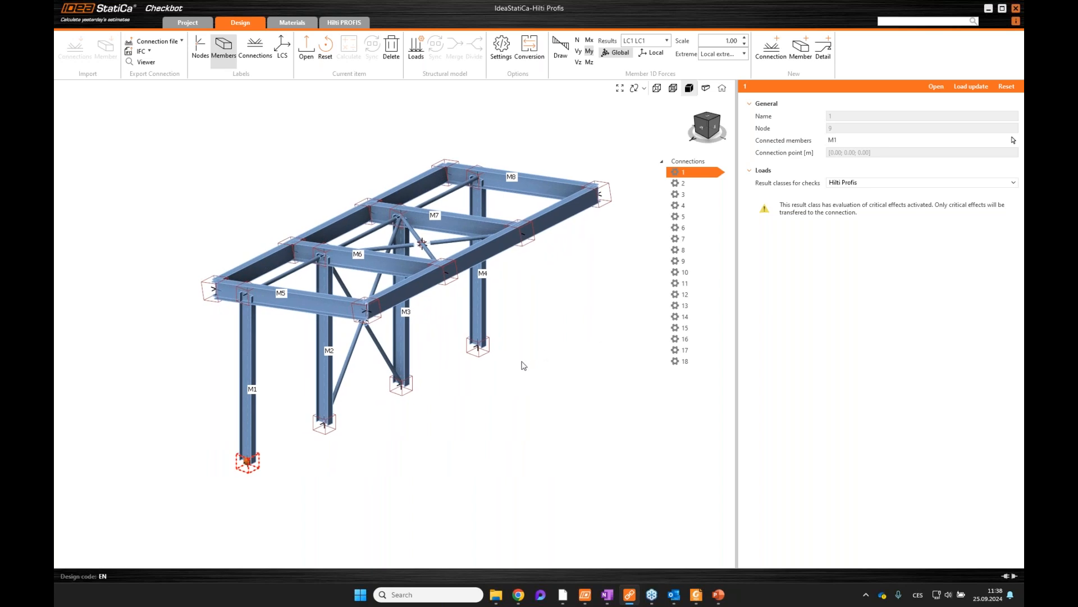
{"action": "scroll", "coordinate": [529, 368], "scroll_direction": "up", "scroll_amount": 2}
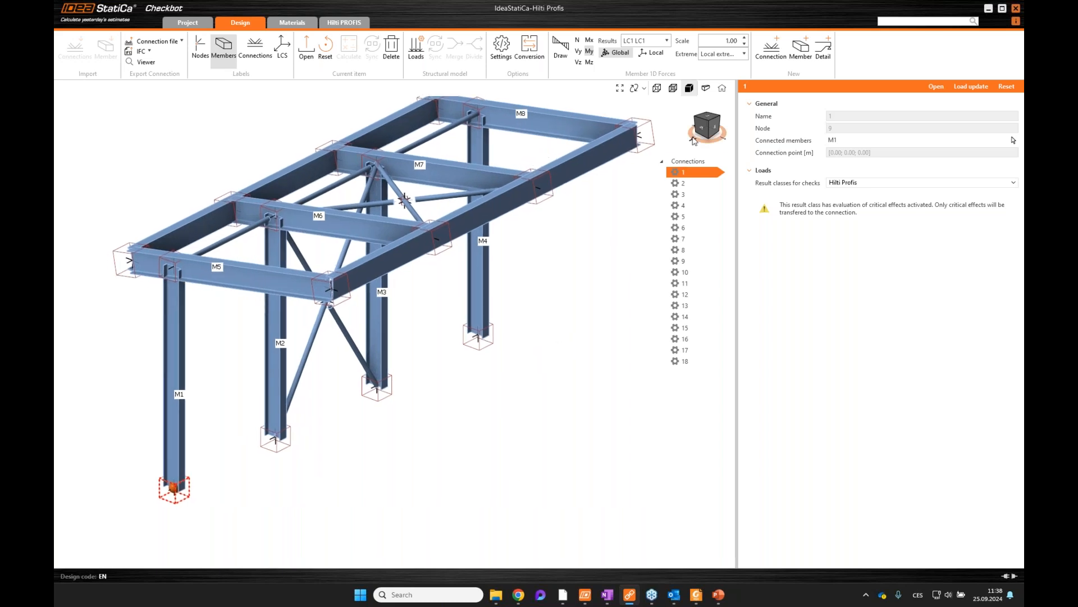
{"action": "left_click", "coordinate": [694, 140]}
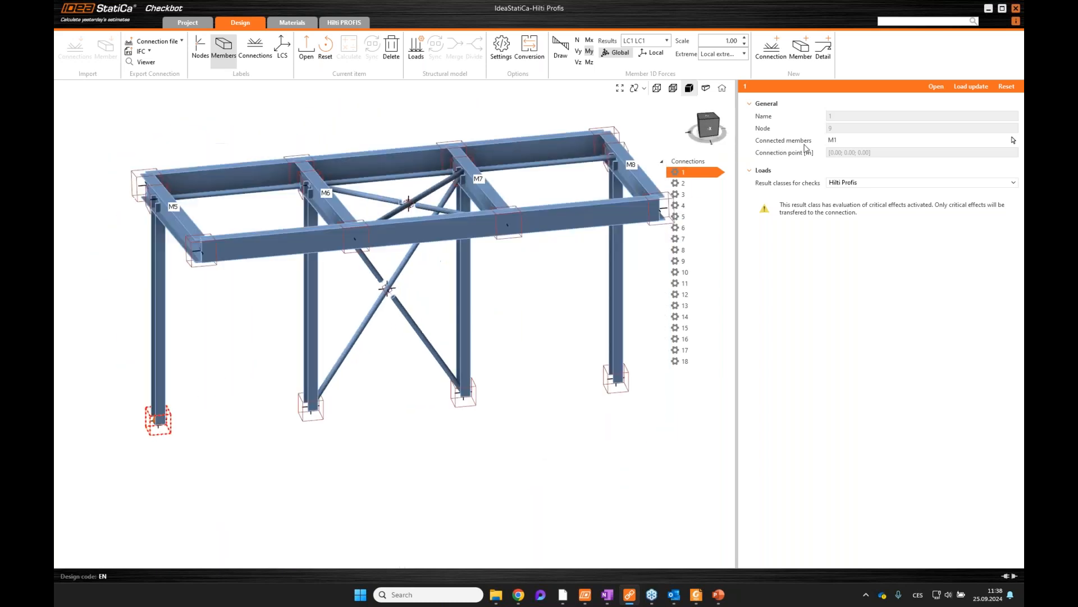
{"action": "scroll", "coordinate": [485, 345], "scroll_direction": "down", "scroll_amount": 2}
{"action": "scroll", "coordinate": [478, 381], "scroll_direction": "up", "scroll_amount": 2}
{"action": "middle_click_drag", "start_coordinate": [476, 371], "coordinate": [479, 388]}
{"action": "scroll", "coordinate": [497, 273], "scroll_direction": "down", "scroll_amount": 3}
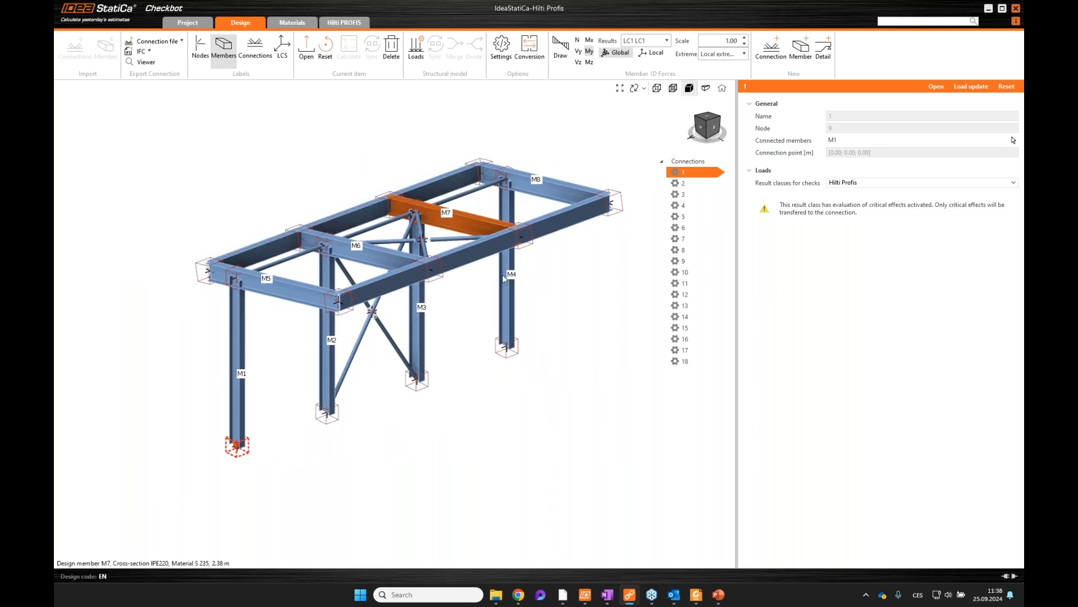
{"action": "scroll", "coordinate": [415, 403], "scroll_direction": "down", "scroll_amount": 2}
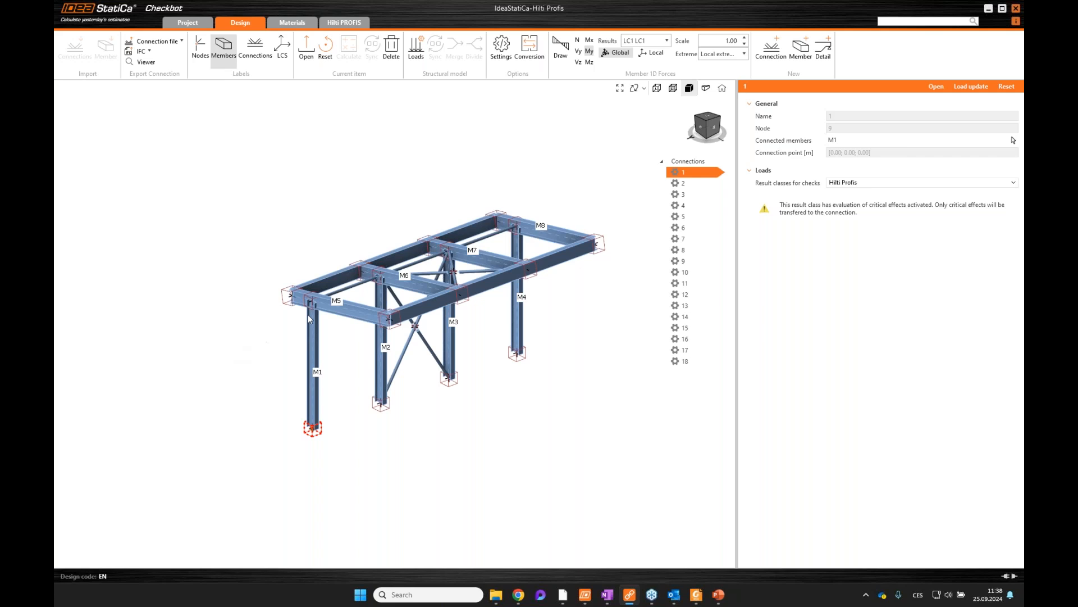
{"action": "scroll", "coordinate": [570, 313], "scroll_direction": "down", "scroll_amount": 2}
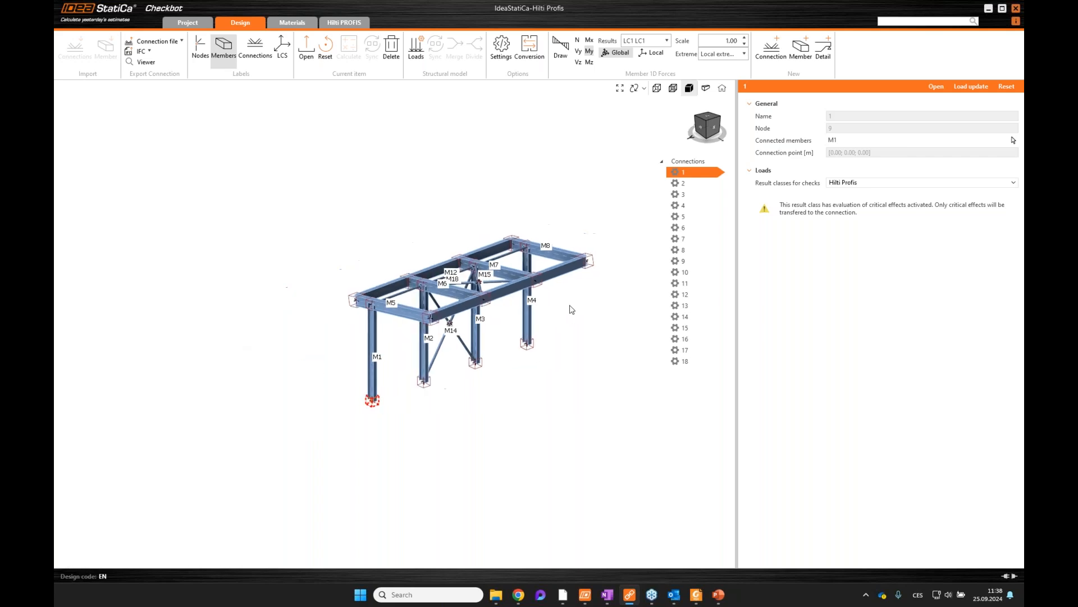
{"action": "left_click_drag", "start_coordinate": [694, 139], "coordinate": [806, 142]}
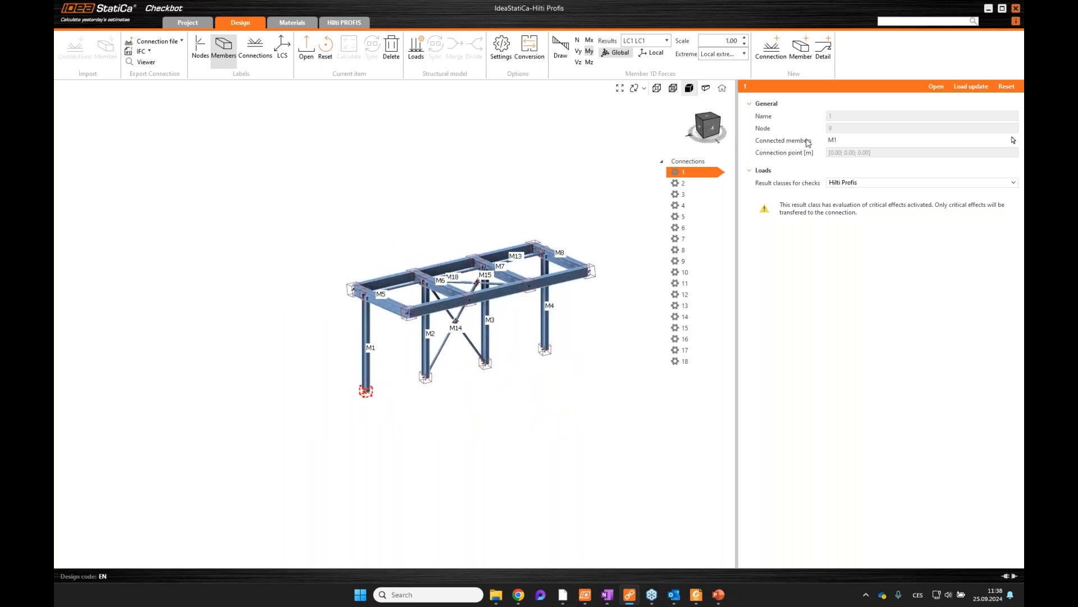
{"action": "scroll", "coordinate": [461, 399], "scroll_direction": "up", "scroll_amount": 3}
{"action": "scroll", "coordinate": [456, 397], "scroll_direction": "down", "scroll_amount": 2}
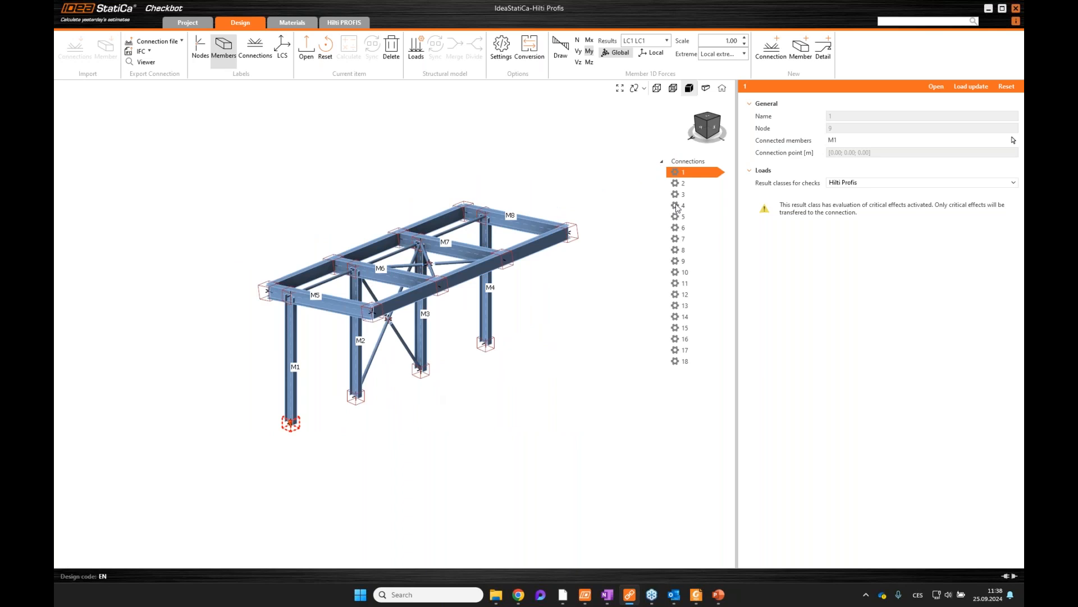
Step: Draw the My, Mx, Vz and Mz diagrams for column M1, comparing wireframe and solid display, and inspect them down to the column base
{"action": "left_click", "coordinate": [560, 49]}
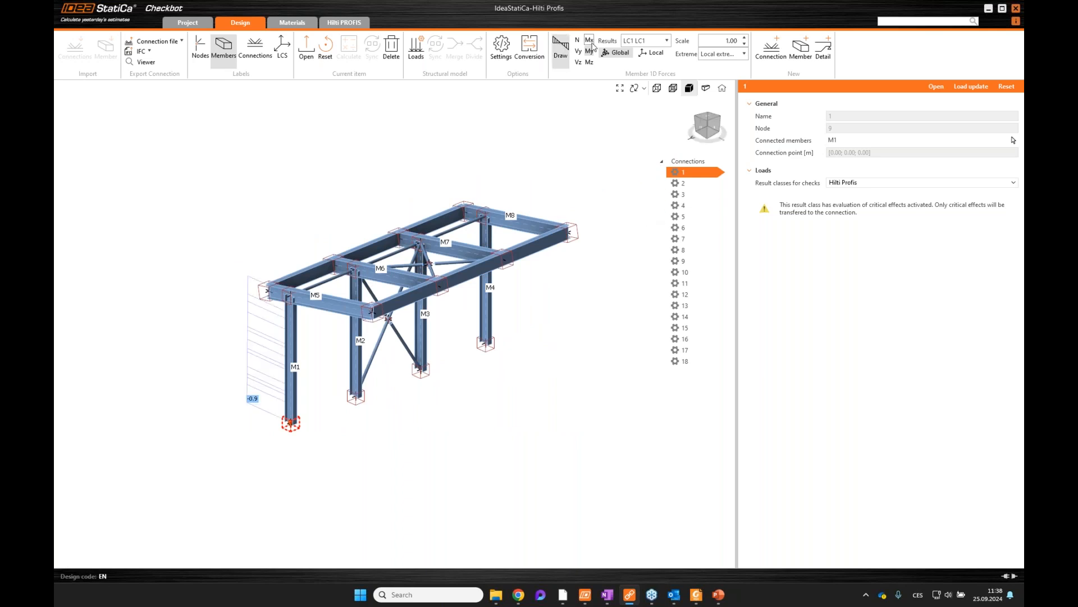
{"action": "left_click", "coordinate": [589, 51]}
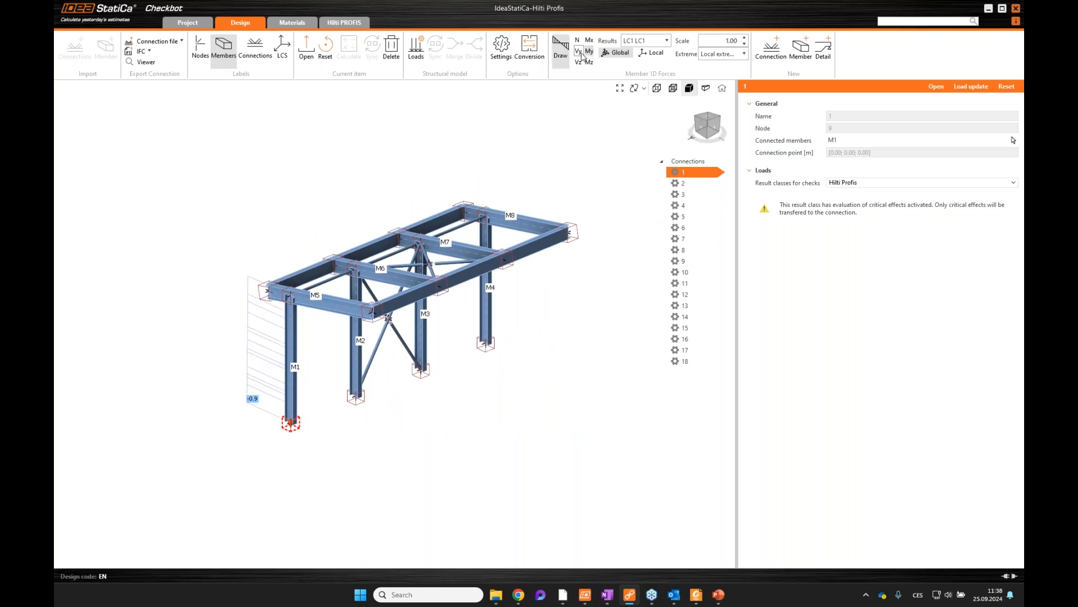
{"action": "left_click", "coordinate": [657, 88]}
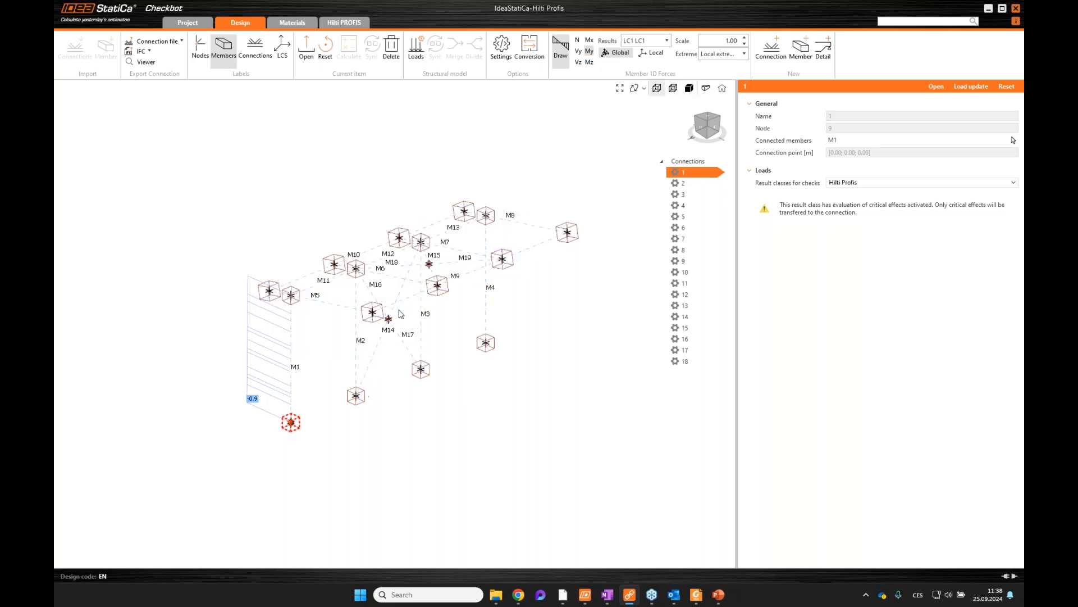
{"action": "left_click", "coordinate": [589, 40]}
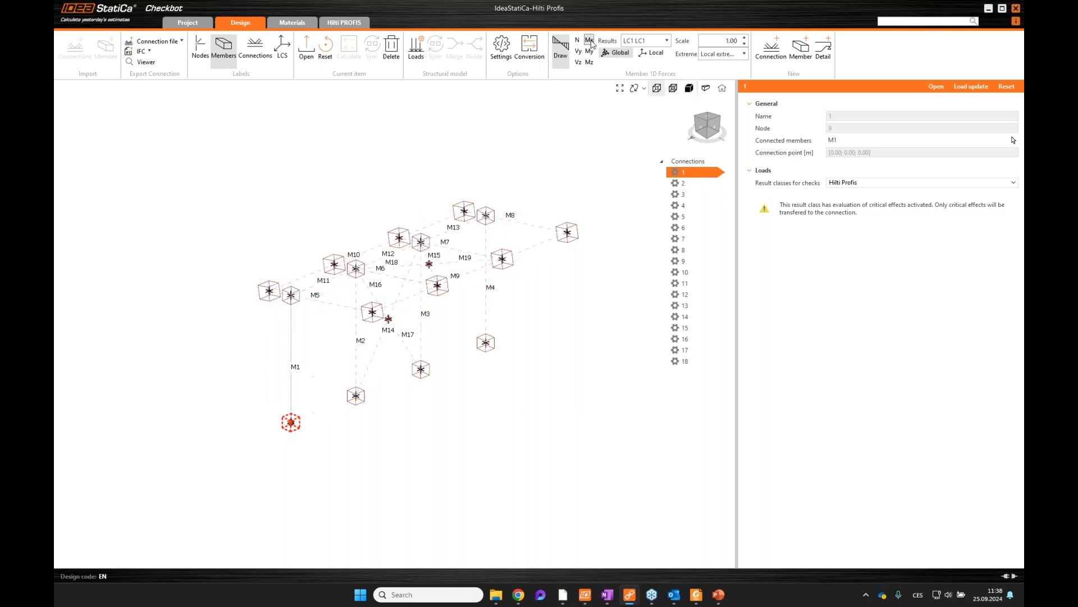
{"action": "left_click", "coordinate": [578, 62]}
{"action": "left_click", "coordinate": [589, 62]}
{"action": "left_click", "coordinate": [689, 88]}
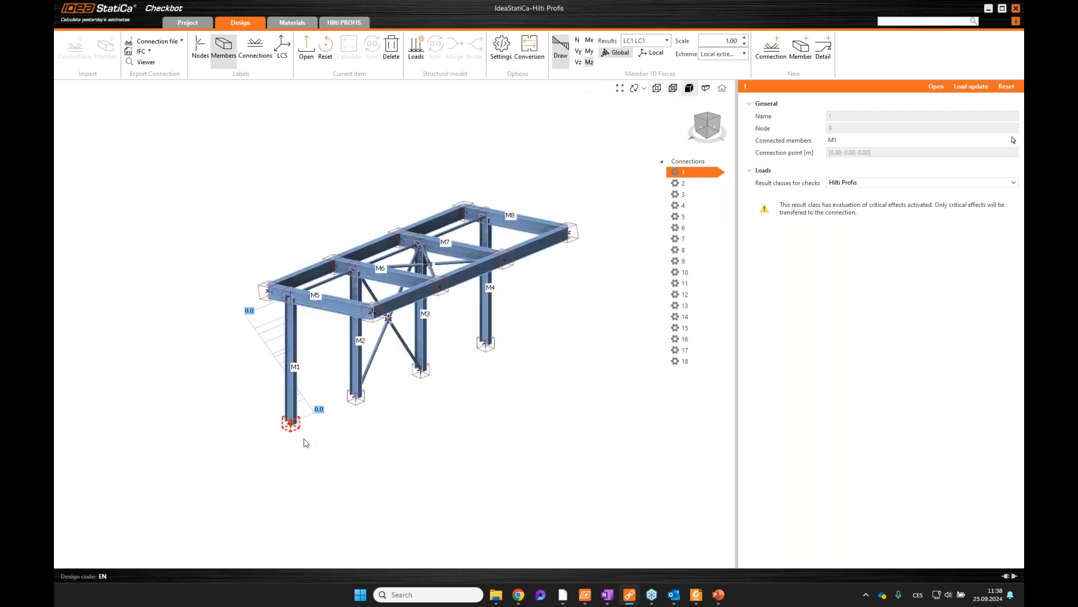
{"action": "scroll", "coordinate": [310, 429], "scroll_direction": "up", "scroll_amount": 5}
{"action": "middle_click_drag", "start_coordinate": [310, 429], "coordinate": [329, 424]}
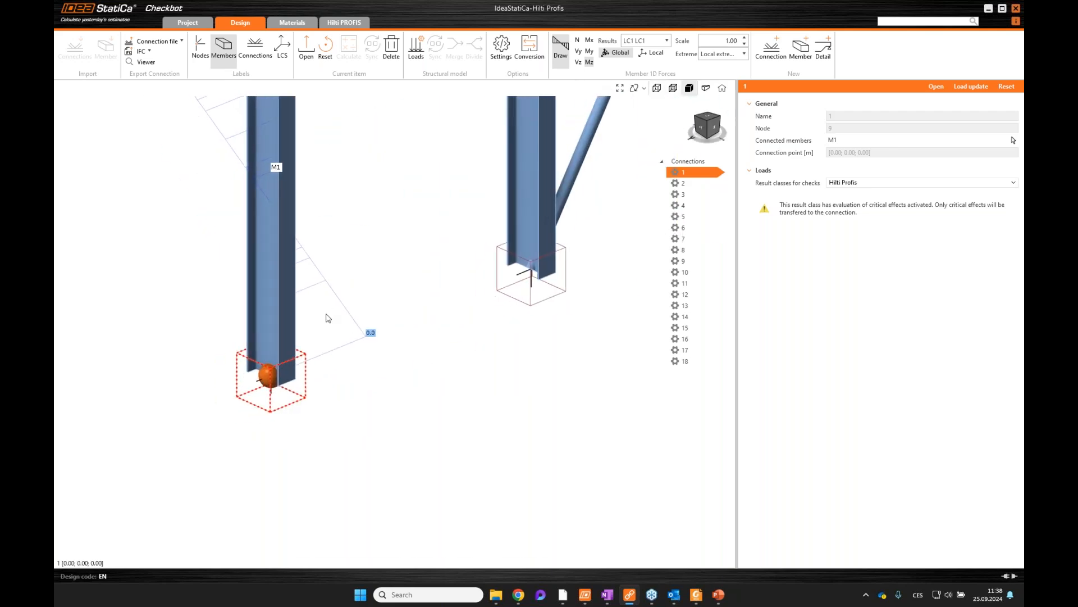
{"action": "scroll", "coordinate": [275, 288], "scroll_direction": "down", "scroll_amount": 5}
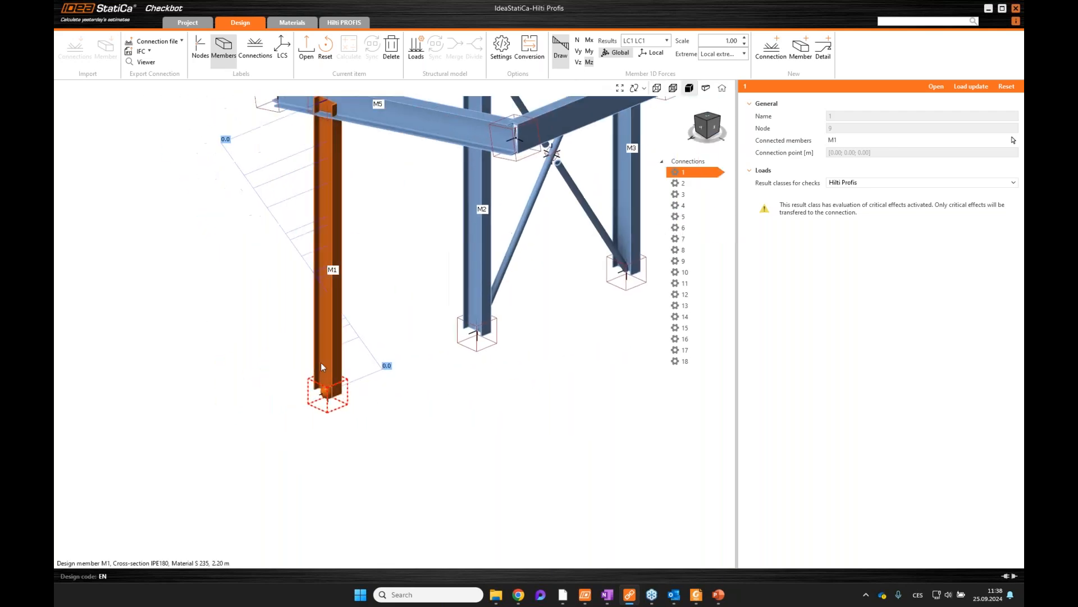
{"action": "scroll", "coordinate": [398, 392], "scroll_direction": "down", "scroll_amount": 3}
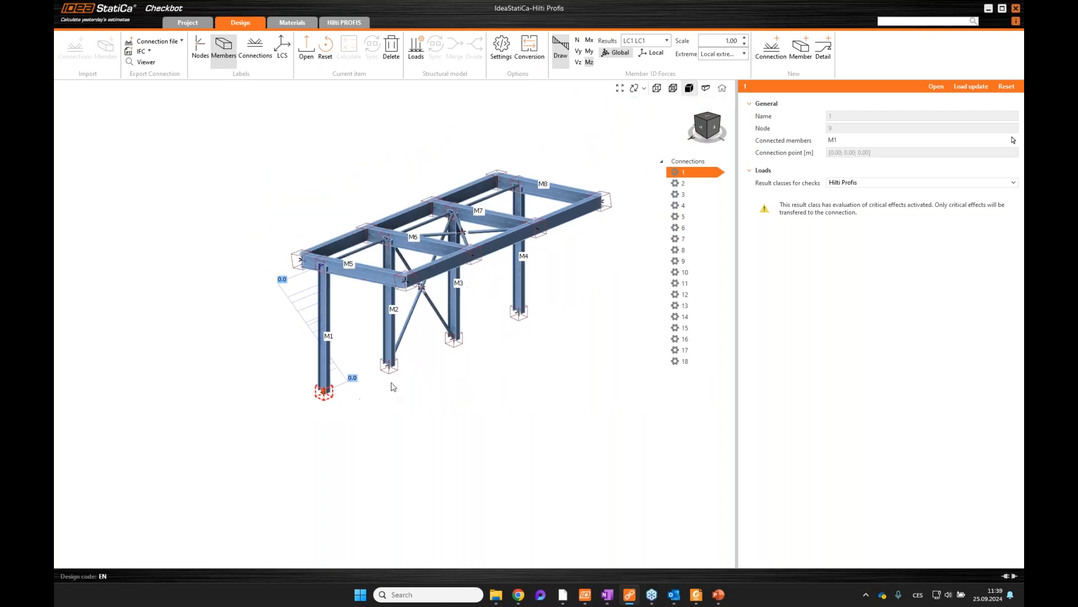
Step: Export connection 1 to Hilti PROFIS Engineering, maximize its window, review the Checkbot design import status and continue the import
{"action": "left_click", "coordinate": [356, 26]}
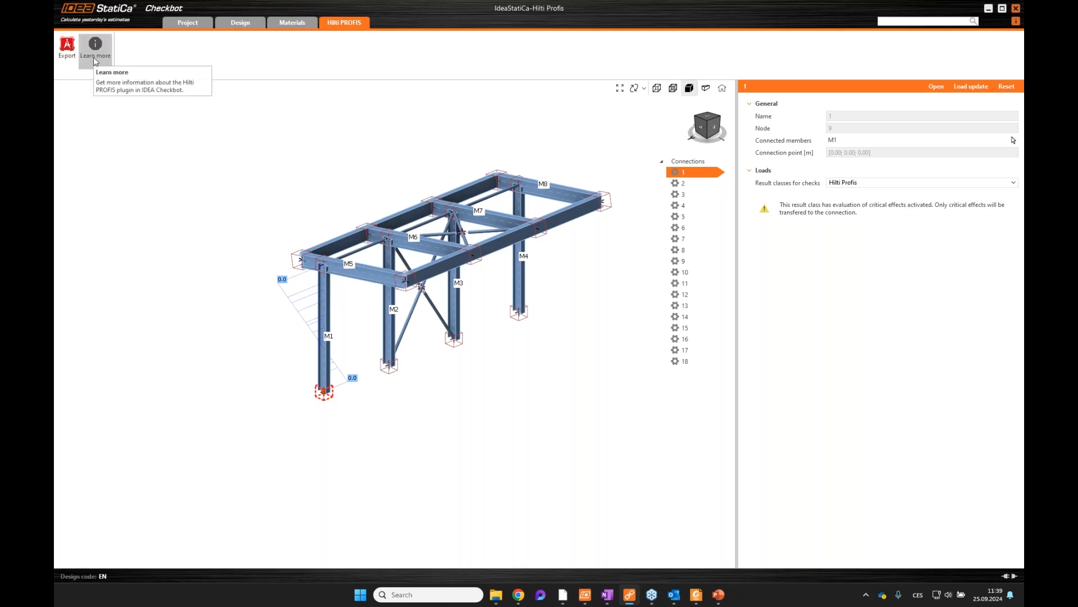
{"action": "left_click", "coordinate": [67, 46]}
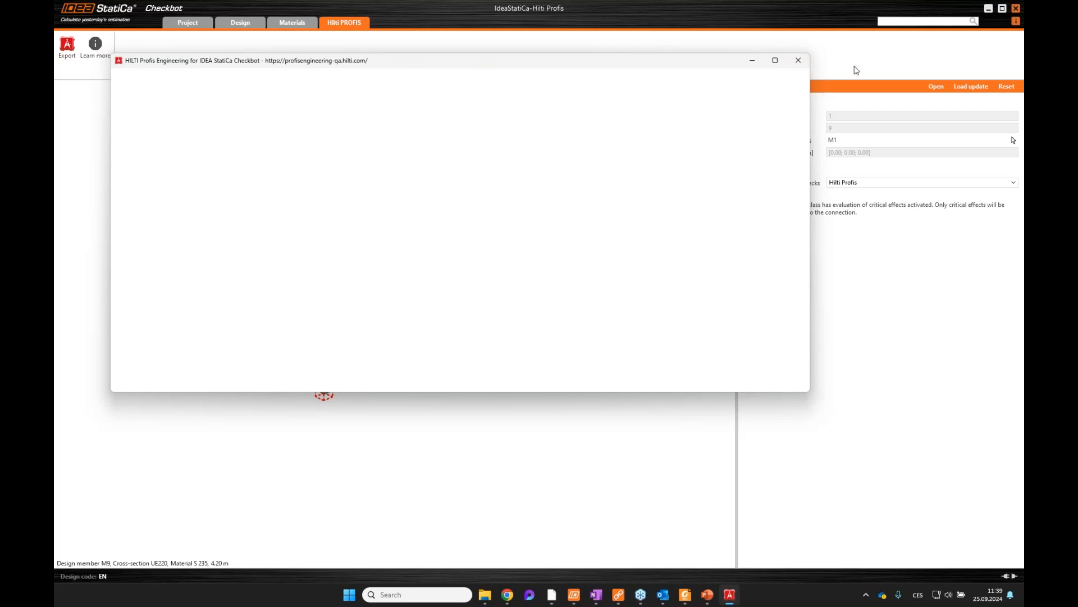
{"action": "mouse_move", "coordinate": [775, 66]}
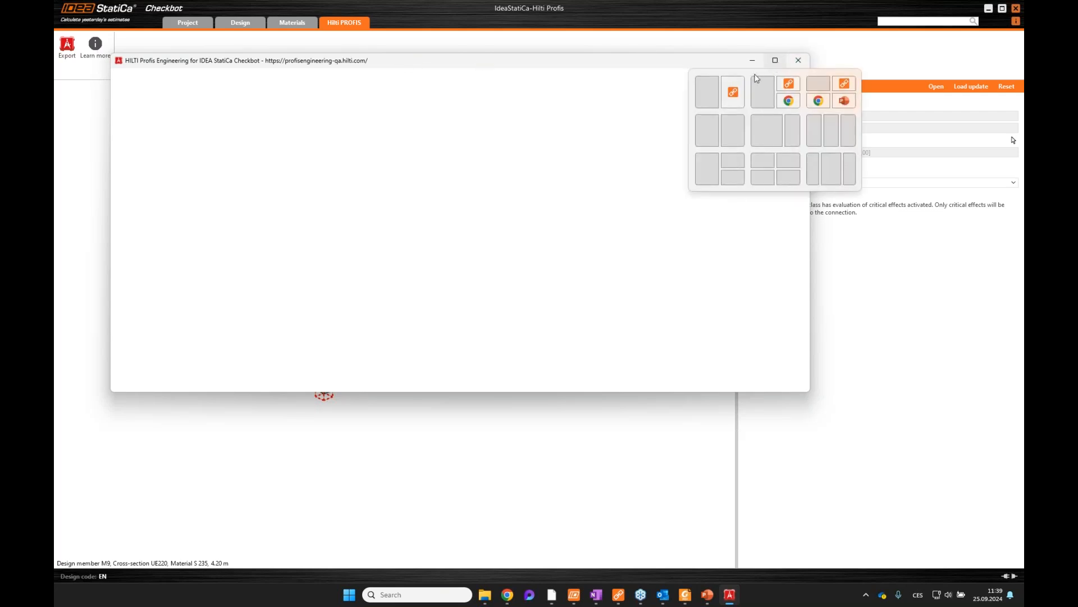
{"action": "left_click_drag", "start_coordinate": [678, 61], "coordinate": [668, 61]}
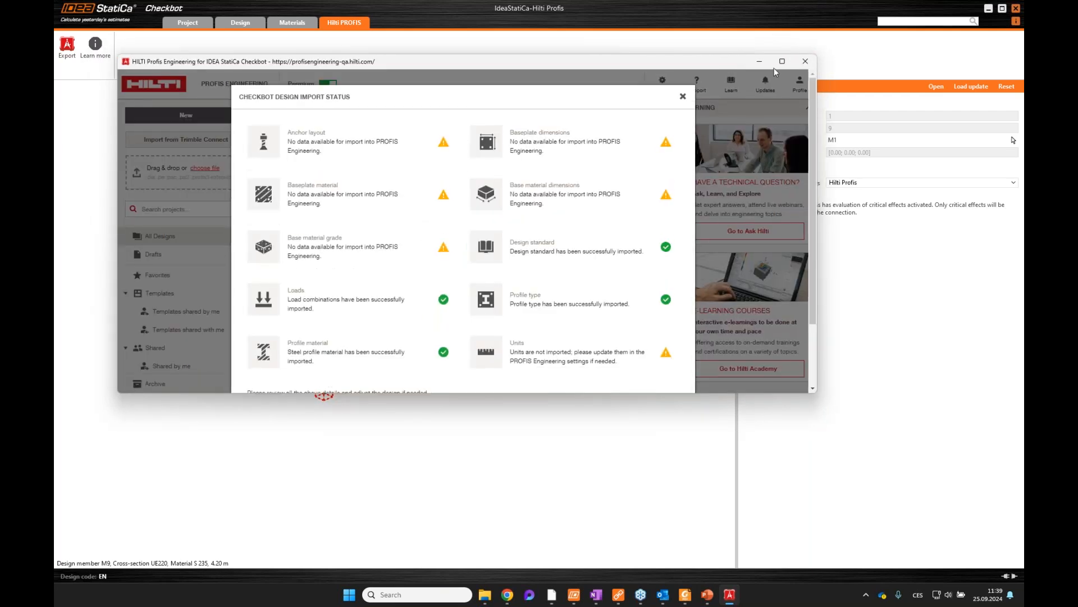
{"action": "left_click", "coordinate": [782, 61]}
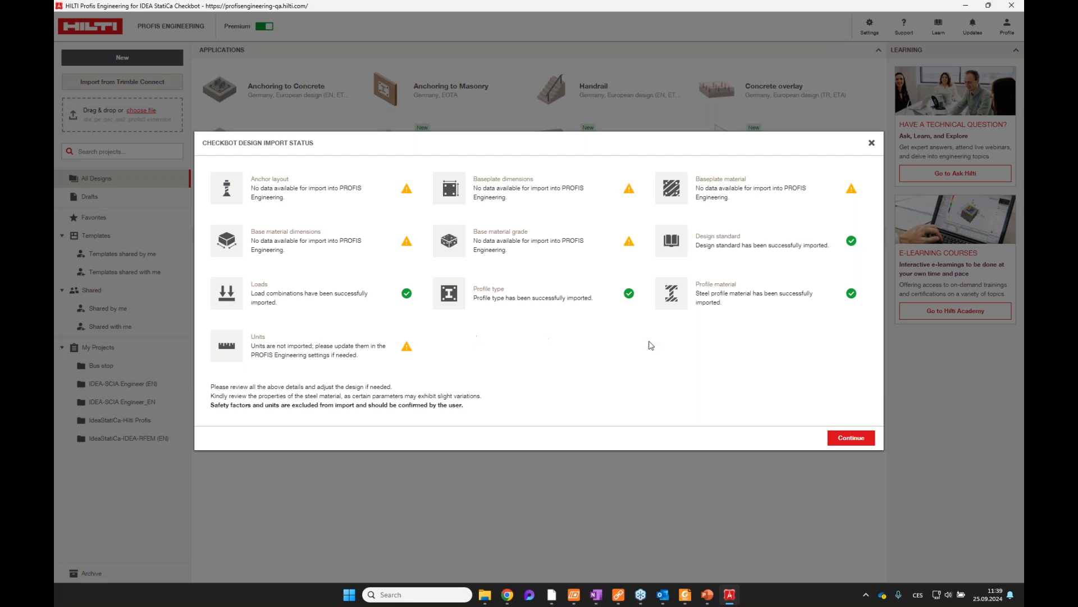
{"action": "left_click", "coordinate": [851, 440]}
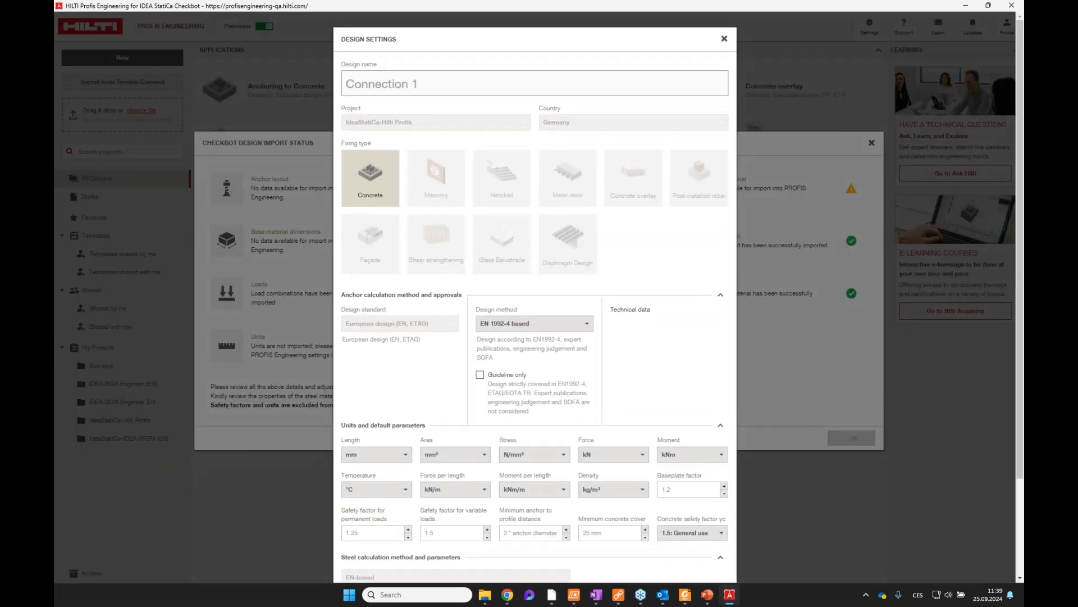
Step: Review the design settings of Connection 1 through units and steel calculation parameters, and save them with the EN 1992-4 based design method
{"action": "scroll", "coordinate": [428, 103], "scroll_direction": "down", "scroll_amount": 2}
{"action": "scroll", "coordinate": [444, 116], "scroll_direction": "up", "scroll_amount": 2}
{"action": "scroll", "coordinate": [455, 122], "scroll_direction": "down", "scroll_amount": 1}
{"action": "scroll", "coordinate": [453, 119], "scroll_direction": "down", "scroll_amount": 2}
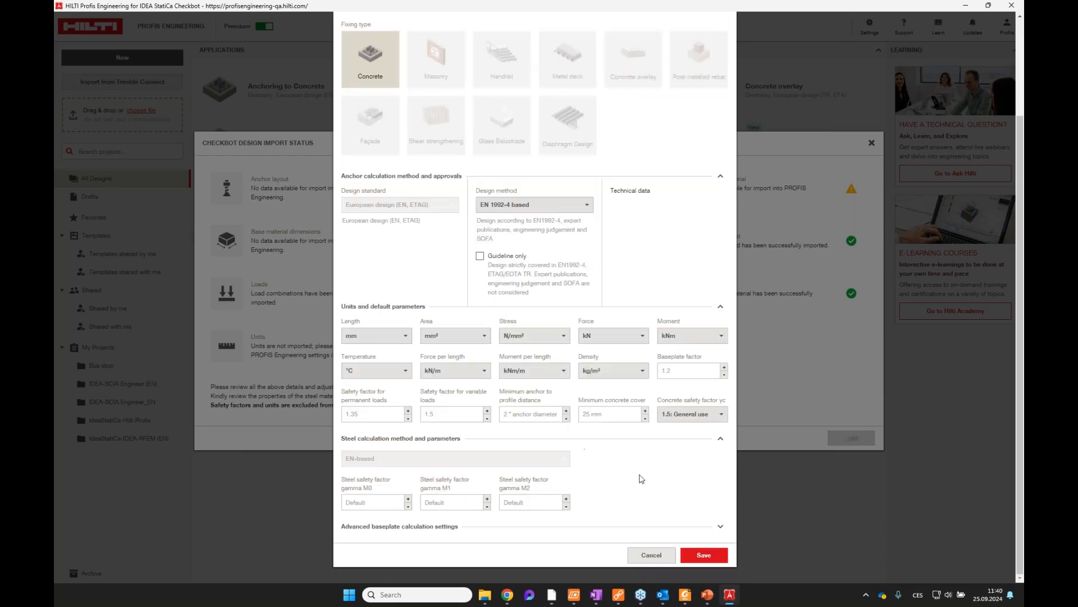
{"action": "left_click", "coordinate": [703, 557]}
{"action": "left_click", "coordinate": [708, 557]}
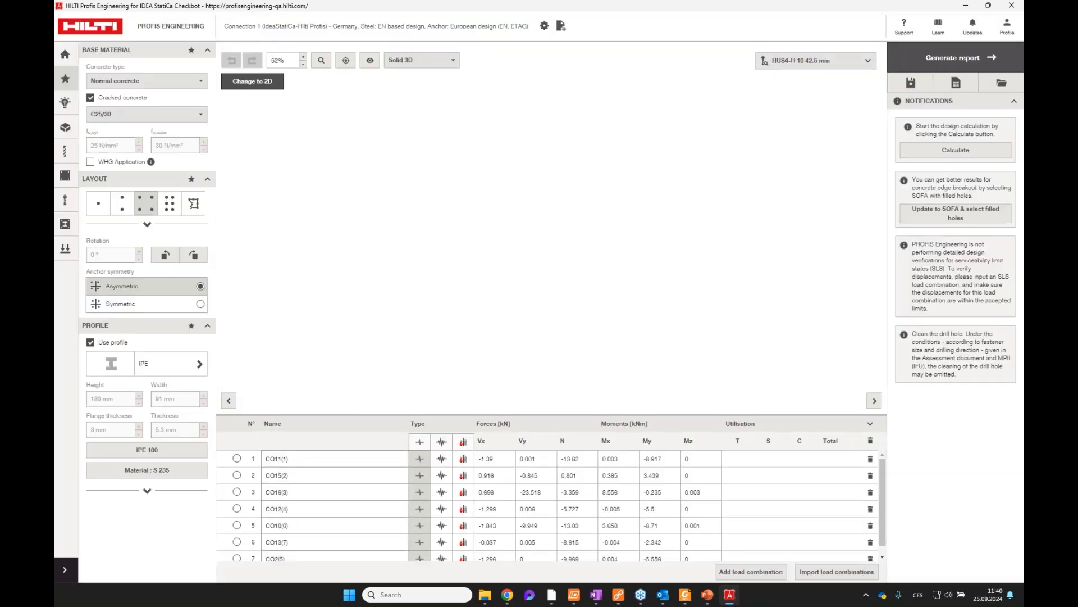
Step: Resize the load combinations table so all imported combinations fit below the 3D anchoring model
{"action": "left_click_drag", "start_coordinate": [369, 416], "coordinate": [366, 318]}
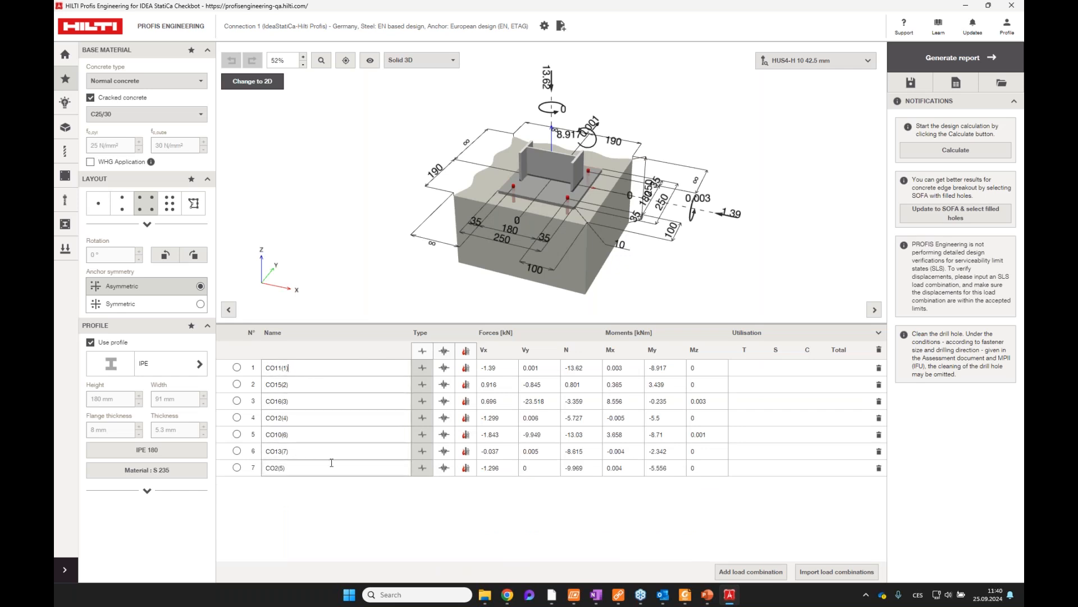
{"action": "left_click_drag", "start_coordinate": [386, 322], "coordinate": [384, 375]}
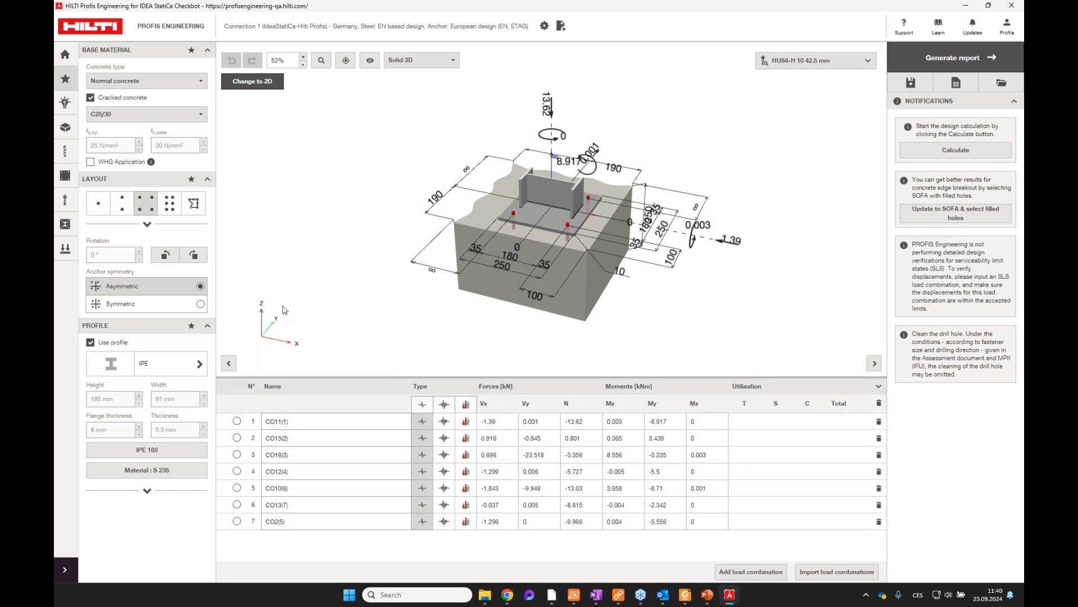
Step: Set the concrete thickness of the base material to 450 mm
{"action": "left_click_drag", "start_coordinate": [396, 271], "coordinate": [278, 250]}
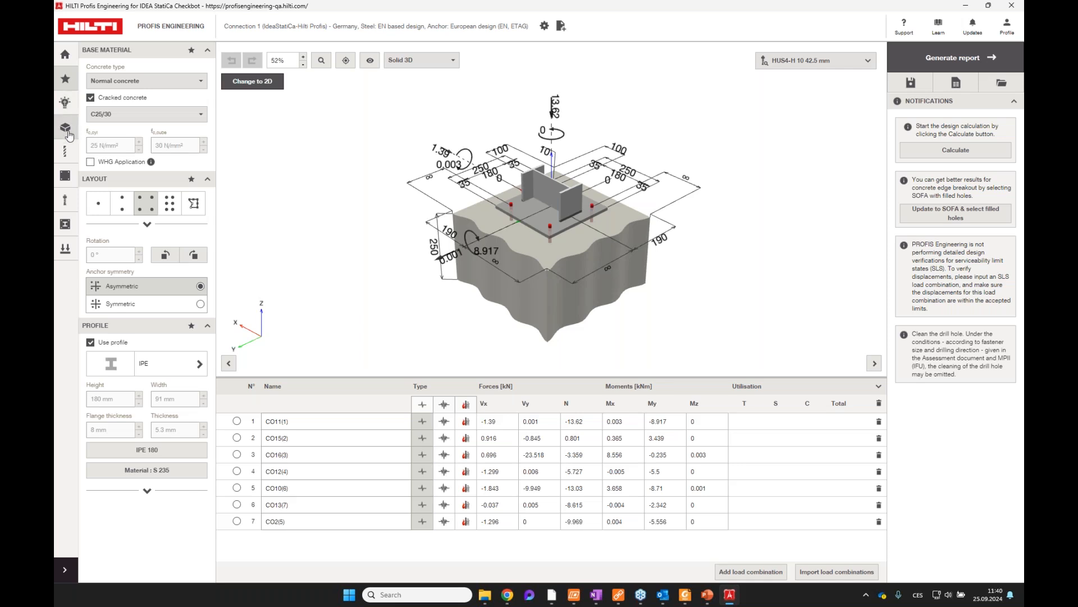
{"action": "left_click", "coordinate": [65, 127]}
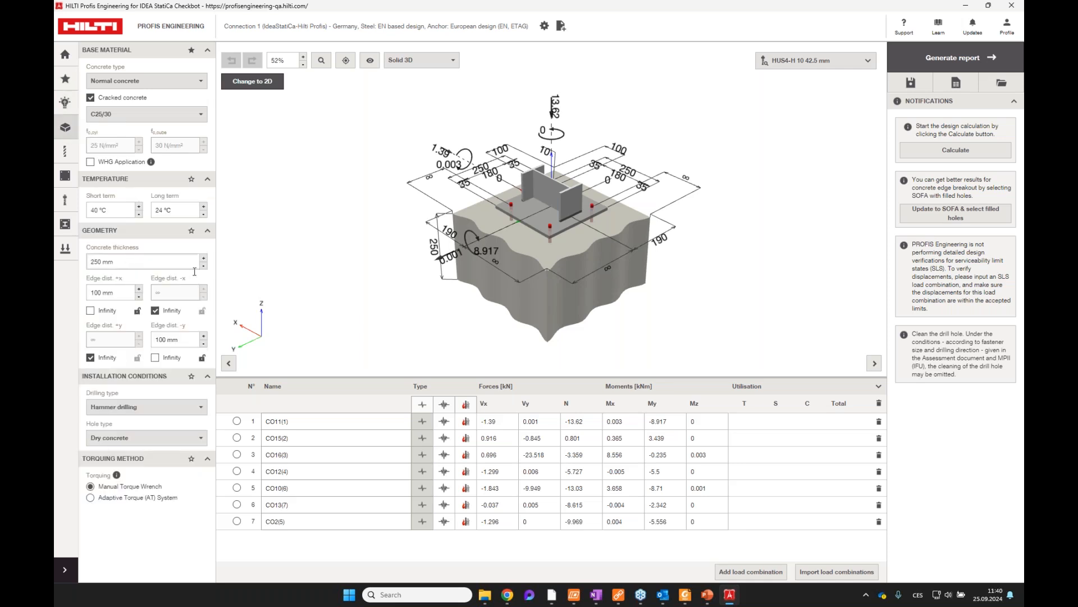
{"action": "left_click", "coordinate": [118, 261]}
{"action": "type", "text": "450"}
{"action": "key", "text": "Return"}
Step: Set the concrete edge distances to 500 mm in +x and 200 mm in -y, and check them on the 3D model
{"action": "left_click", "coordinate": [124, 291]}
{"action": "left_click_drag", "start_coordinate": [124, 291], "coordinate": [87, 287]}
{"action": "type", "text": "80"}
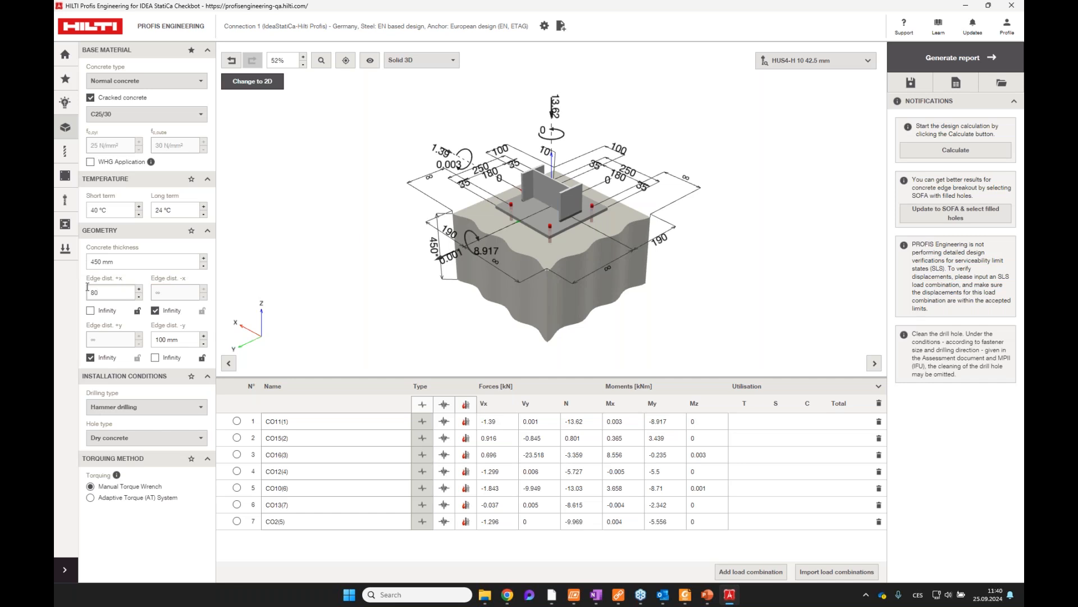
{"action": "key", "text": "Return"}
{"action": "left_click_drag", "start_coordinate": [180, 339], "coordinate": [140, 337]}
{"action": "type", "text": "200 mm"}
{"action": "key", "text": "Return"}
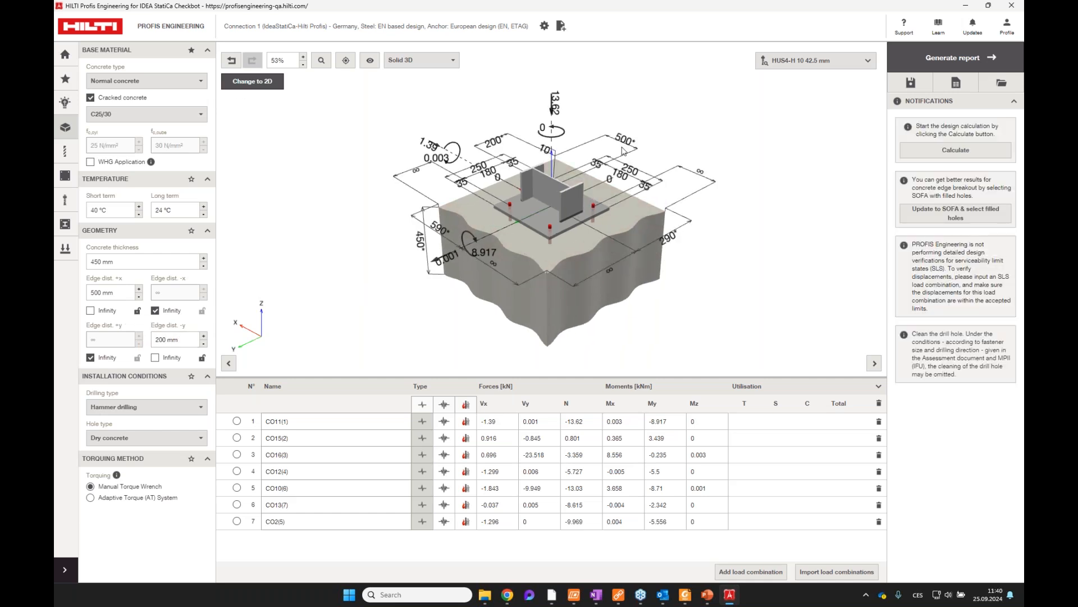
{"action": "left_click", "coordinate": [628, 145]}
{"action": "left_click", "coordinate": [700, 172]}
{"action": "left_click", "coordinate": [373, 252]}
{"action": "scroll", "coordinate": [293, 288], "scroll_direction": "down", "scroll_amount": 1}
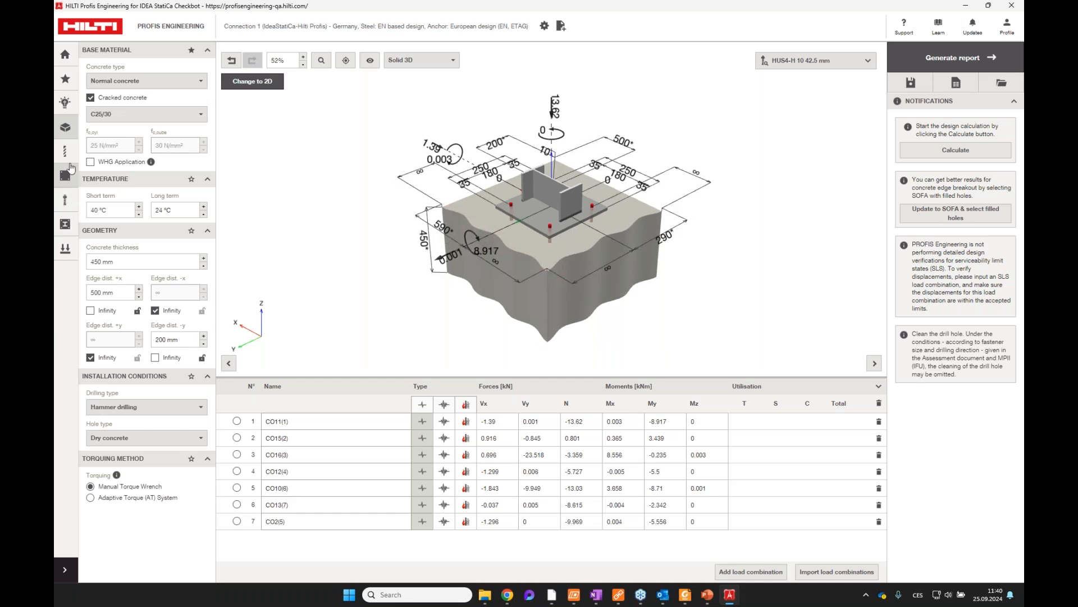
Step: Set the baseplate thickness to 12 mm in the baseplate size settings and save it
{"action": "left_click", "coordinate": [65, 176]}
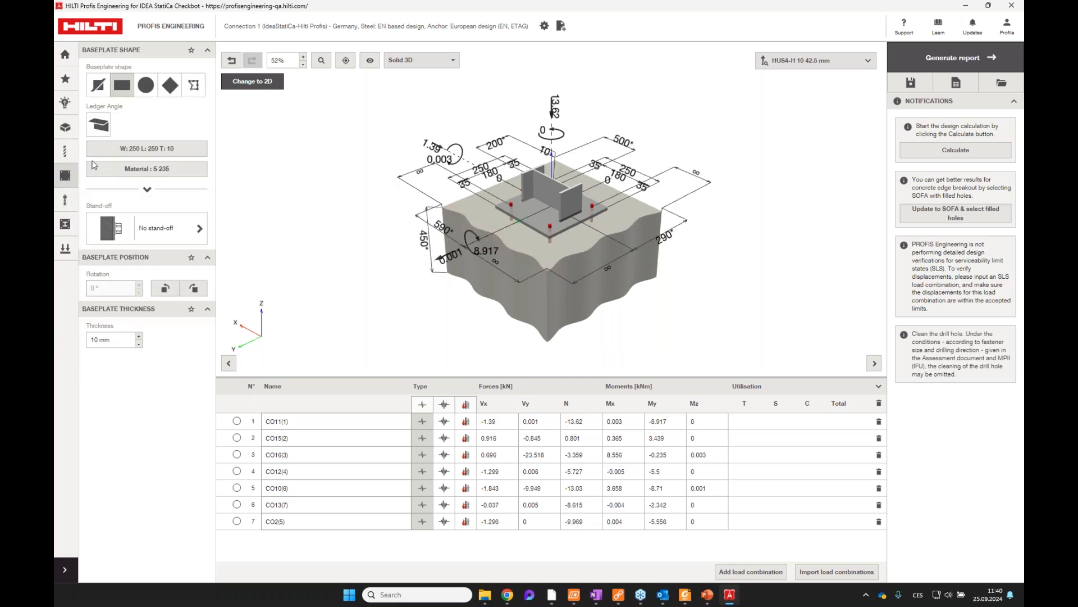
{"action": "left_click", "coordinate": [150, 155]}
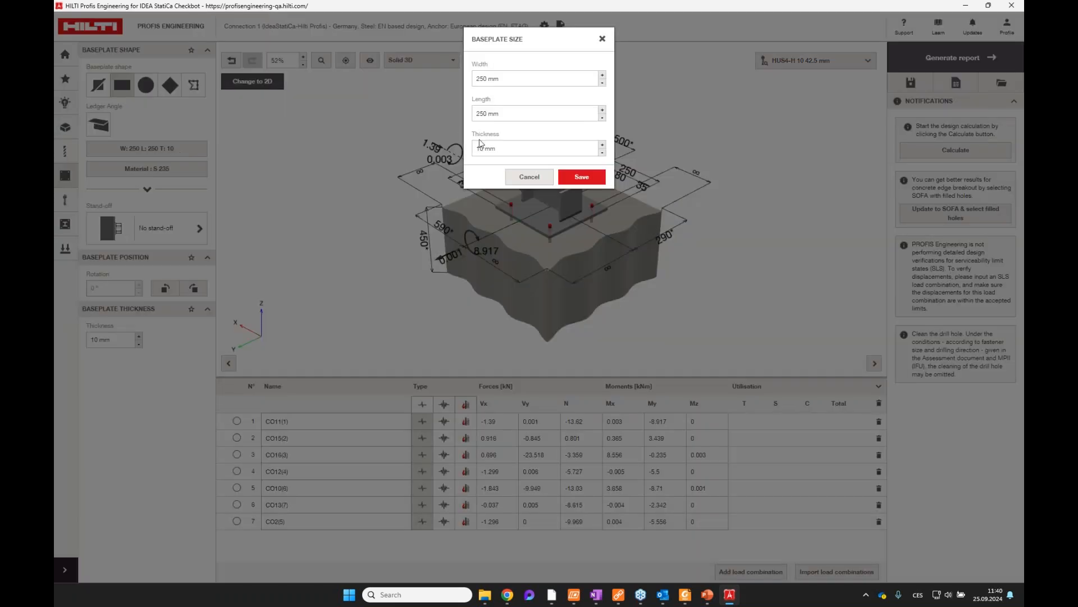
{"action": "left_click", "coordinate": [481, 148]}
{"action": "double_click", "coordinate": [481, 148]}
{"action": "type", "text": "12"}
{"action": "left_click", "coordinate": [582, 177]}
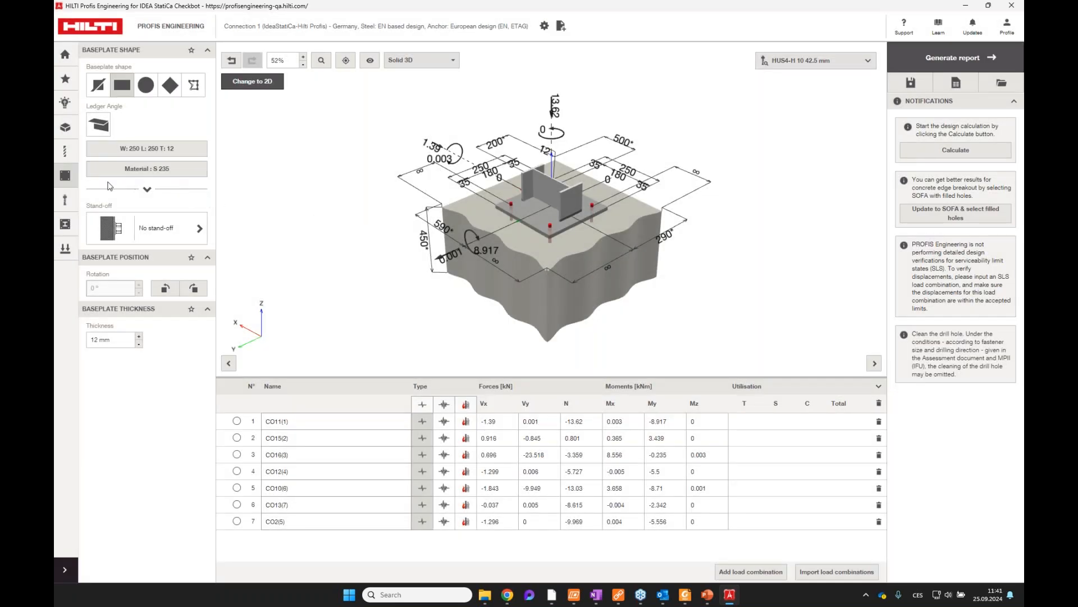
Step: Replace the anchor family with HIT-HY 200-R V3 + HIS-N and set the anchor size to M20
{"action": "left_click", "coordinate": [66, 201]}
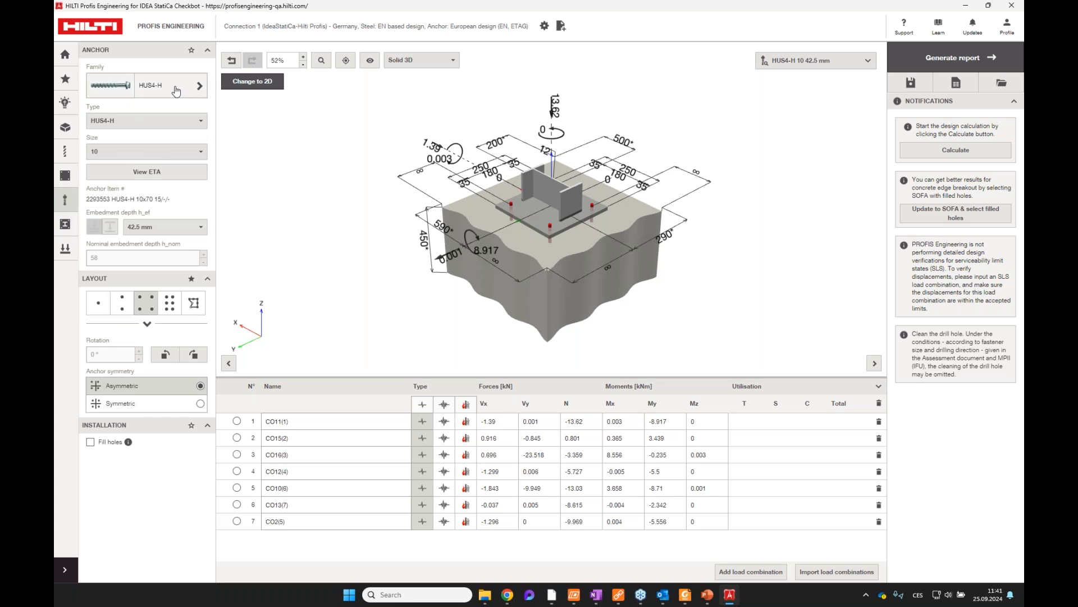
{"action": "left_click", "coordinate": [179, 90]}
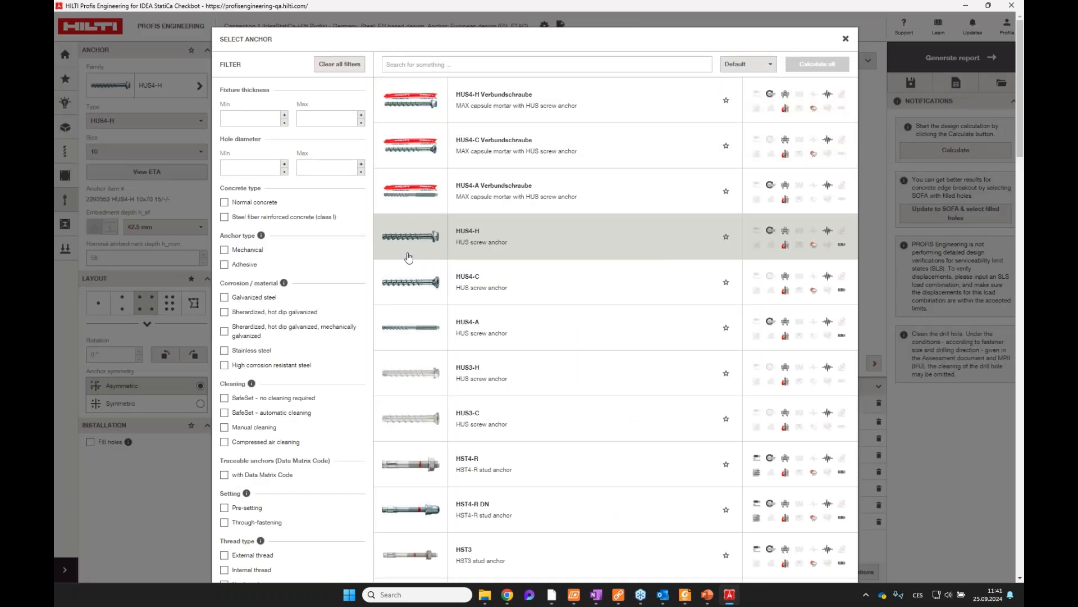
{"action": "scroll", "coordinate": [416, 274], "scroll_direction": "down", "scroll_amount": 1}
{"action": "scroll", "coordinate": [551, 311], "scroll_direction": "down", "scroll_amount": 4}
{"action": "scroll", "coordinate": [545, 325], "scroll_direction": "down", "scroll_amount": 3}
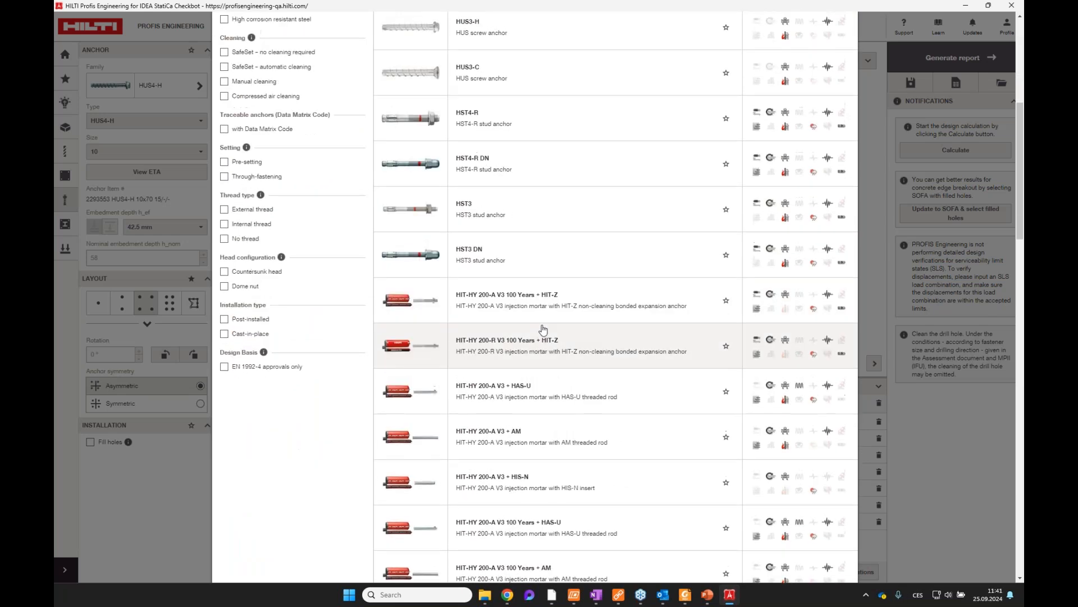
{"action": "scroll", "coordinate": [484, 378], "scroll_direction": "down", "scroll_amount": 5}
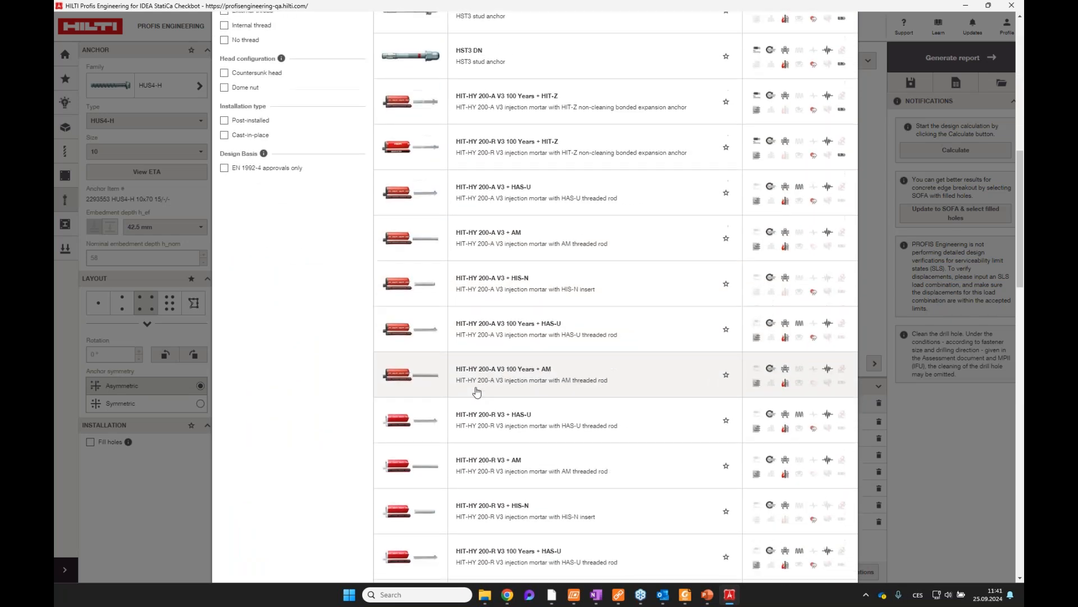
{"action": "scroll", "coordinate": [478, 399], "scroll_direction": "up", "scroll_amount": 2}
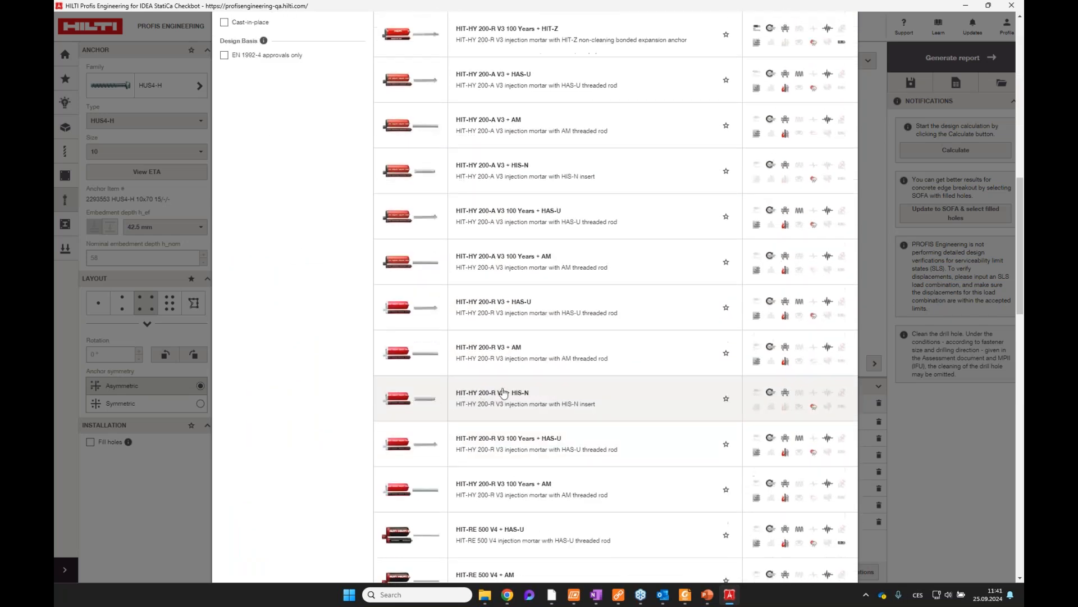
{"action": "left_click", "coordinate": [481, 393]}
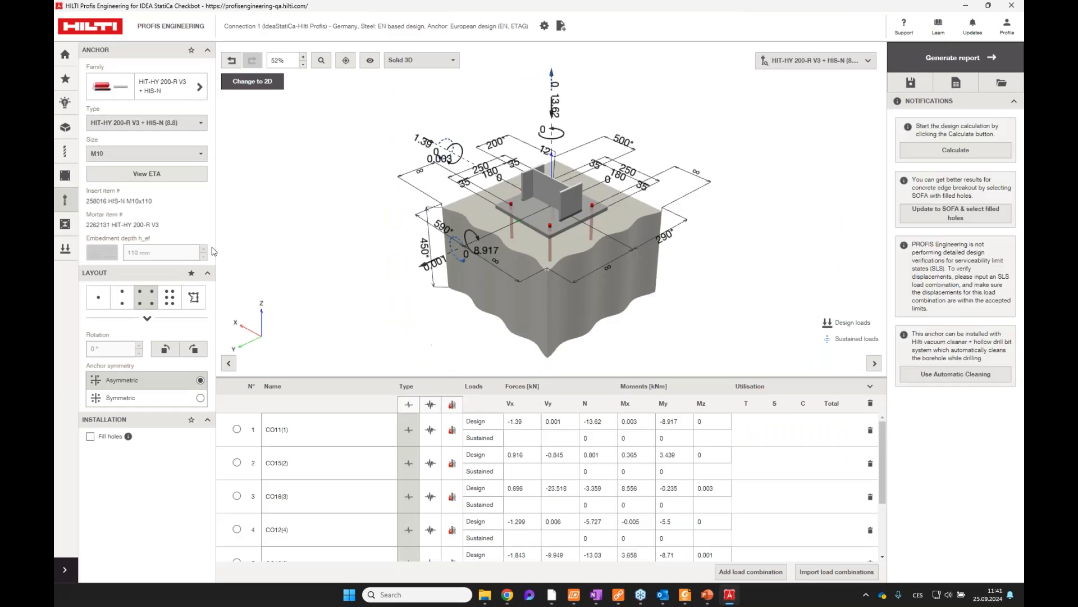
{"action": "left_click", "coordinate": [118, 159]}
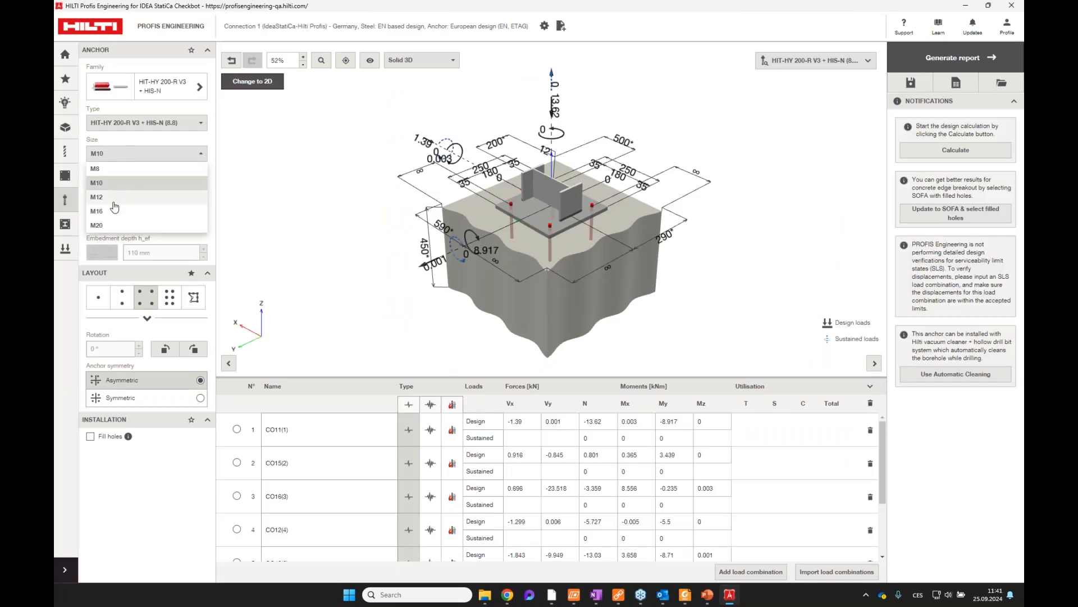
{"action": "left_click", "coordinate": [97, 225]}
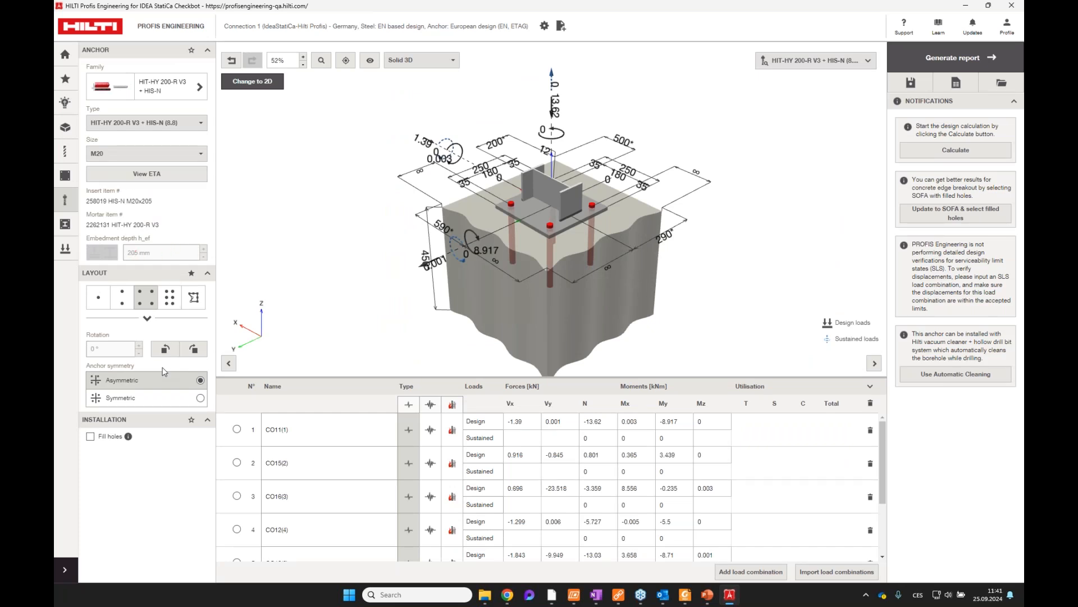
Step: Calculate the anchoring design, inspect the CBFEM baseplate deformation and confirm the baseplate as close to rigid
{"action": "left_click", "coordinate": [955, 150]}
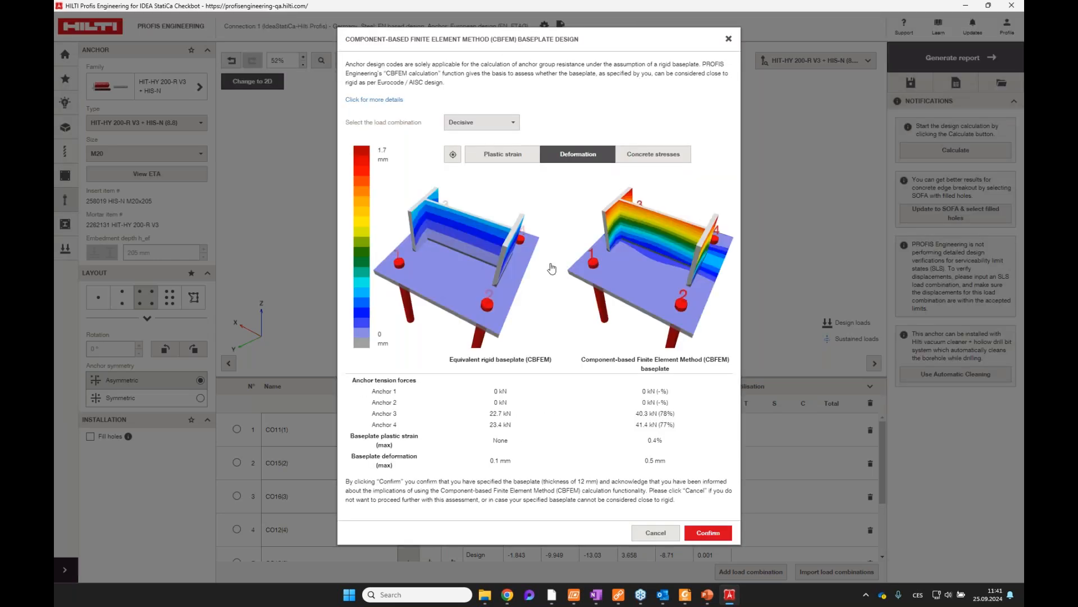
{"action": "left_click_drag", "start_coordinate": [684, 294], "coordinate": [688, 343]}
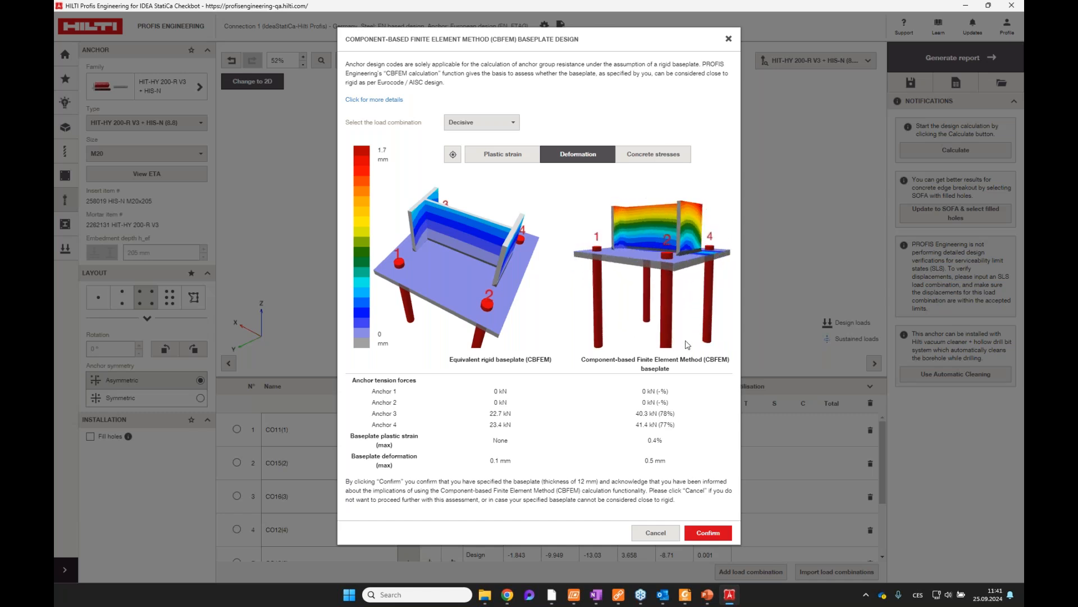
{"action": "left_click", "coordinate": [709, 533]}
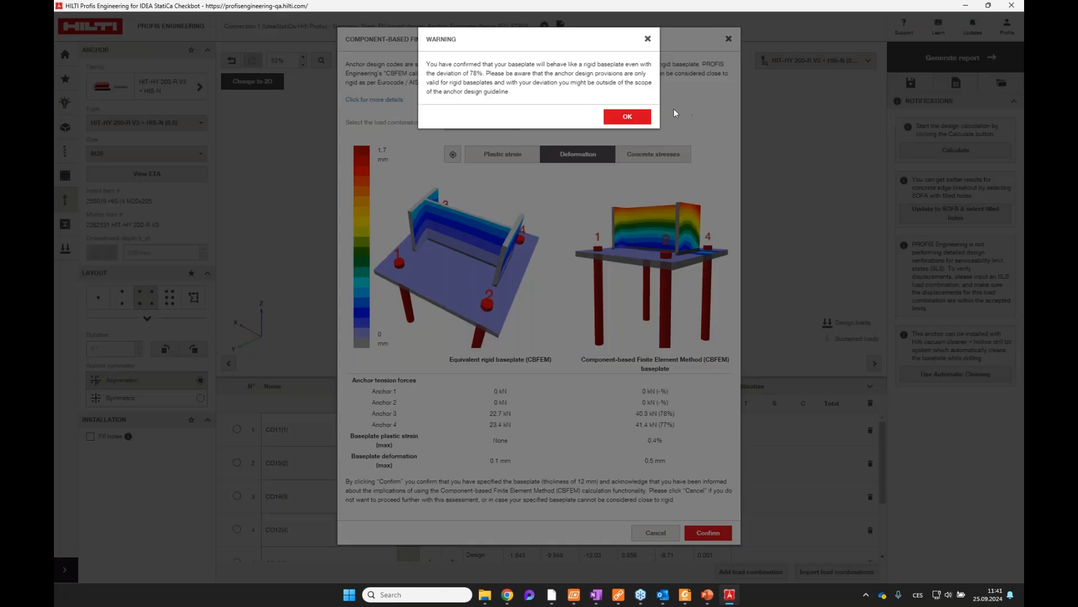
{"action": "left_click", "coordinate": [629, 114]}
{"action": "scroll", "coordinate": [815, 340], "scroll_direction": "down", "scroll_amount": 1}
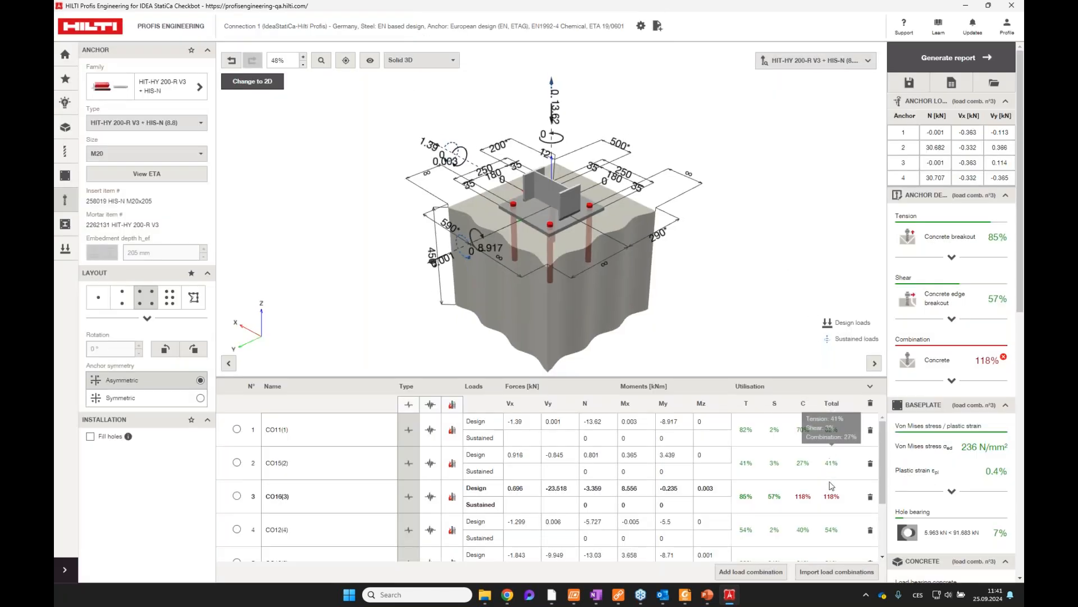
Step: Examine the tension, shear and combined utilisation of load combination CO16(3), enlarging the load combinations table
{"action": "left_click_drag", "start_coordinate": [786, 496], "coordinate": [845, 499]}
{"action": "left_click", "coordinate": [846, 506]}
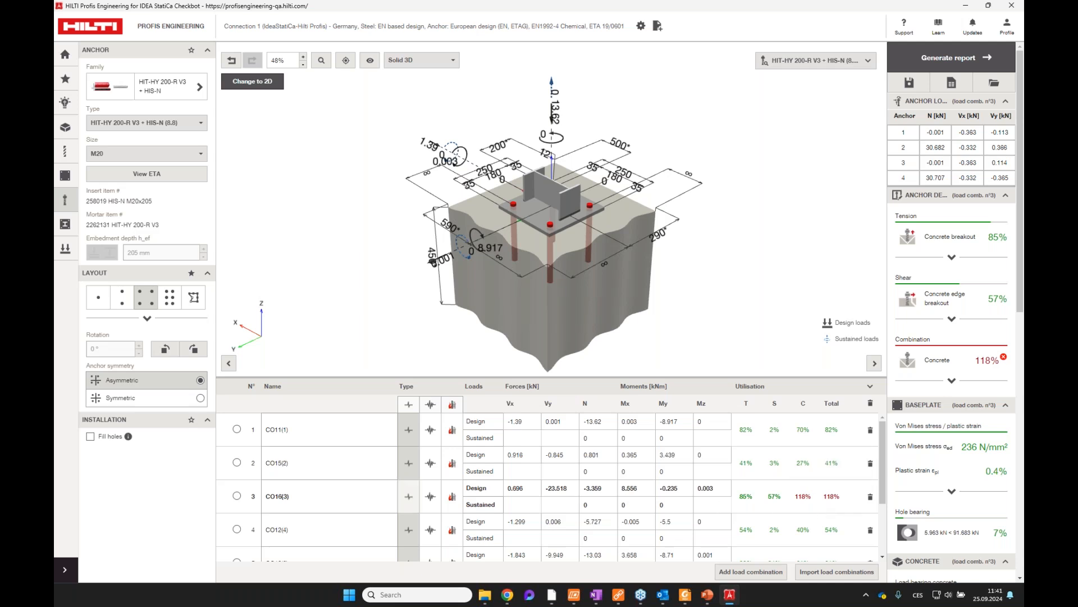
{"action": "scroll", "coordinate": [676, 481], "scroll_direction": "down", "scroll_amount": 1}
{"action": "scroll", "coordinate": [676, 480], "scroll_direction": "up", "scroll_amount": 1}
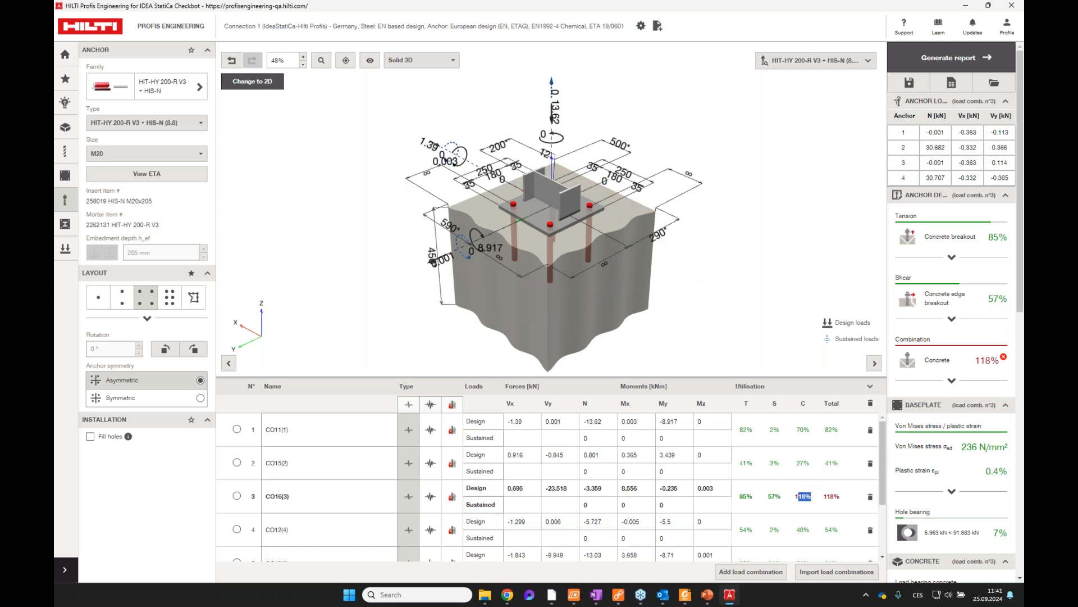
{"action": "scroll", "coordinate": [708, 235], "scroll_direction": "down", "scroll_amount": 1}
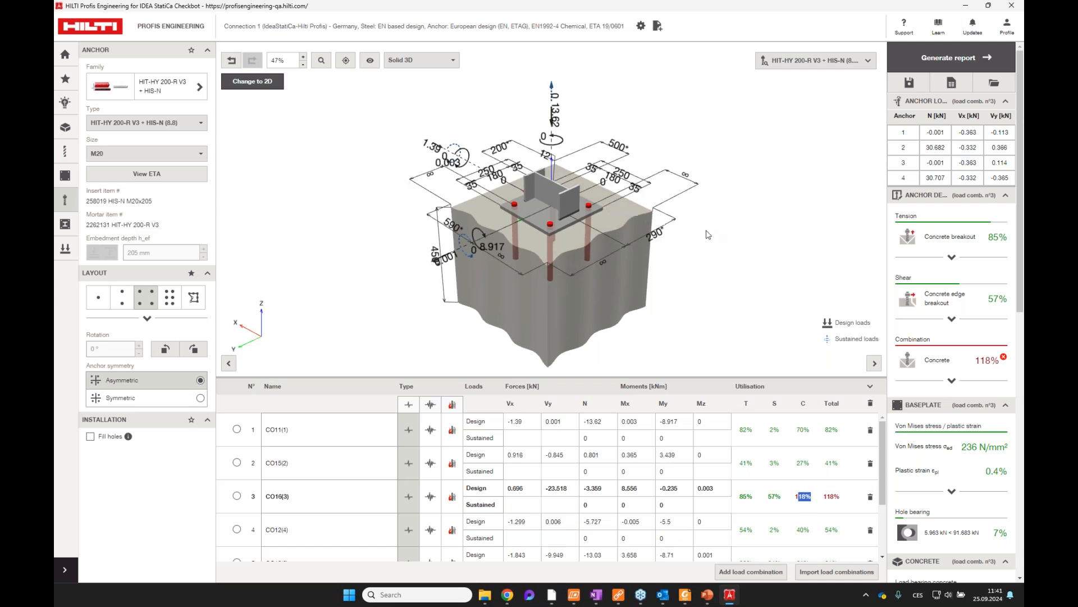
{"action": "left_click_drag", "start_coordinate": [715, 376], "coordinate": [716, 355]}
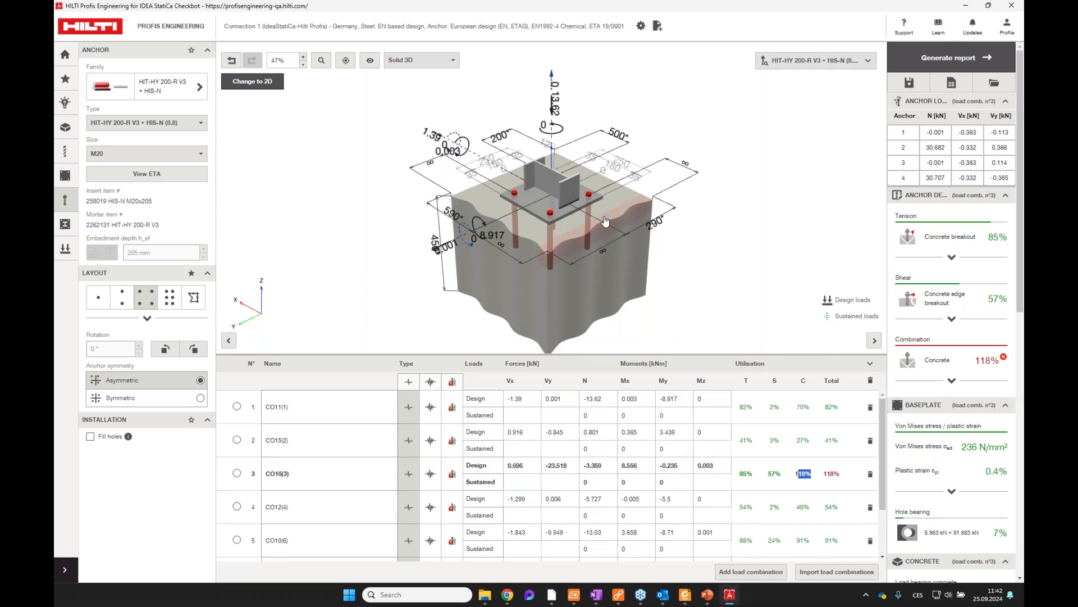
Step: Generate the design report and save it in the Webinar folder as IdeaStatiCa-Hilti Profis_Connection 1.pdf
{"action": "left_click", "coordinate": [963, 63]}
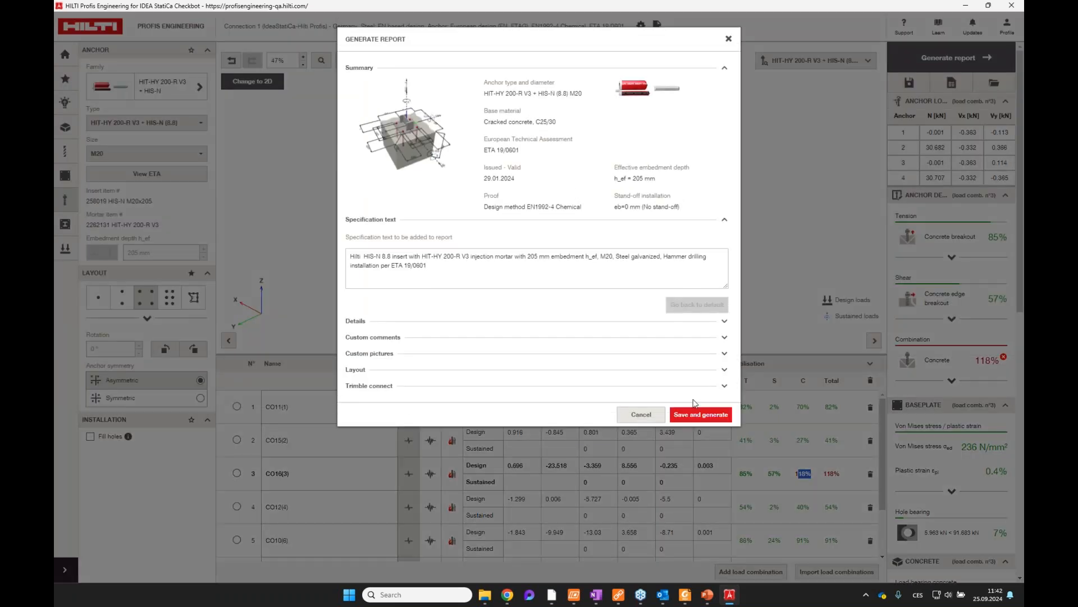
{"action": "left_click", "coordinate": [696, 414]}
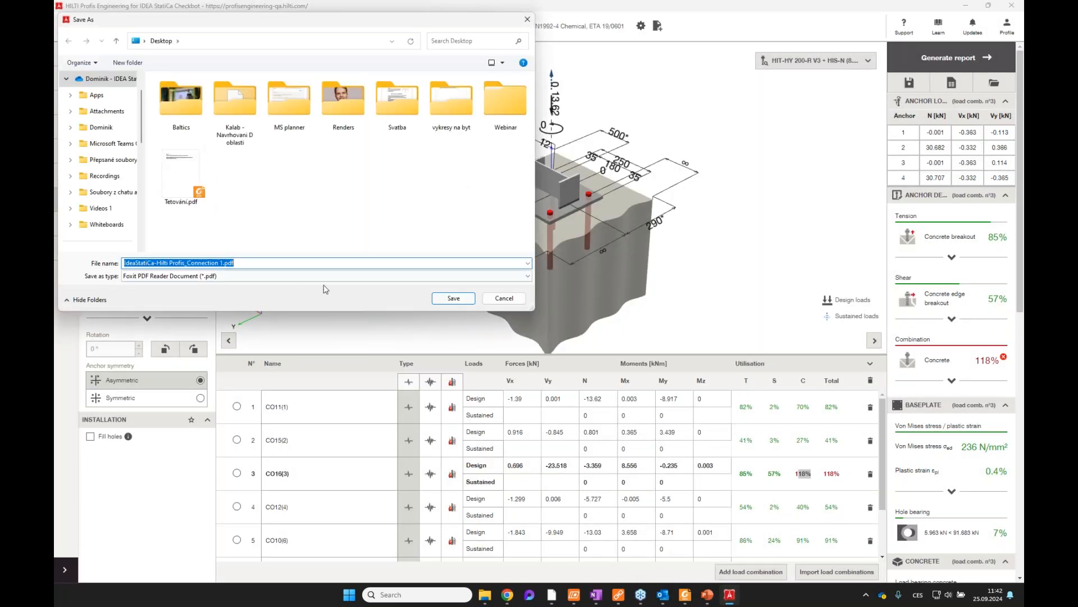
{"action": "double_click", "coordinate": [486, 108]}
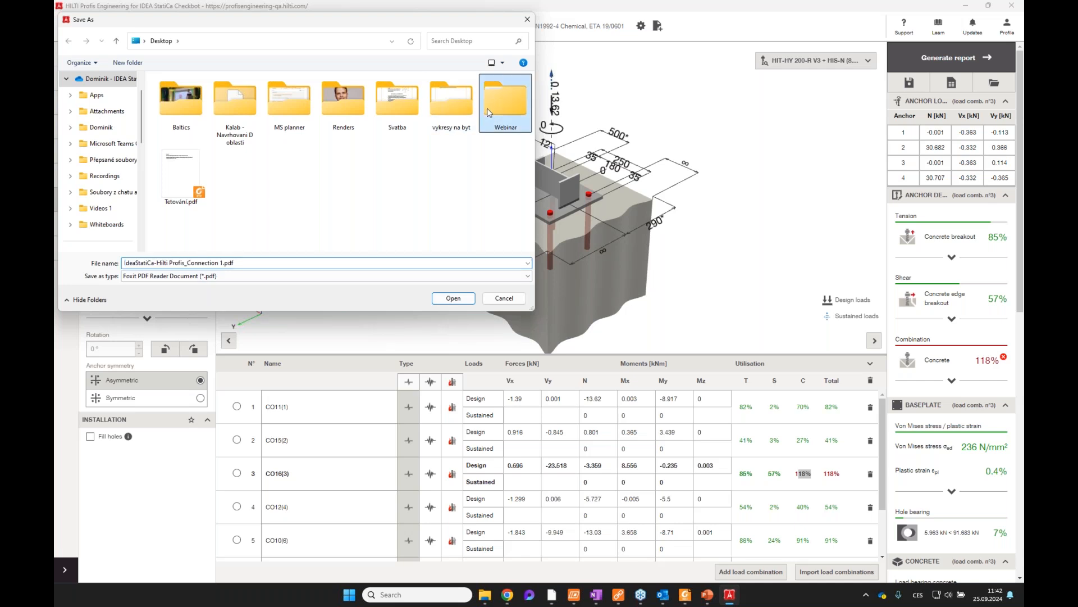
{"action": "left_click", "coordinate": [452, 298]}
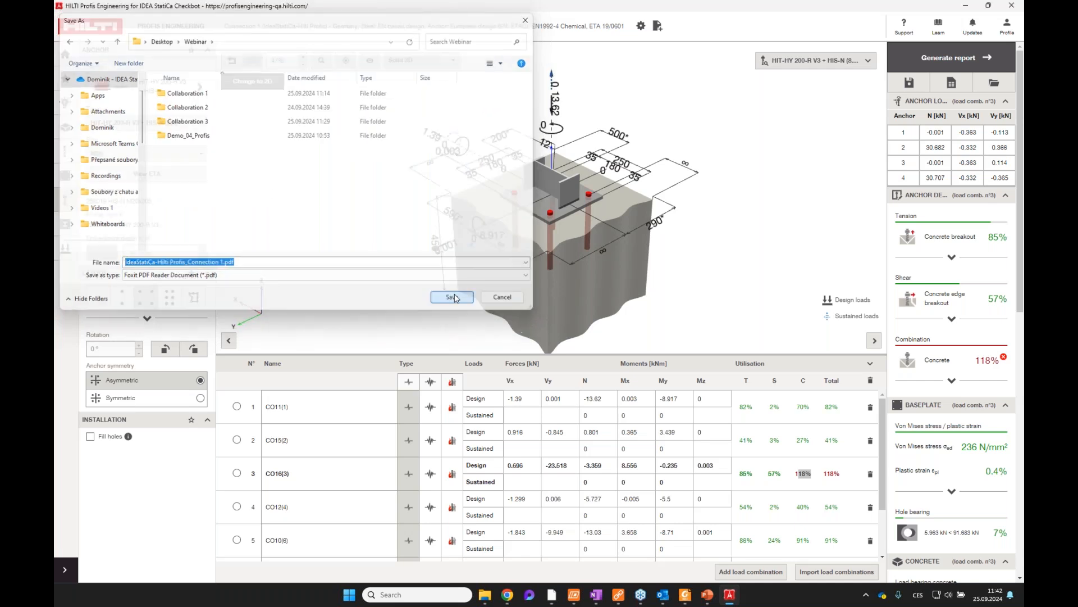
Step: Open the saved Connection 1 report PDF from the Webinar folder in File Explorer
{"action": "mouse_move", "coordinate": [485, 594]}
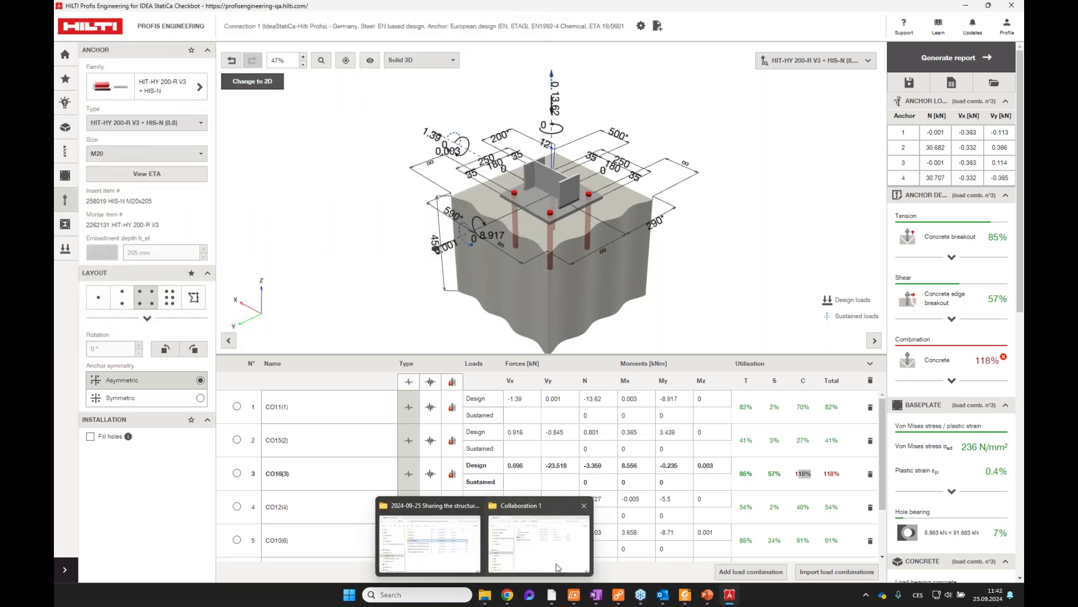
{"action": "left_click", "coordinate": [557, 565]}
{"action": "left_click", "coordinate": [387, 144]}
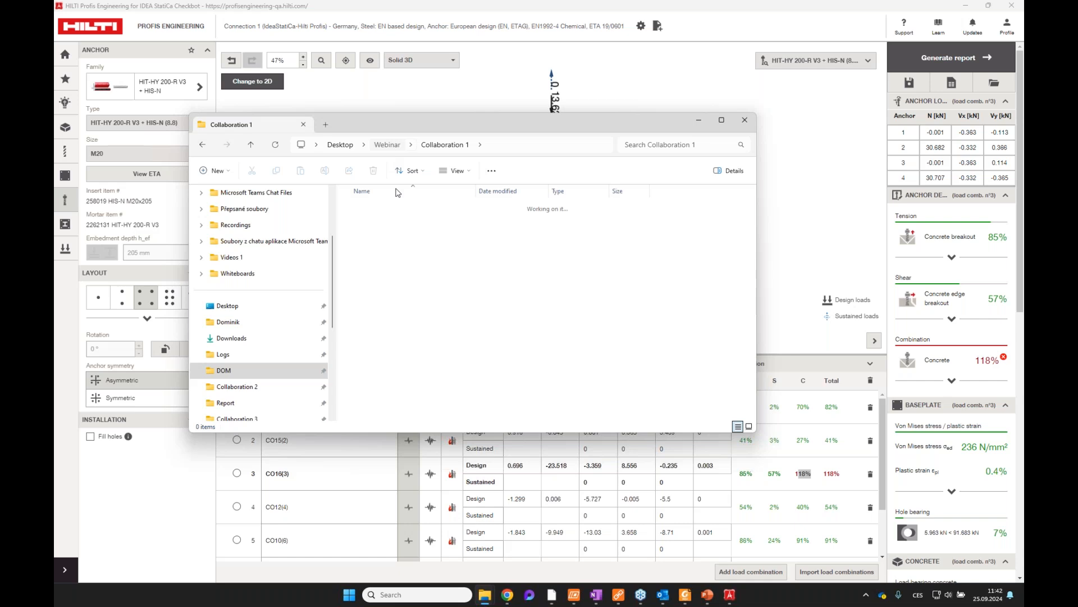
{"action": "double_click", "coordinate": [400, 263]}
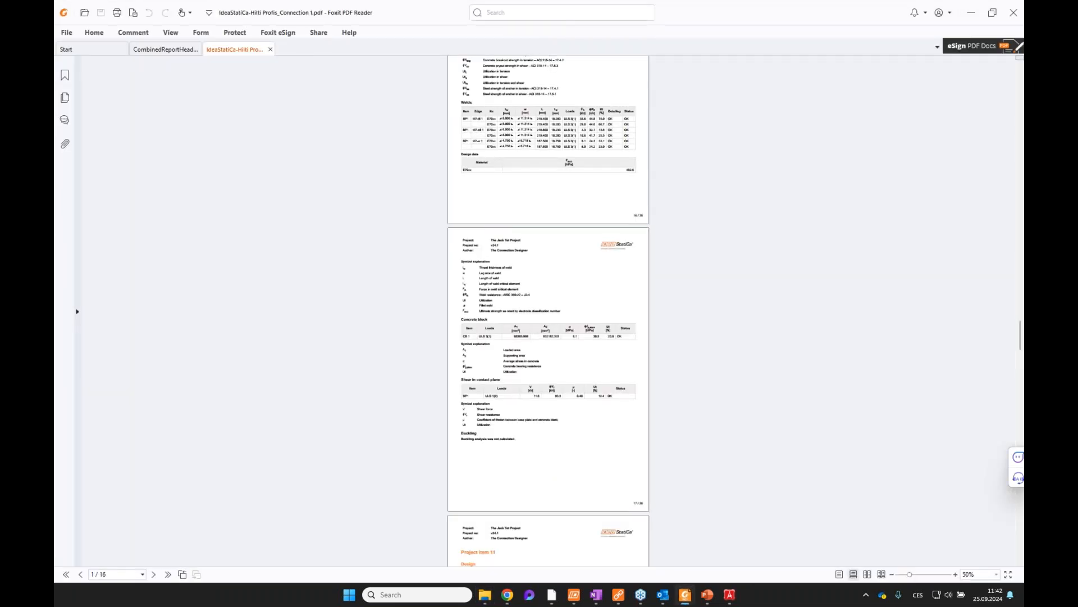
Step: Review the PDF report from the anchor design input data through its following pages
{"action": "scroll", "coordinate": [561, 151], "scroll_direction": "down", "scroll_amount": 7}
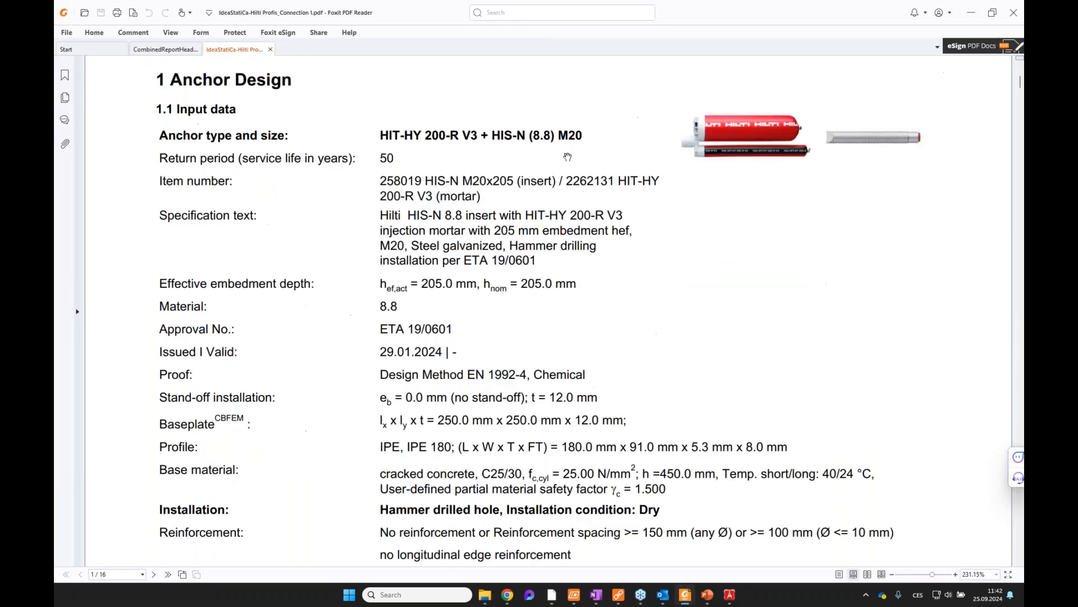
{"action": "scroll", "coordinate": [569, 154], "scroll_direction": "down", "scroll_amount": 5}
{"action": "left_click_drag", "start_coordinate": [1023, 100], "coordinate": [1009, 389]}
{"action": "scroll", "coordinate": [962, 221], "scroll_direction": "down", "scroll_amount": 4, "text": "ctrl"}
{"action": "scroll", "coordinate": [932, 261], "scroll_direction": "down", "scroll_amount": 8}
{"action": "scroll", "coordinate": [962, 349], "scroll_direction": "down", "scroll_amount": 4}
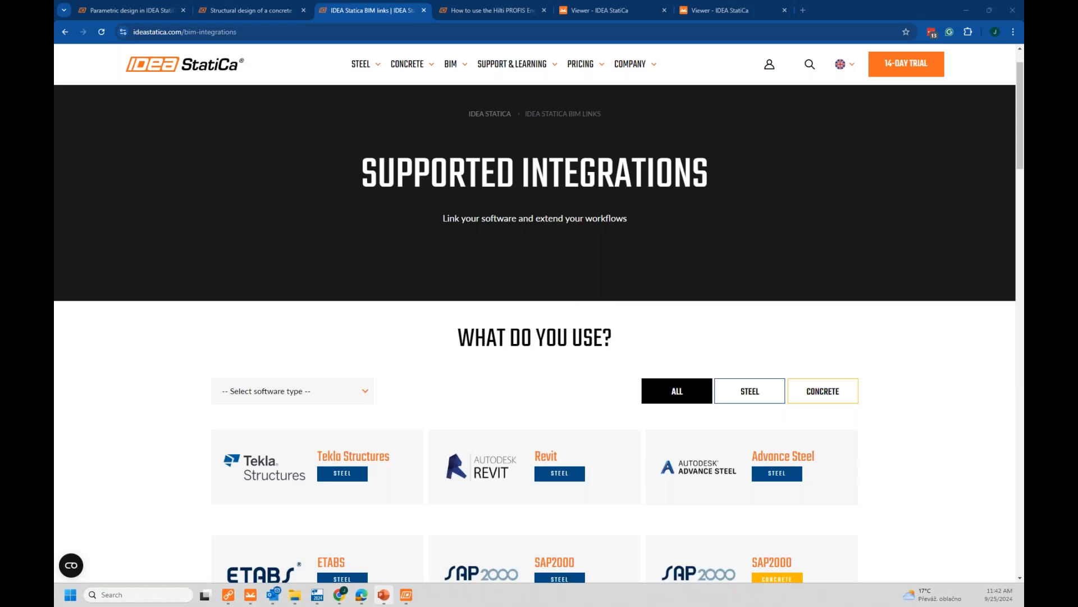
Step: Switch to the PowerPoint presentation on sharing structural data, at its Questions slide
{"action": "mouse_move", "coordinate": [373, 594]}
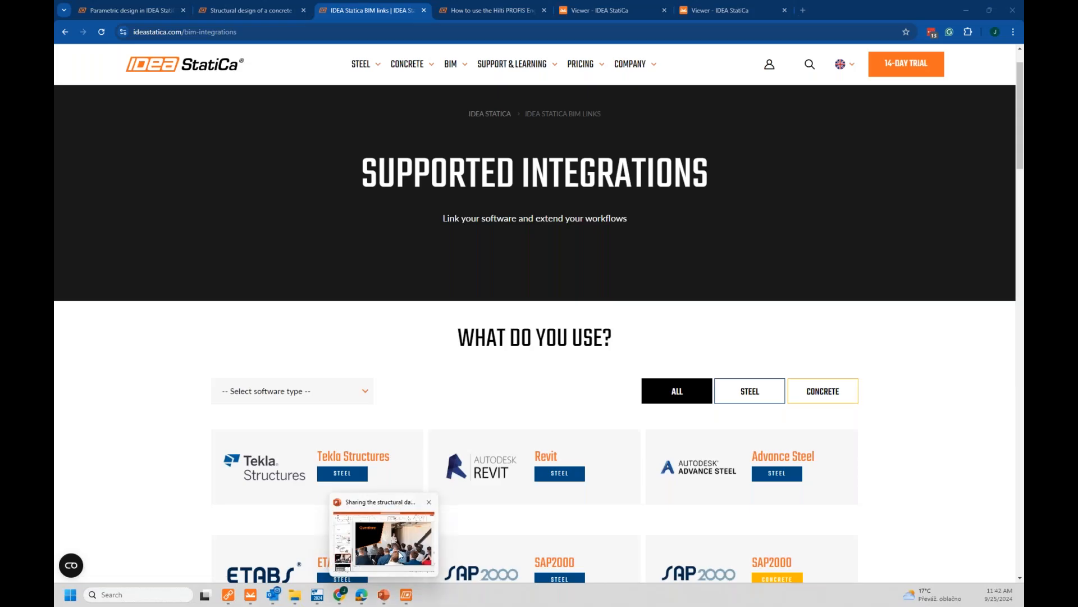
{"action": "left_click", "coordinate": [375, 548]}
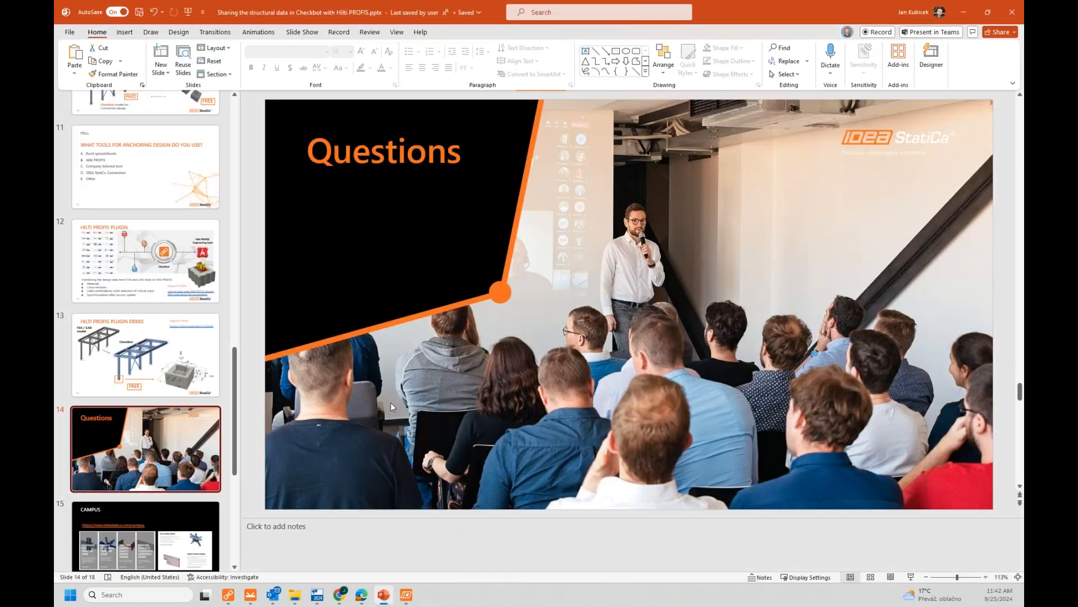